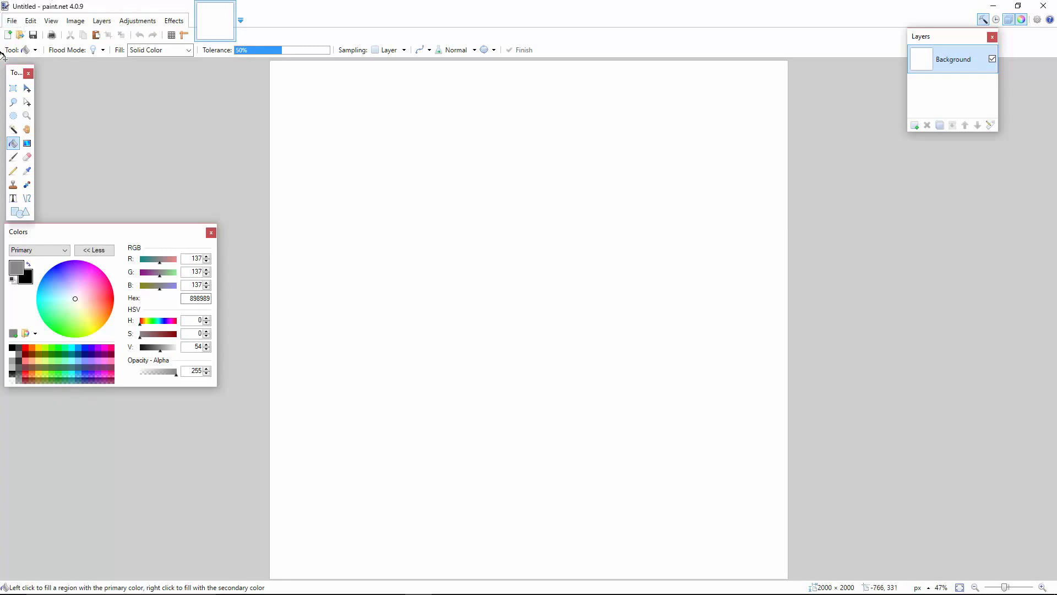
pyautogui.click(12, 22)
pyautogui.click(22, 33)
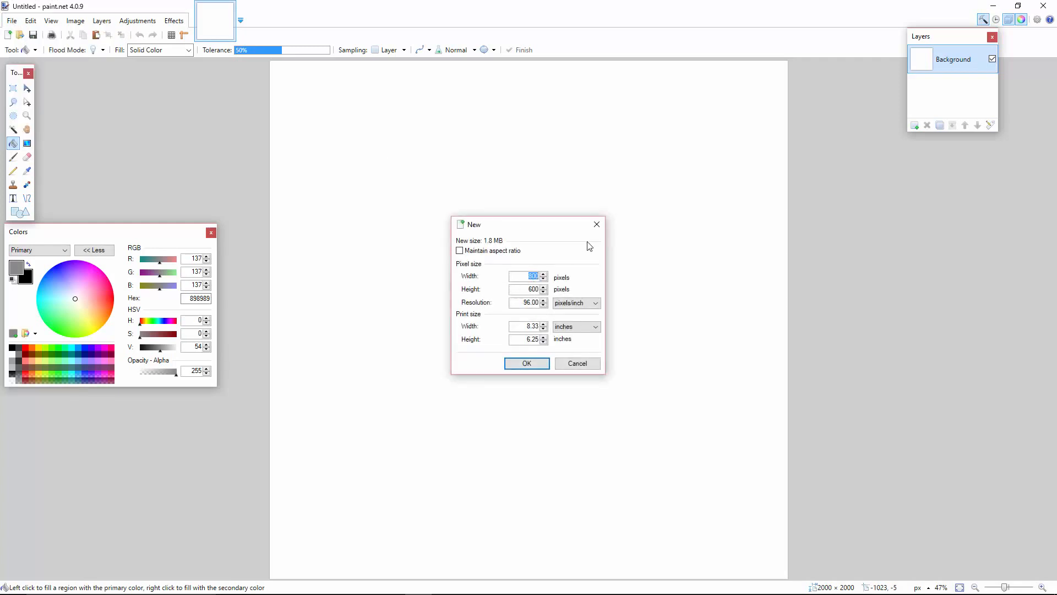
pyautogui.click(597, 225)
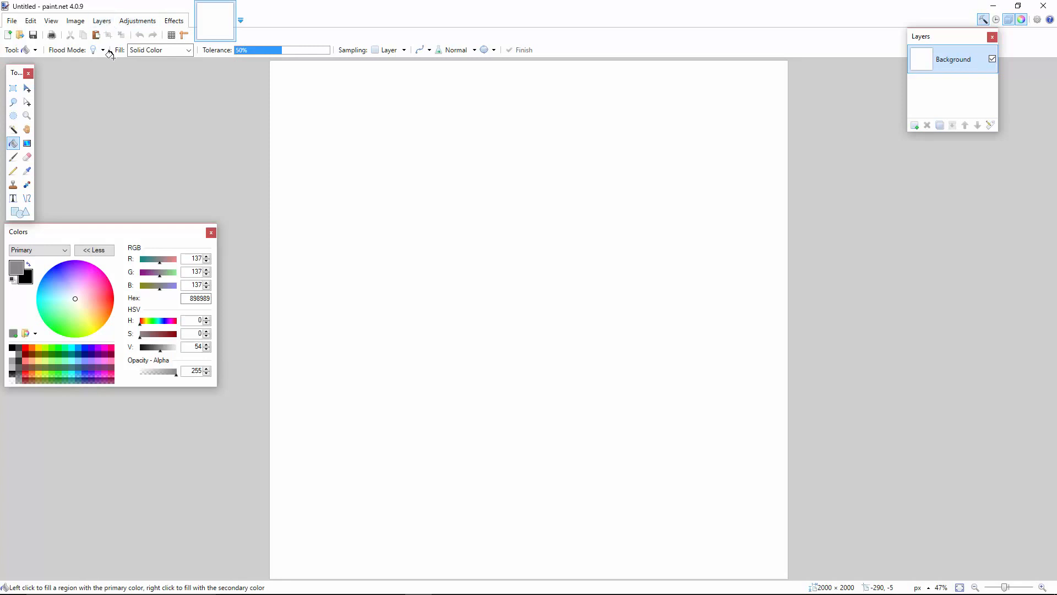
# Add a new layer above the background and name it "logo".
pyautogui.click(914, 125)
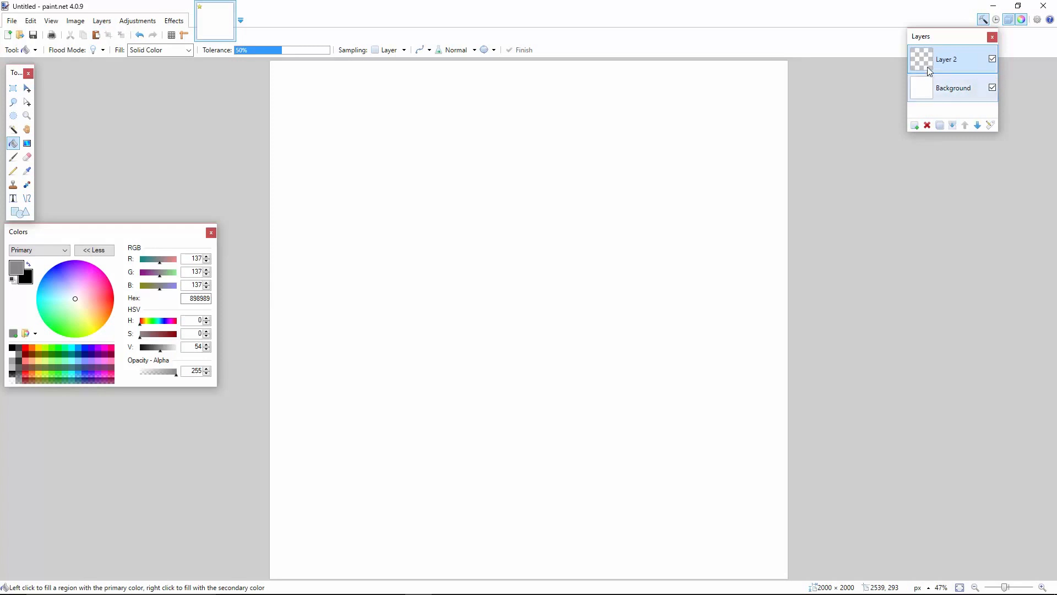
pyautogui.click(992, 88)
pyautogui.click(993, 88)
pyautogui.doubleClick(965, 65)
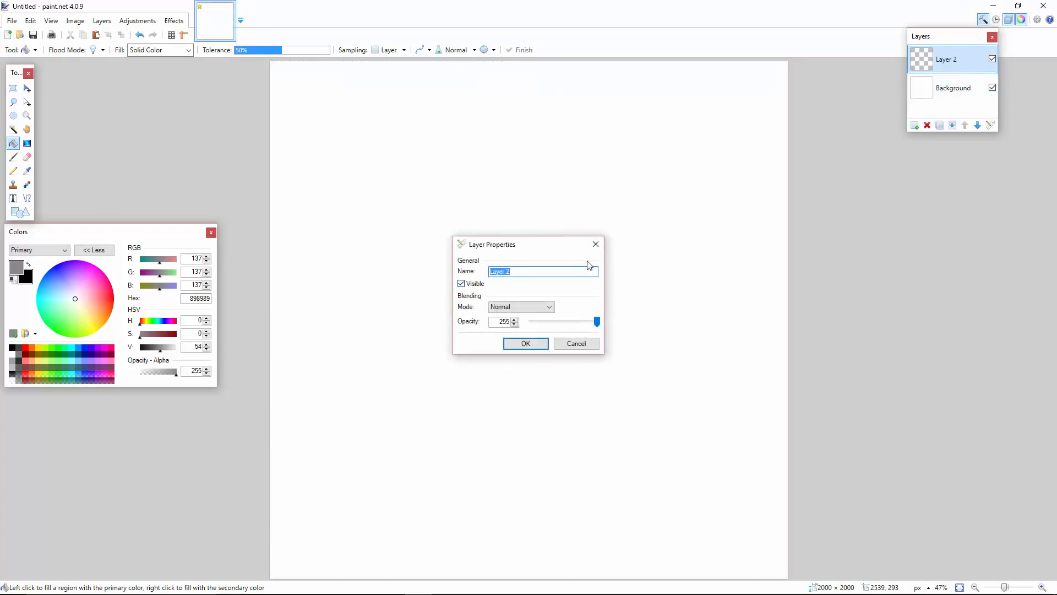
pyautogui.write('logo')
pyautogui.press('Return')
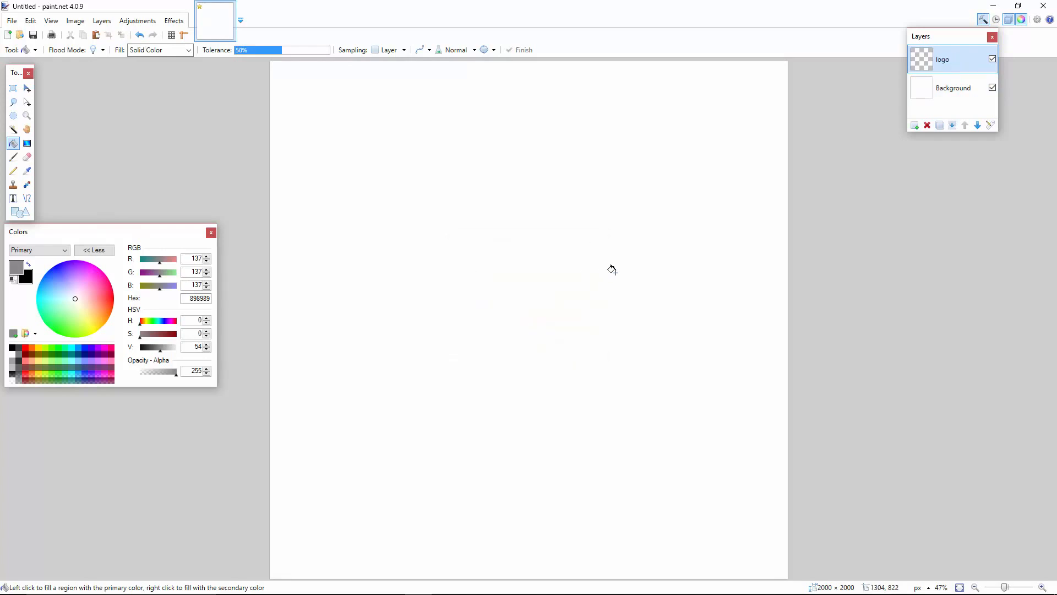
pyautogui.doubleClick(942, 69)
pyautogui.click(596, 244)
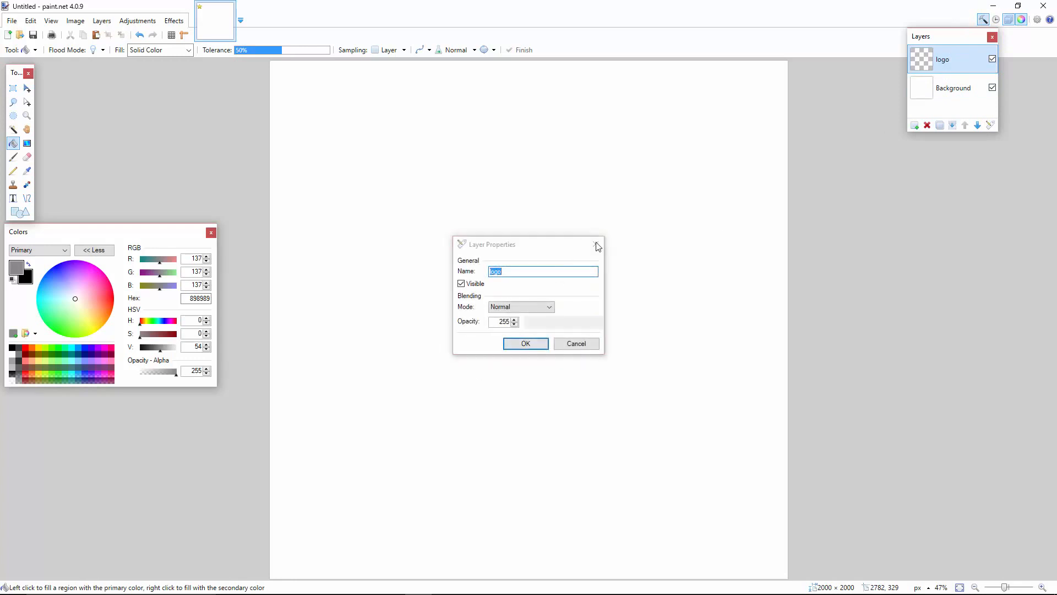
# Activate the Text tool and set its font to Cyberdyne.
pyautogui.click(14, 198)
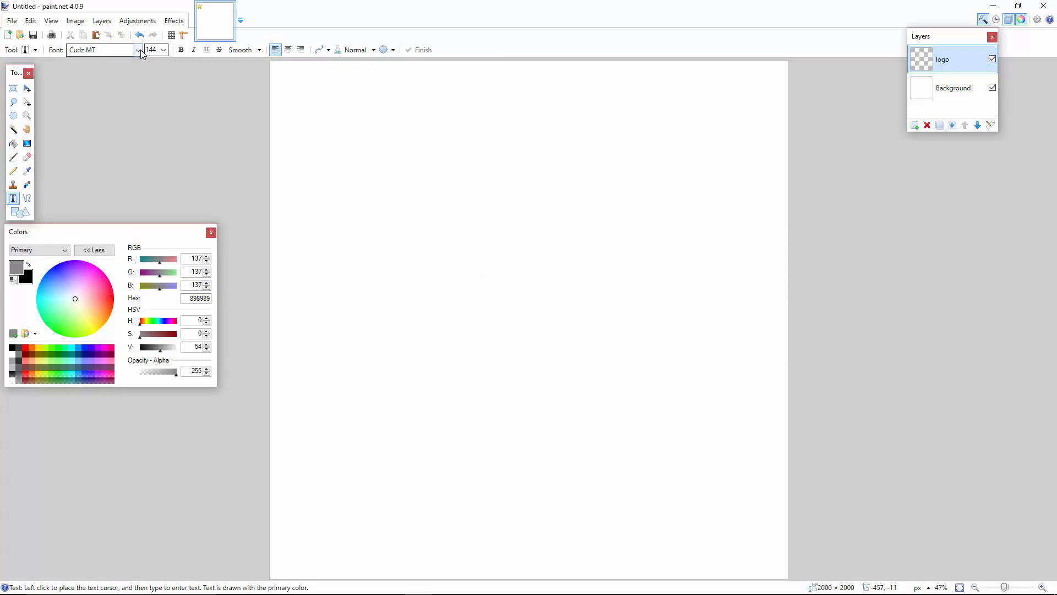
pyautogui.click(138, 50)
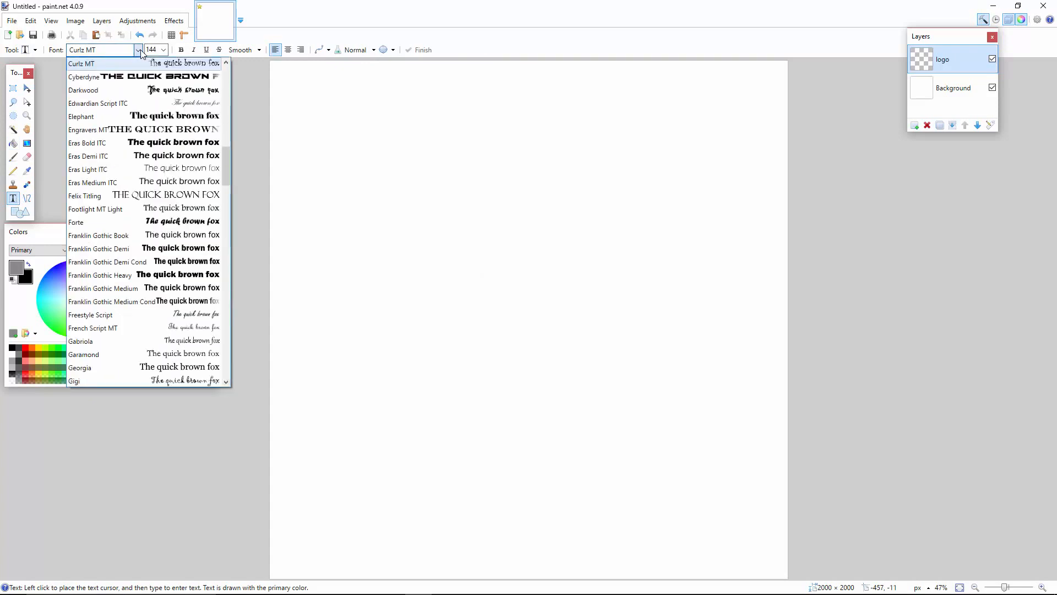
pyautogui.click(127, 77)
pyautogui.click(397, 287)
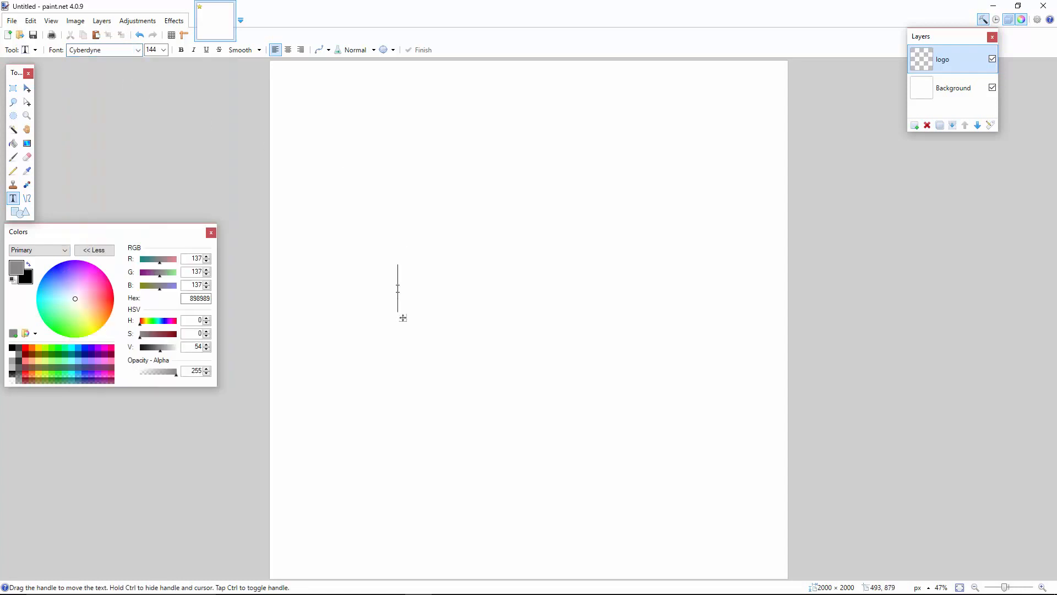
pyautogui.write('d')
pyautogui.press('BackSpace')
pyautogui.write('d')
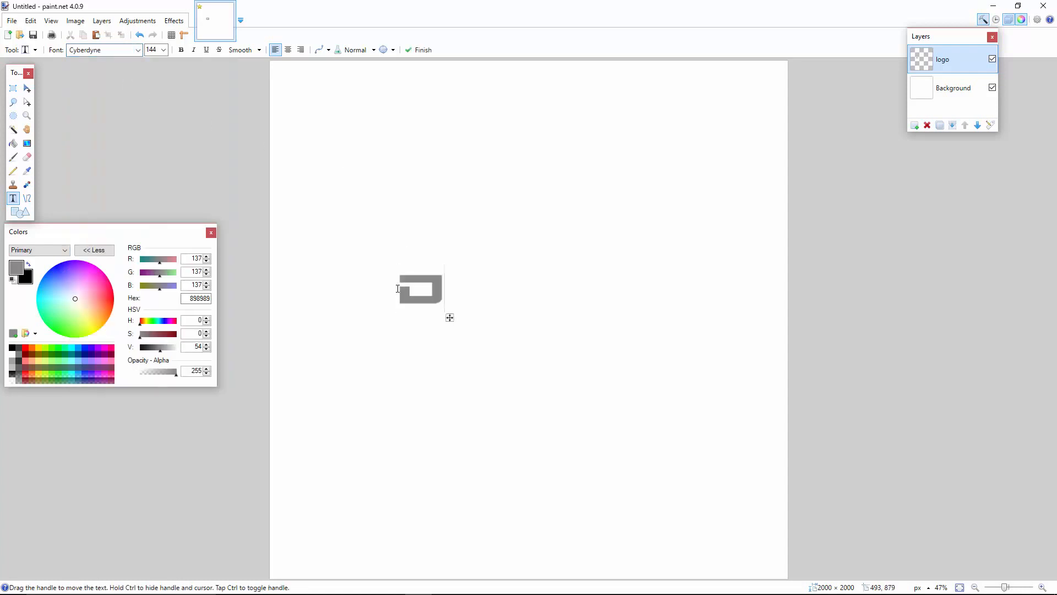
pyautogui.press('BackSpace')
pyautogui.write('D')
pyautogui.press('BackSpace')
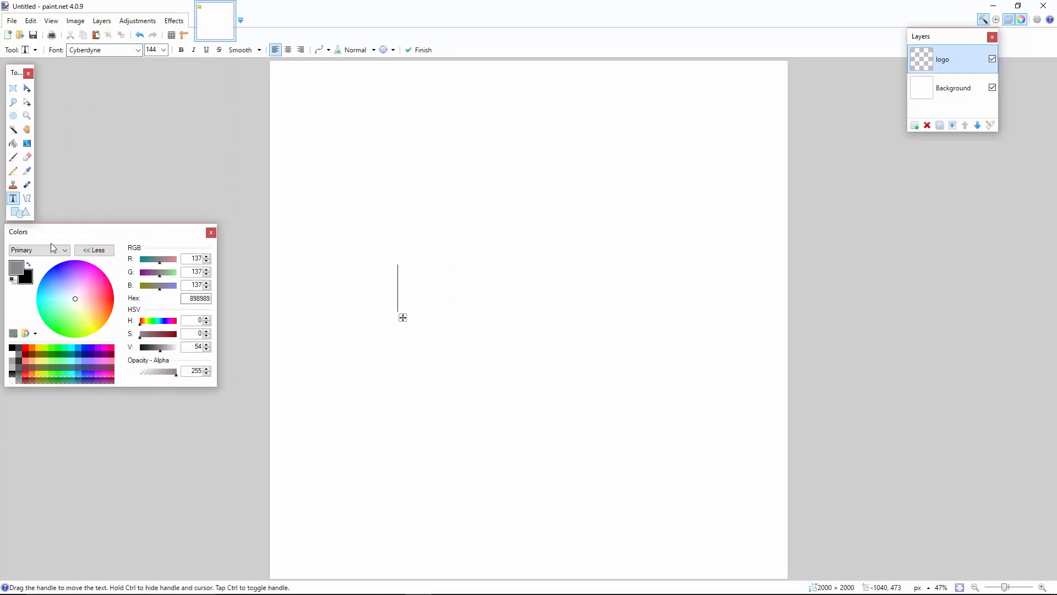
# Make black the primary colour and white the secondary colour, with a text insertion point placed near the canvas centre.
pyautogui.click(28, 264)
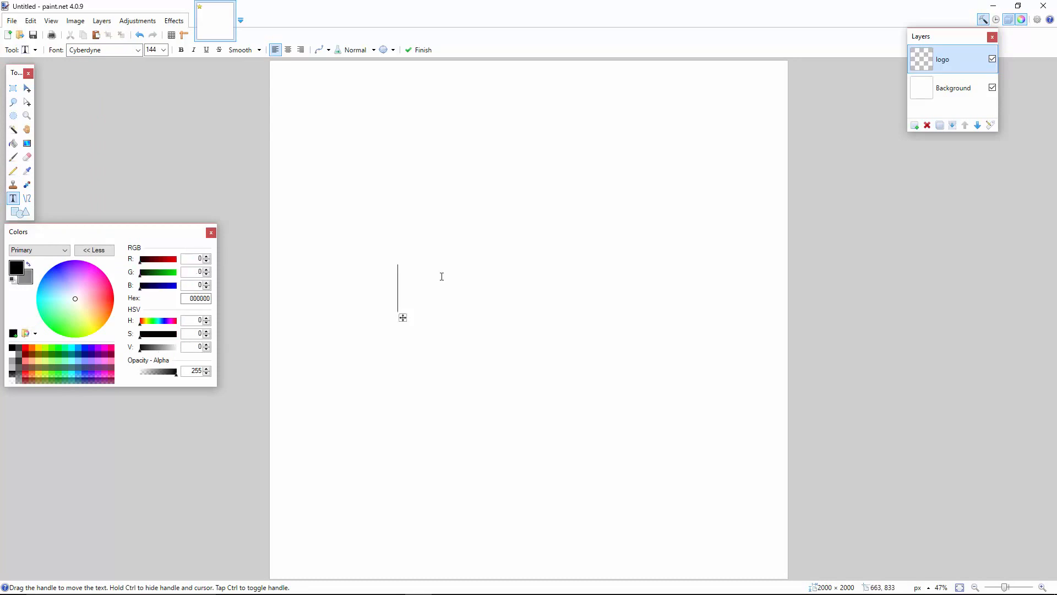
pyautogui.click(992, 87)
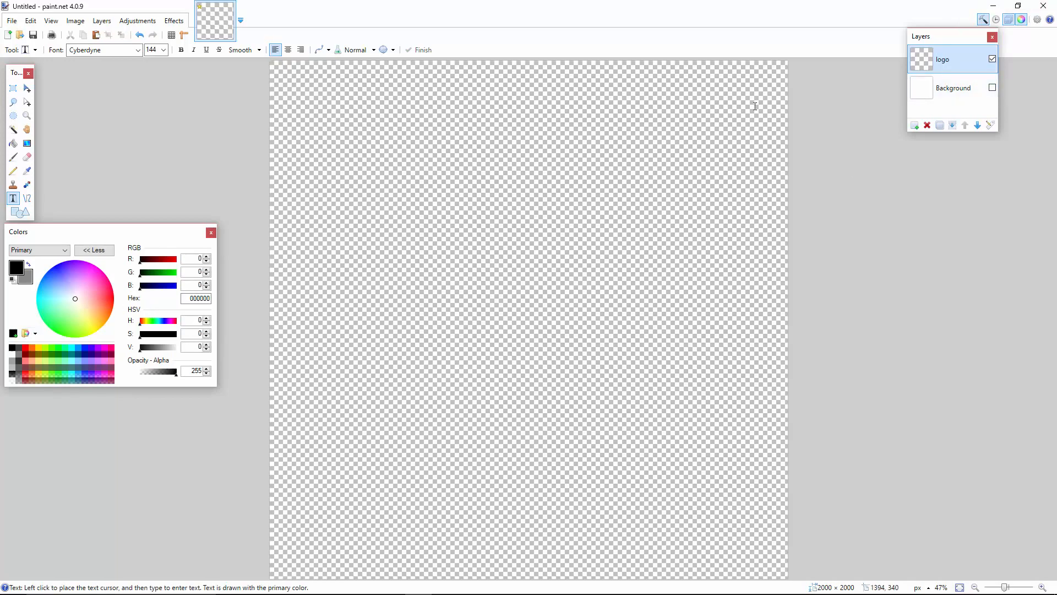
pyautogui.click(992, 89)
pyautogui.click(613, 262)
pyautogui.click(440, 282)
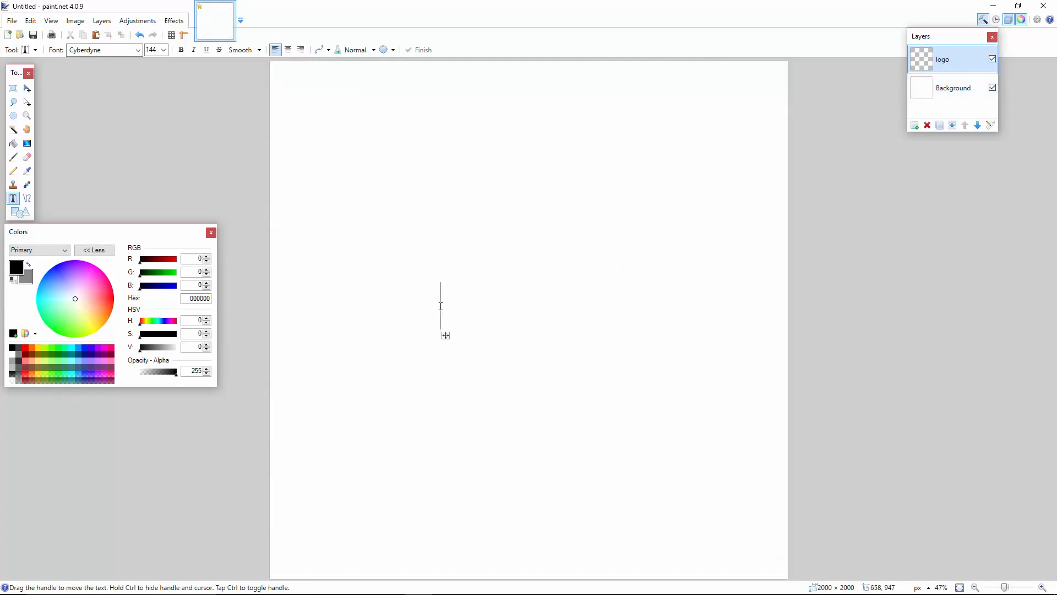
pyautogui.click(22, 281)
pyautogui.click(13, 334)
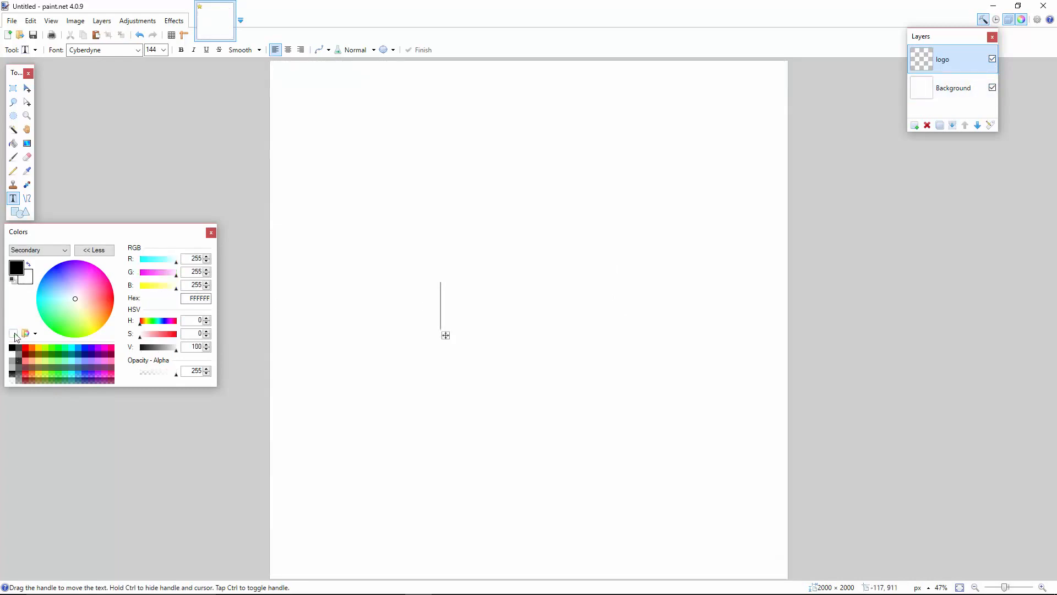
pyautogui.click(18, 274)
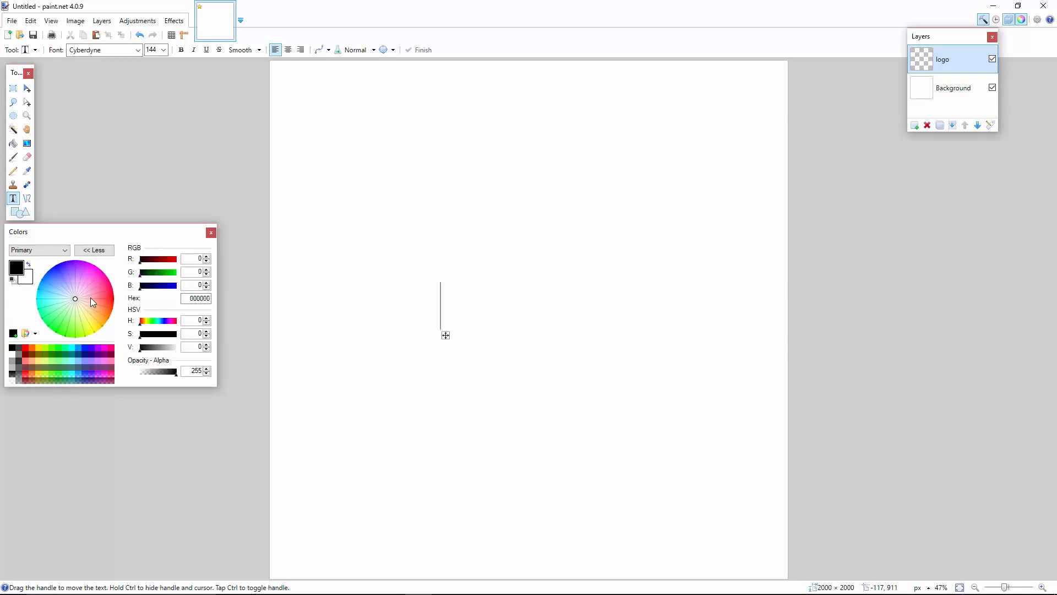
# Enter the letter D on the logo layer and set its font size to 288.
pyautogui.write('a')
pyautogui.click(163, 49)
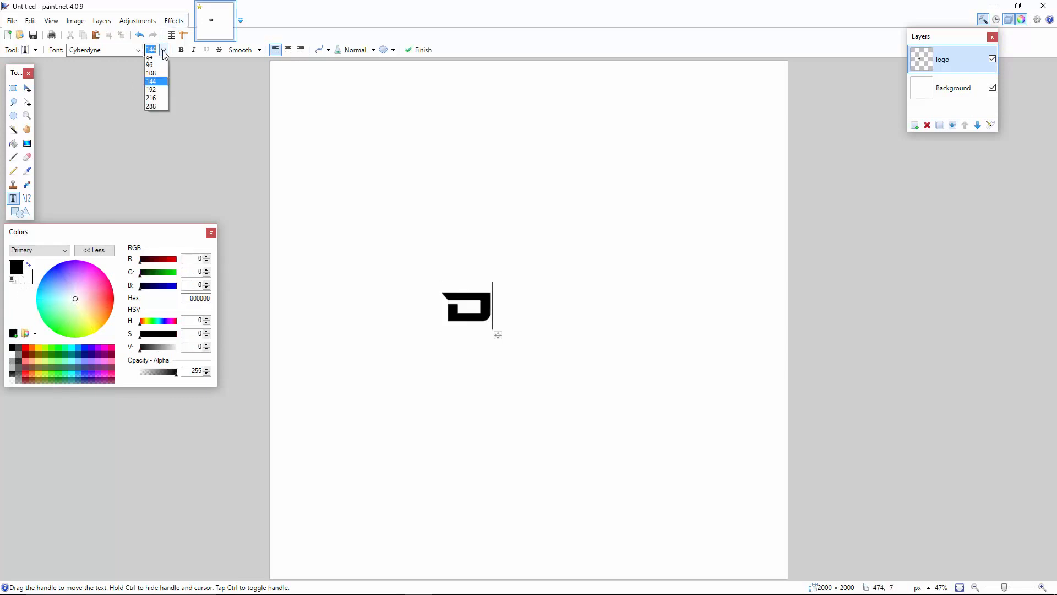
pyautogui.click(150, 243)
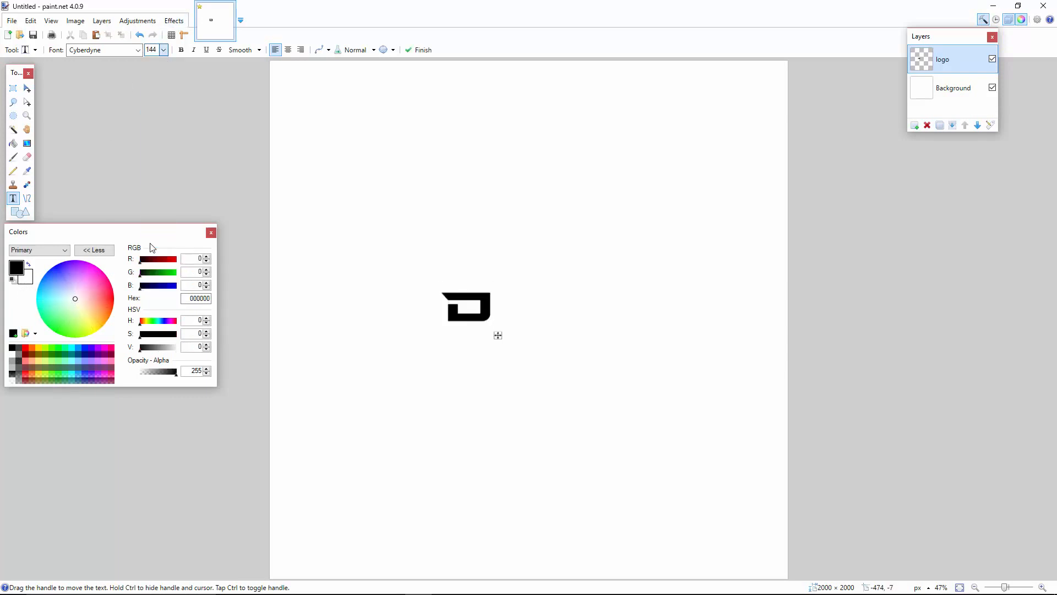
# Enlarge the letter D to font size 900 and shift it left on the canvas.
pyautogui.click(164, 50)
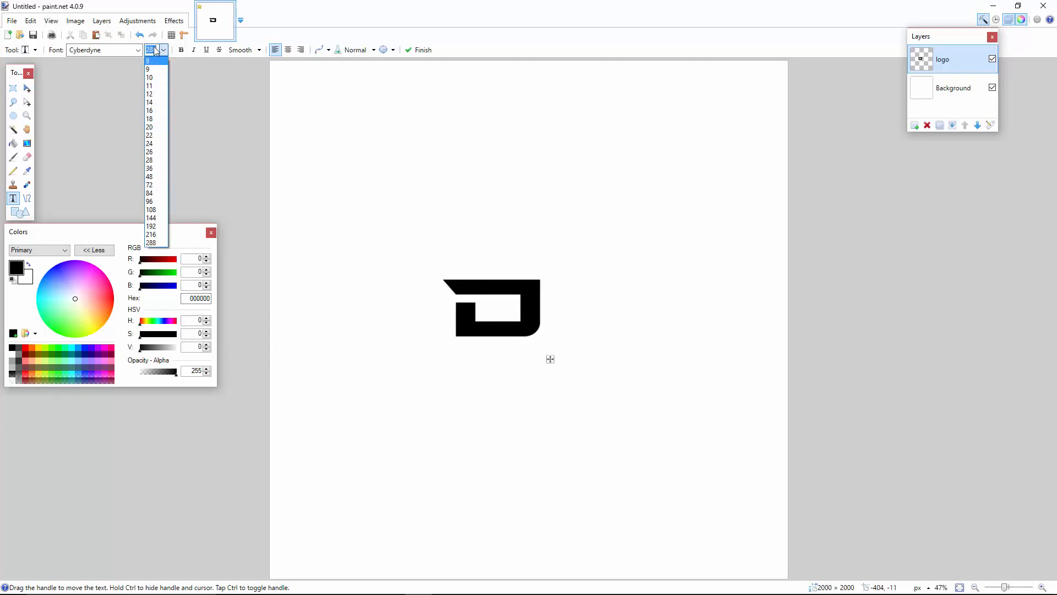
pyautogui.write('500')
pyautogui.press('BackSpace')
pyautogui.press('BackSpace')
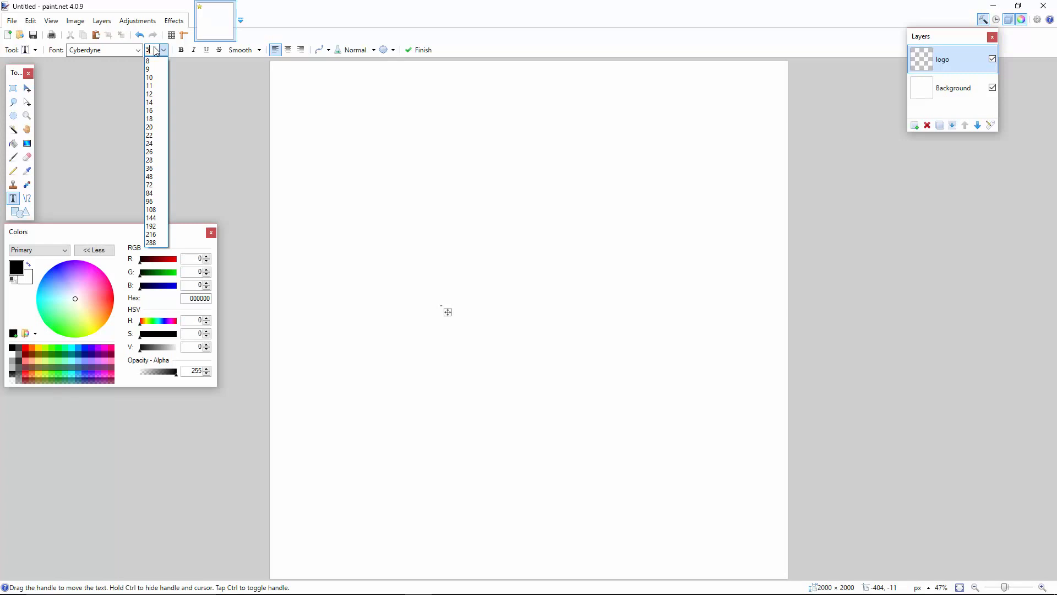
pyautogui.press('BackSpace')
pyautogui.write('700')
pyautogui.press('BackSpace')
pyautogui.press('BackSpace')
pyautogui.press('BackSpace')
pyautogui.write('900')
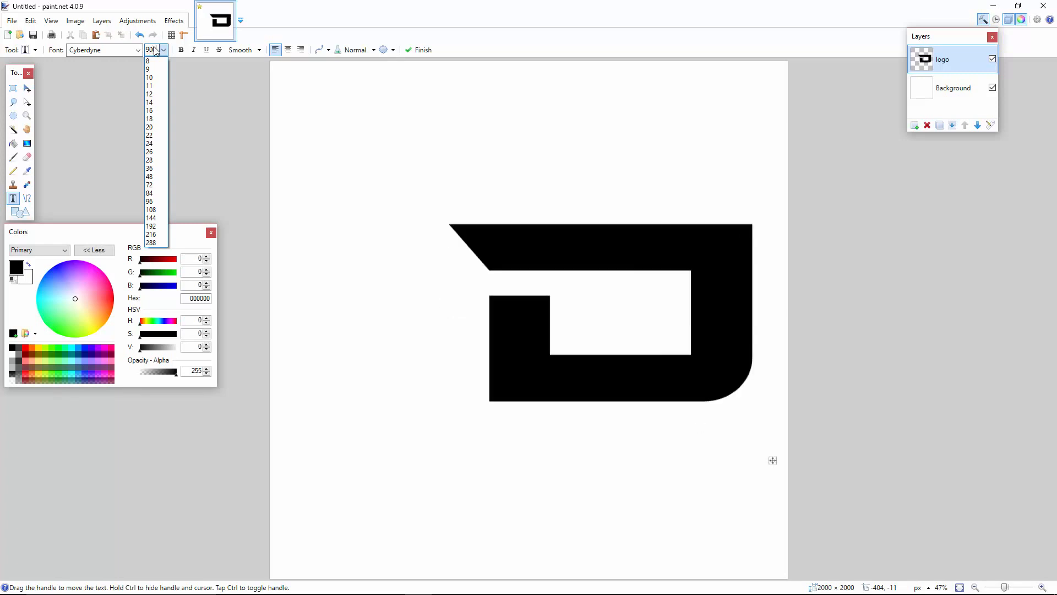
pyautogui.click(773, 465)
pyautogui.moveTo(773, 466); pyautogui.dragTo(696, 472)
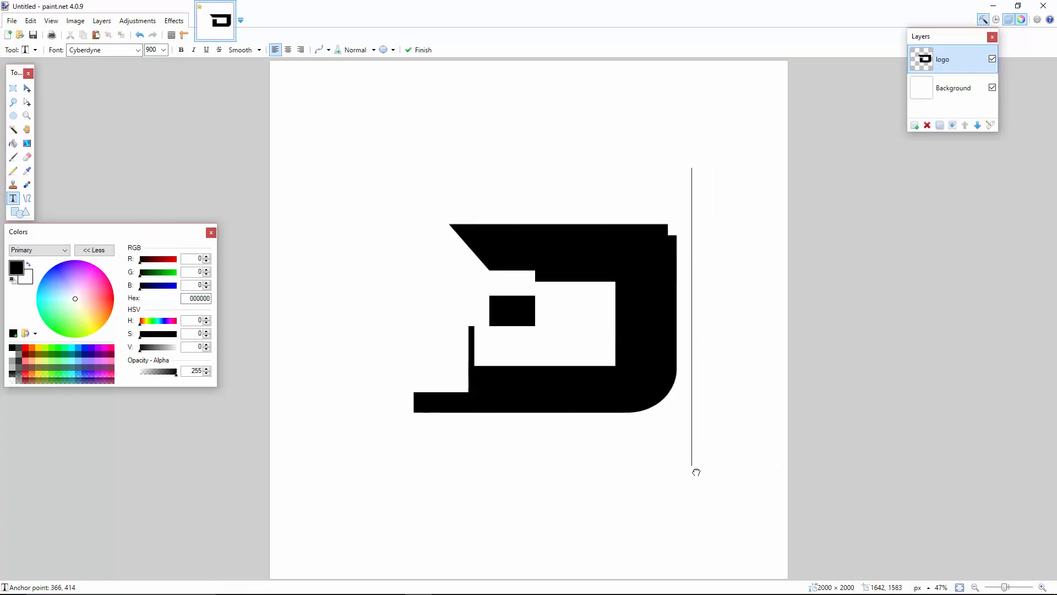
# Set the letter D's font size to 1300 and move it so it fits centred on the canvas.
pyautogui.click(157, 51)
pyautogui.write('1300')
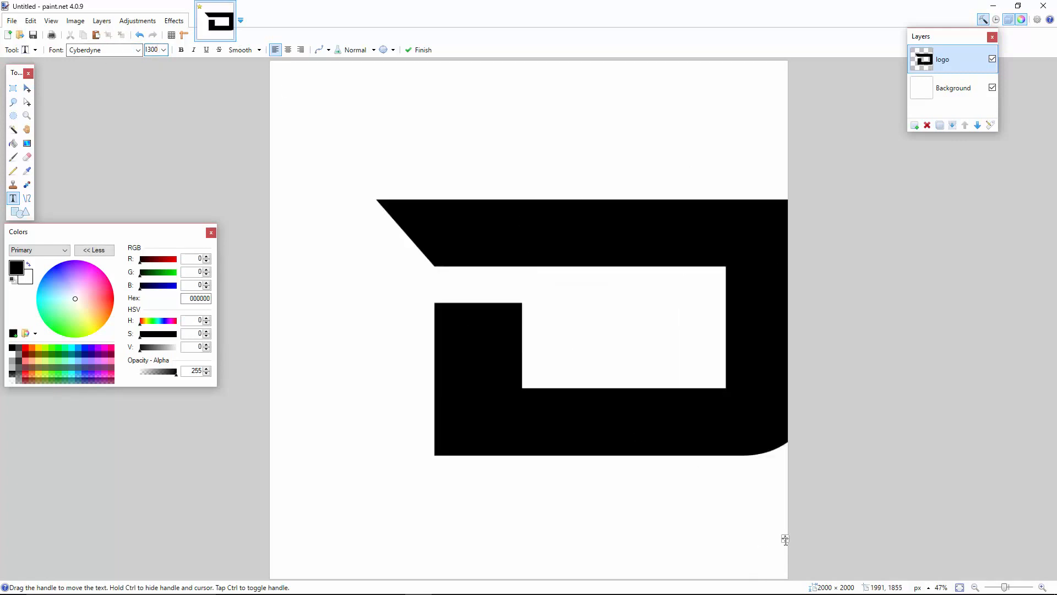
pyautogui.moveTo(784, 540); pyautogui.dragTo(714, 528)
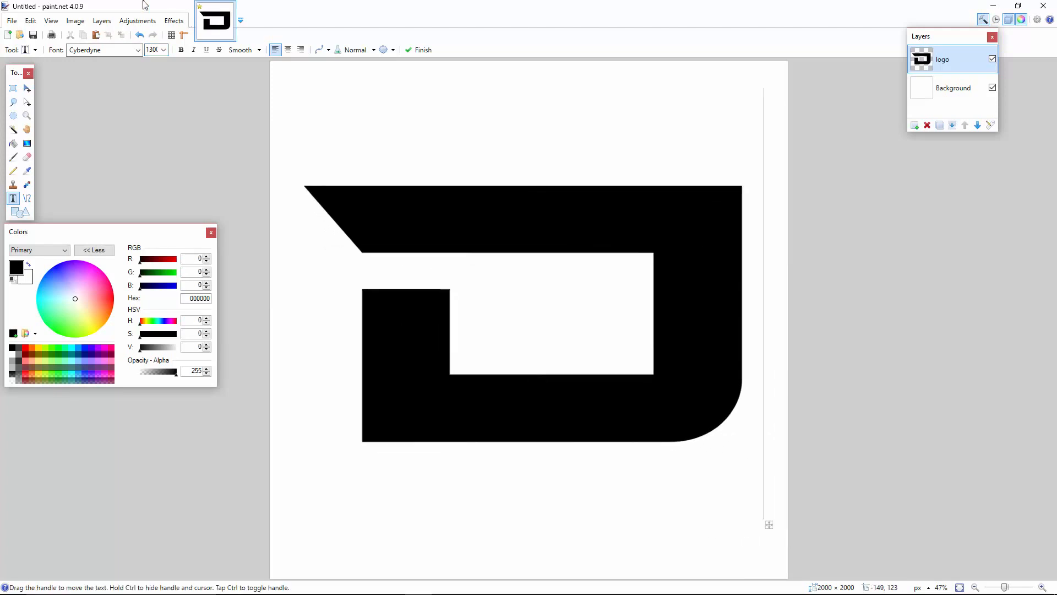
# Duplicate the logo layer and import the vintage-blue-pattern image from Downloads as a new top layer.
pyautogui.click(939, 125)
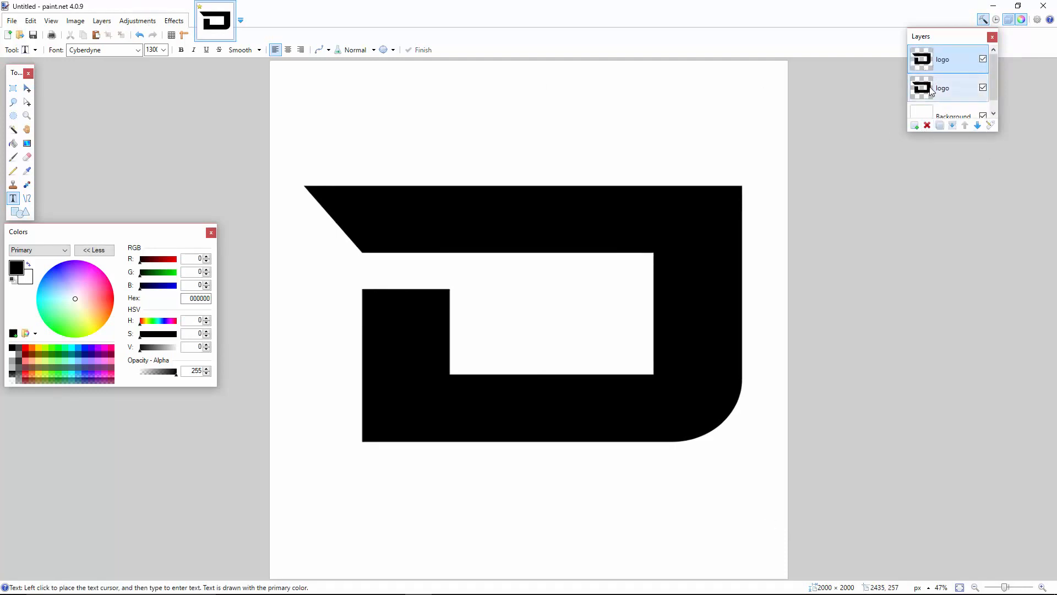
pyautogui.click(102, 21)
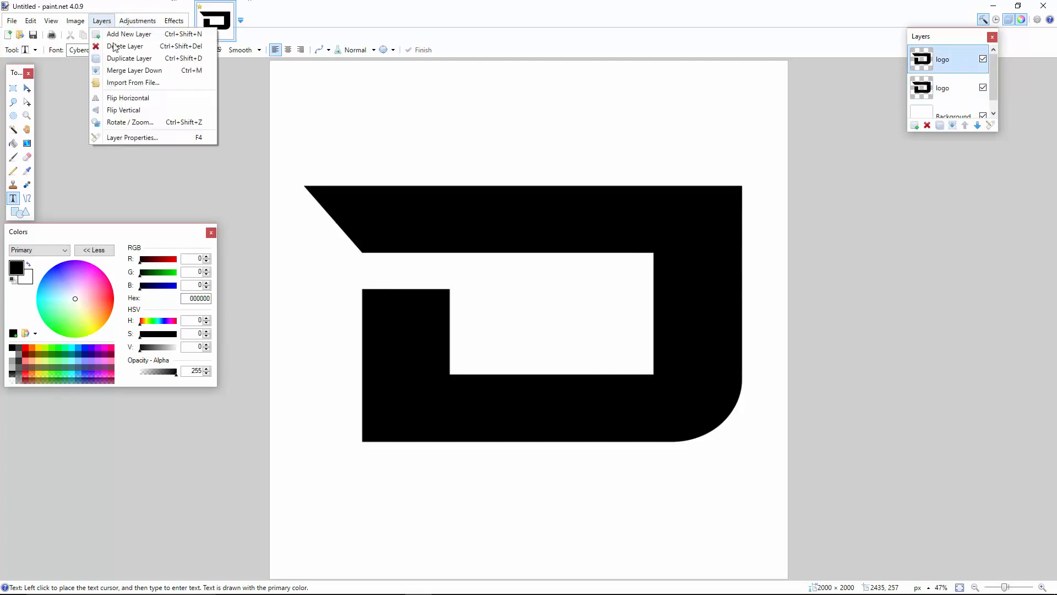
pyautogui.click(120, 82)
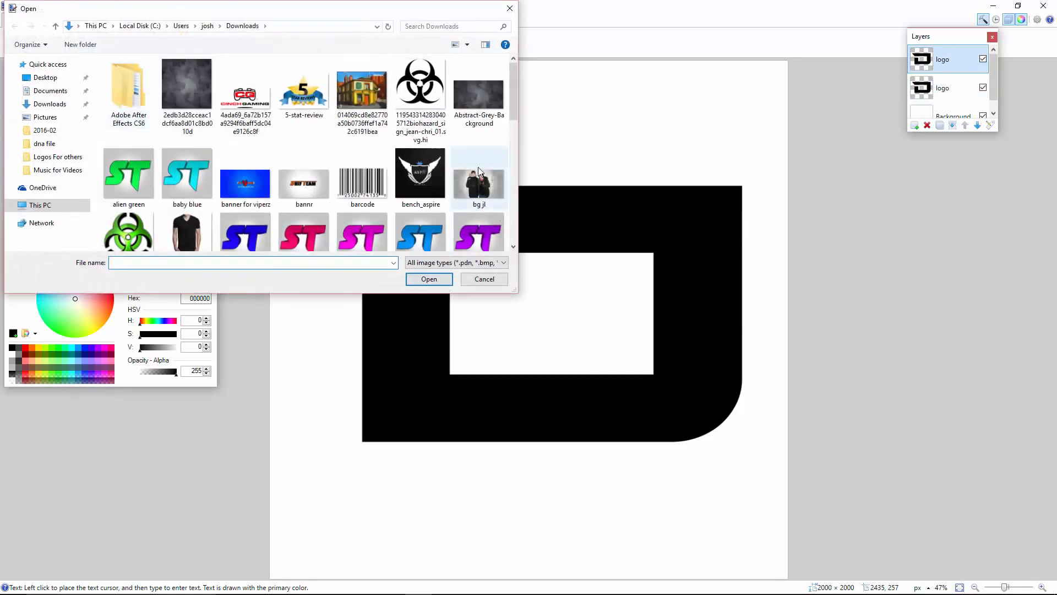
pyautogui.moveTo(513, 98); pyautogui.dragTo(513, 130)
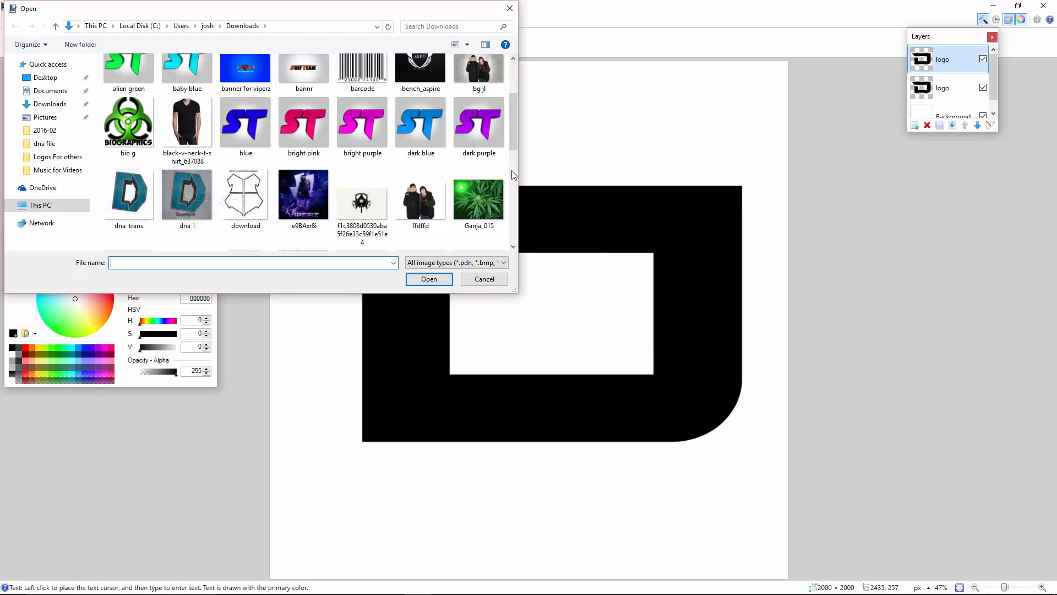
pyautogui.moveTo(514, 126); pyautogui.dragTo(568, 352)
pyautogui.doubleClick(251, 215)
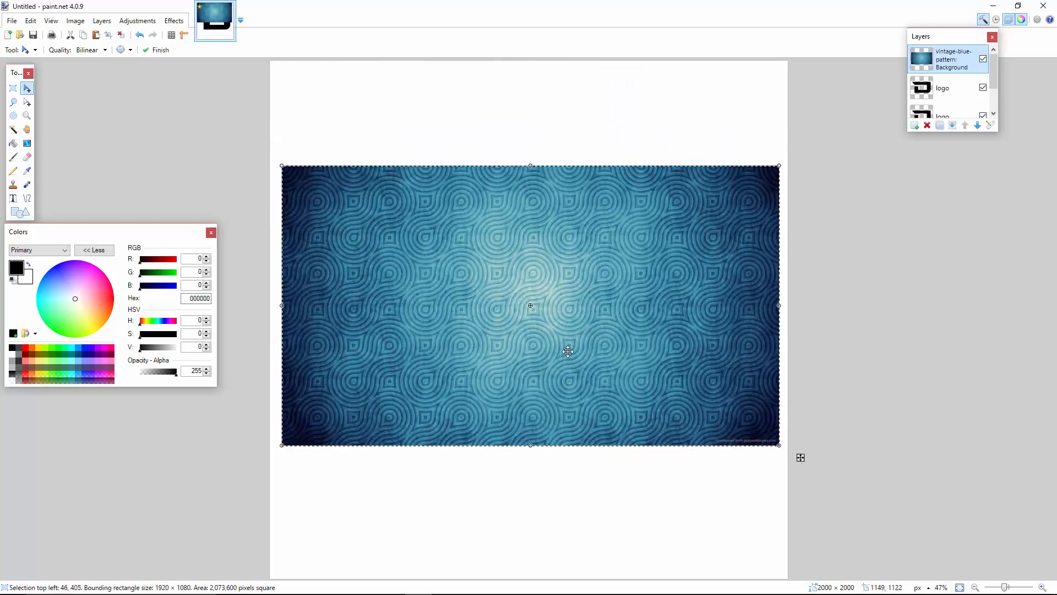
# Select the empty area around and inside the letter D on the upper logo layer with the Magic Wand.
pyautogui.click(936, 90)
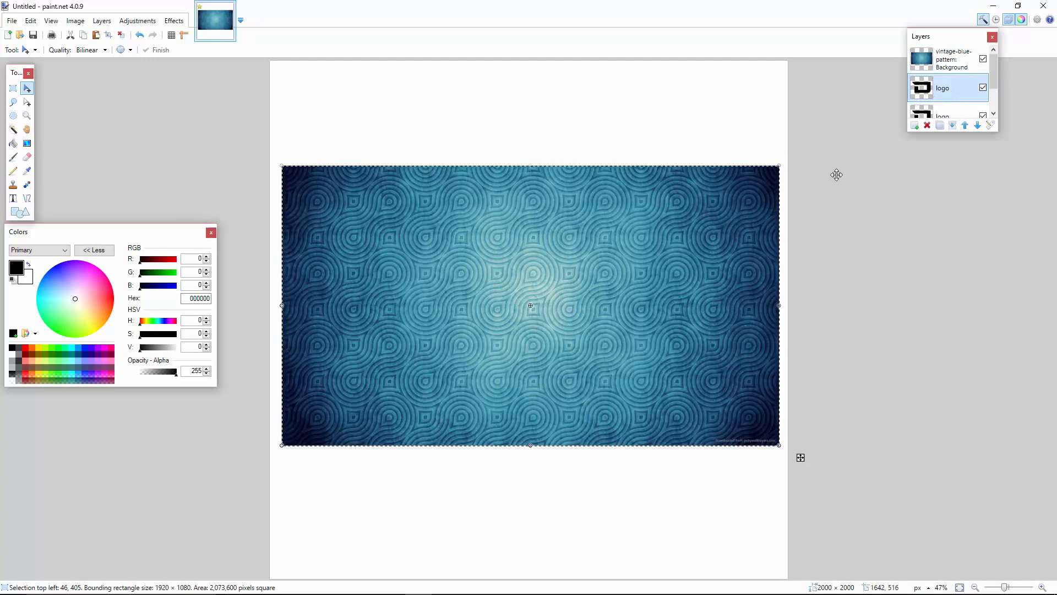
pyautogui.click(13, 130)
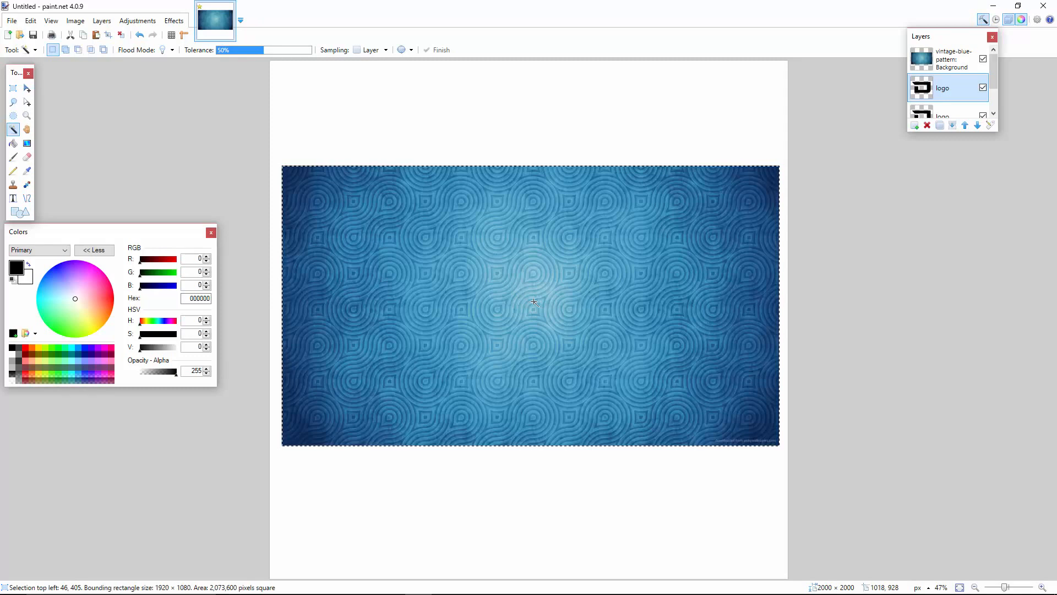
pyautogui.click(534, 301)
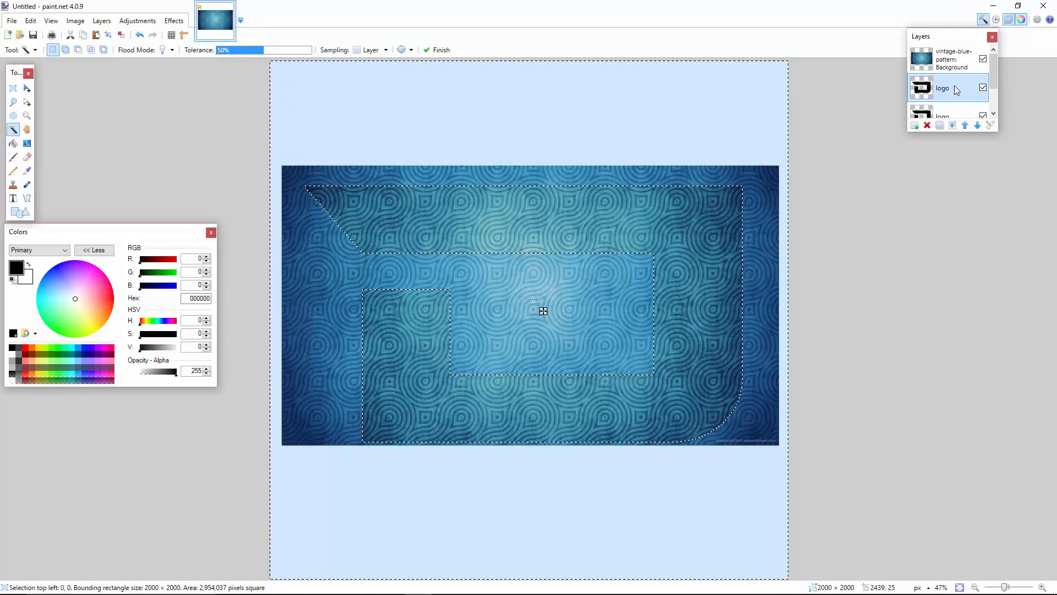
# Erase the pattern layer outside the letter D with an eraser brush width of 1500 and clear the selection.
pyautogui.click(954, 59)
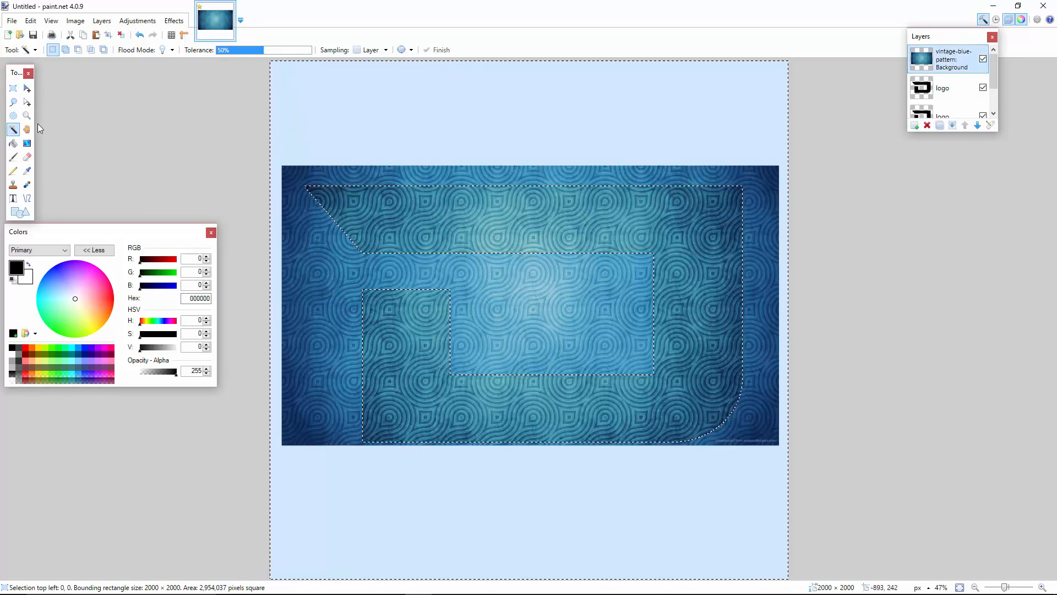
pyautogui.click(27, 157)
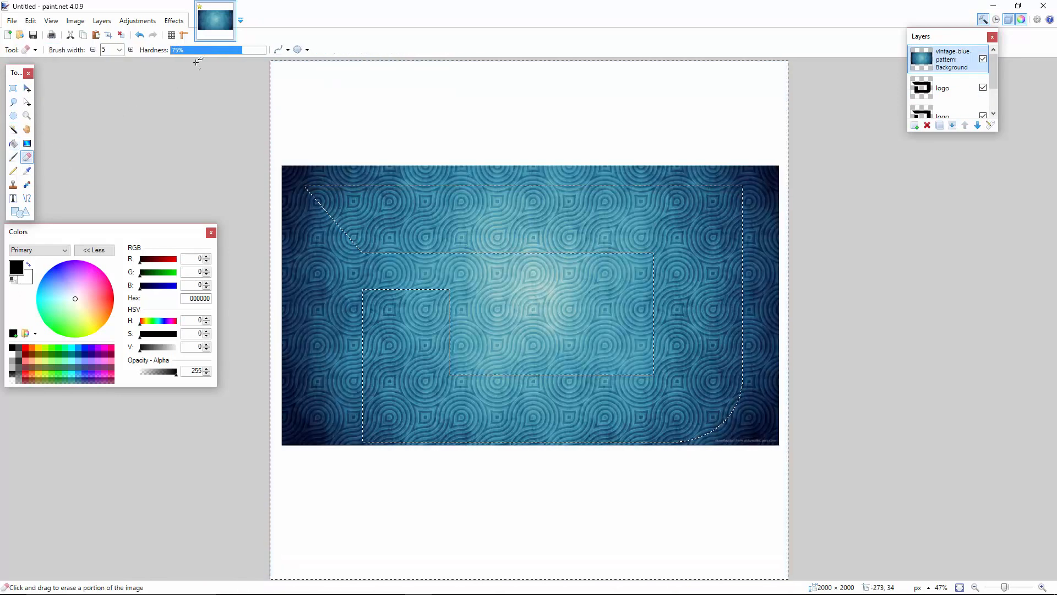
pyautogui.click(119, 50)
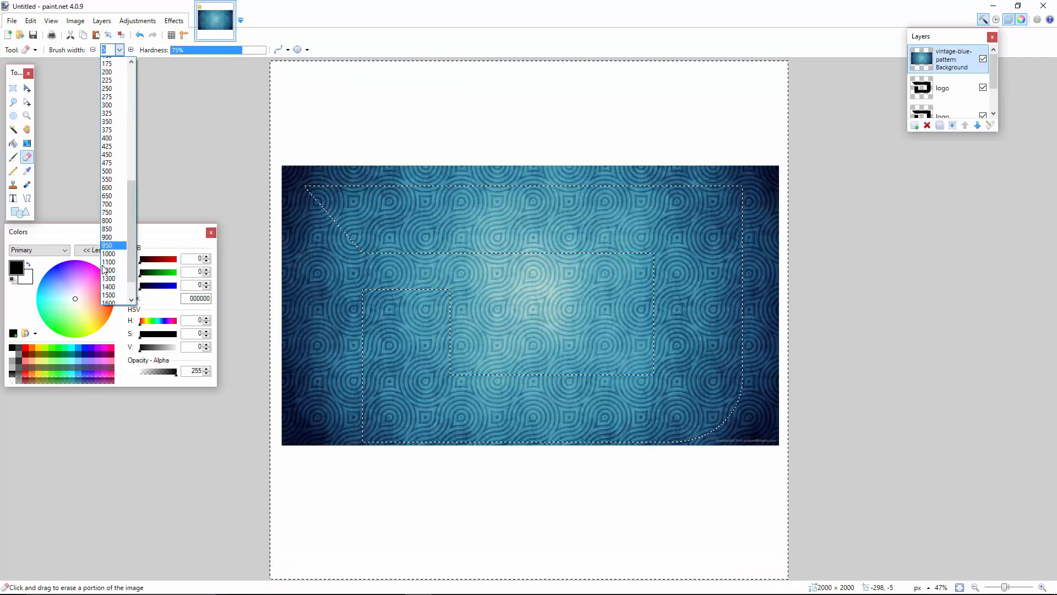
pyautogui.click(109, 295)
pyautogui.click(323, 288)
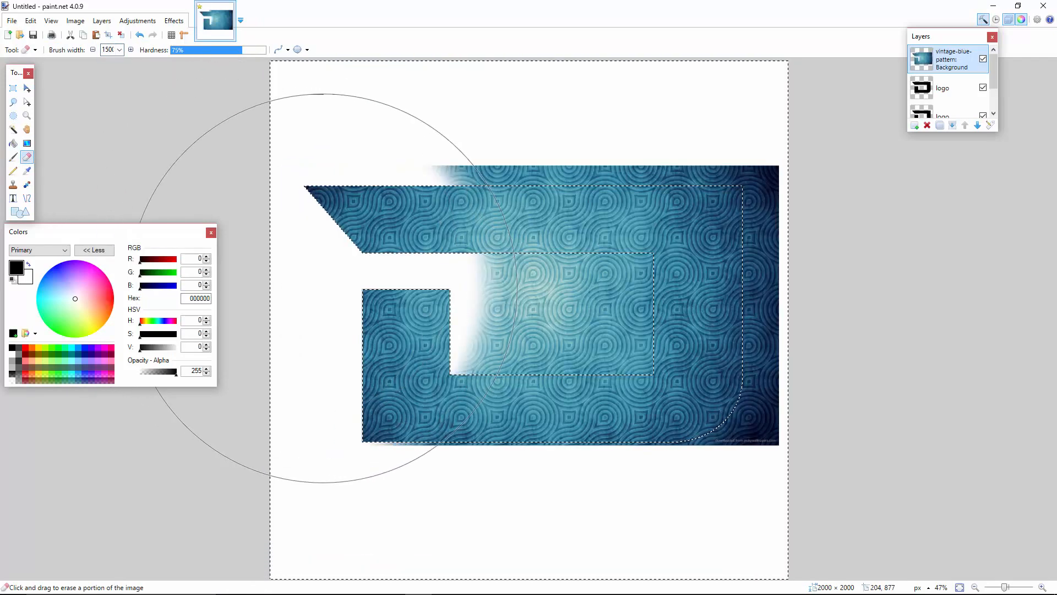
pyautogui.moveTo(324, 288)
pyautogui.mouseDown()
pyautogui.moveTo(511, 310)
pyautogui.moveTo(659, 309)
pyautogui.moveTo(693, 257)
pyautogui.moveTo(735, 385)
pyautogui.mouseUp()
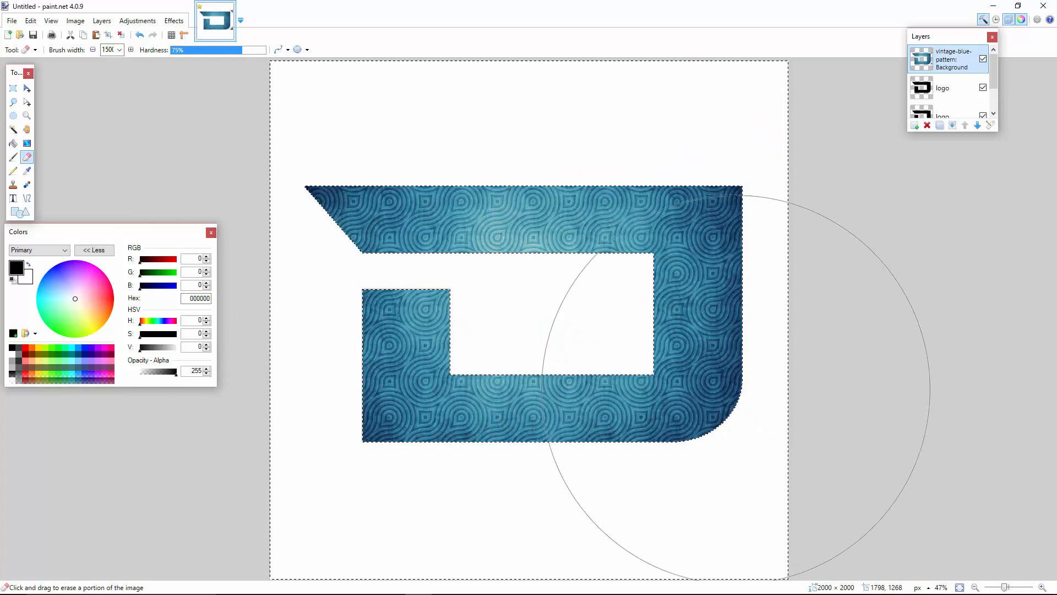
pyautogui.click(15, 90)
pyautogui.click(249, 166)
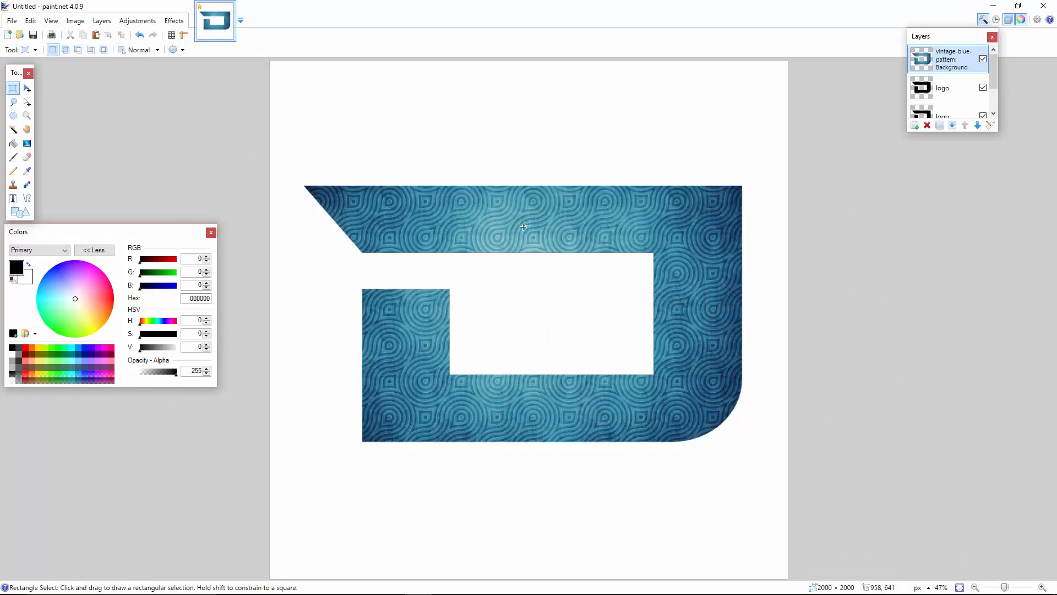
# Shrink the upper logo layer with Rotate / Zoom, setting the zoom to 0.63.
pyautogui.click(947, 96)
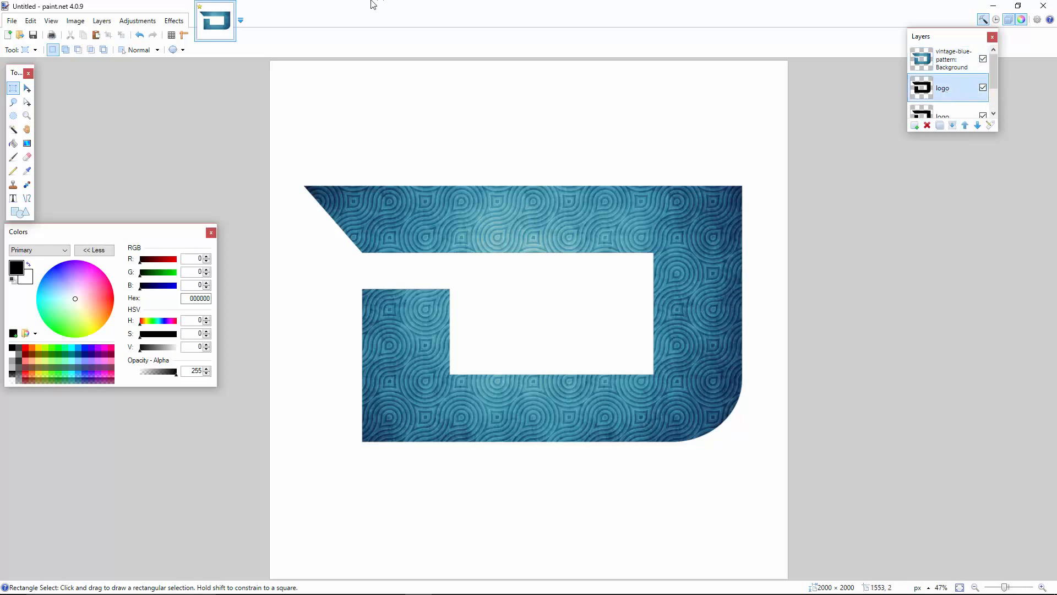
pyautogui.click(103, 22)
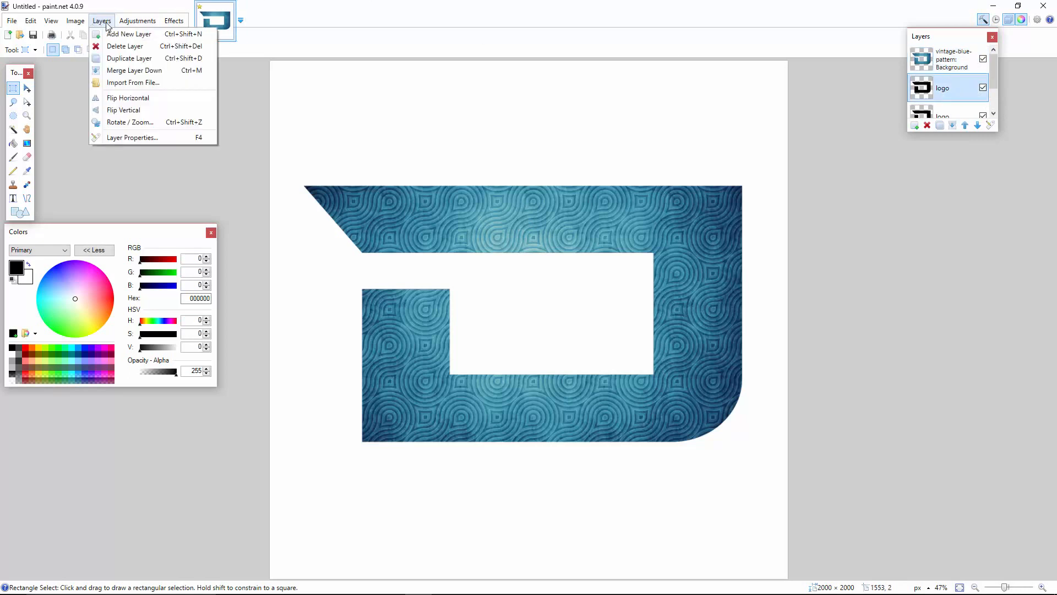
pyautogui.click(131, 122)
pyautogui.moveTo(570, 200); pyautogui.dragTo(972, 173)
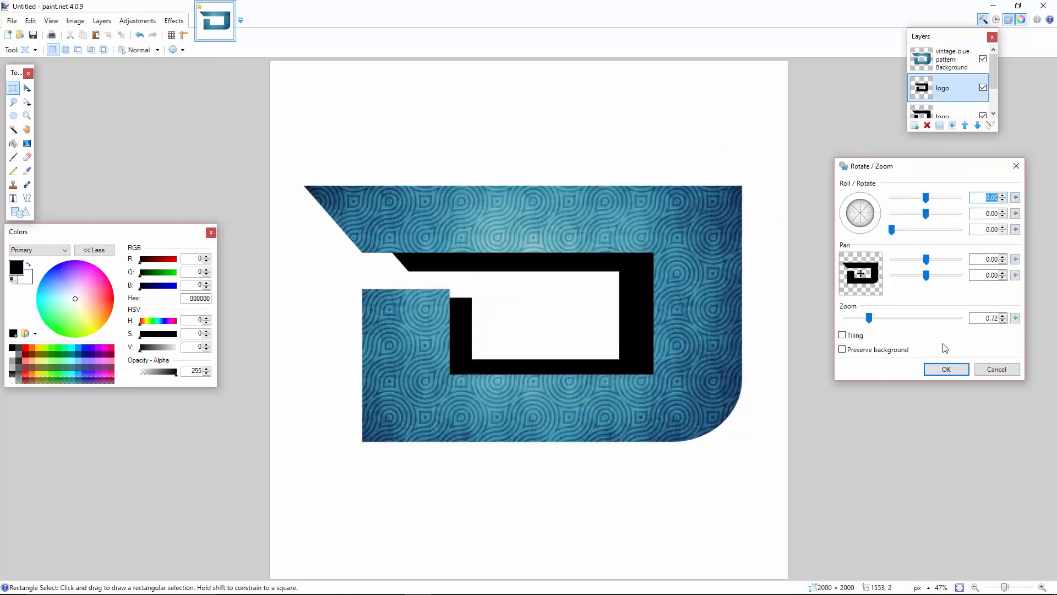
pyautogui.moveTo(870, 319); pyautogui.dragTo(867, 322)
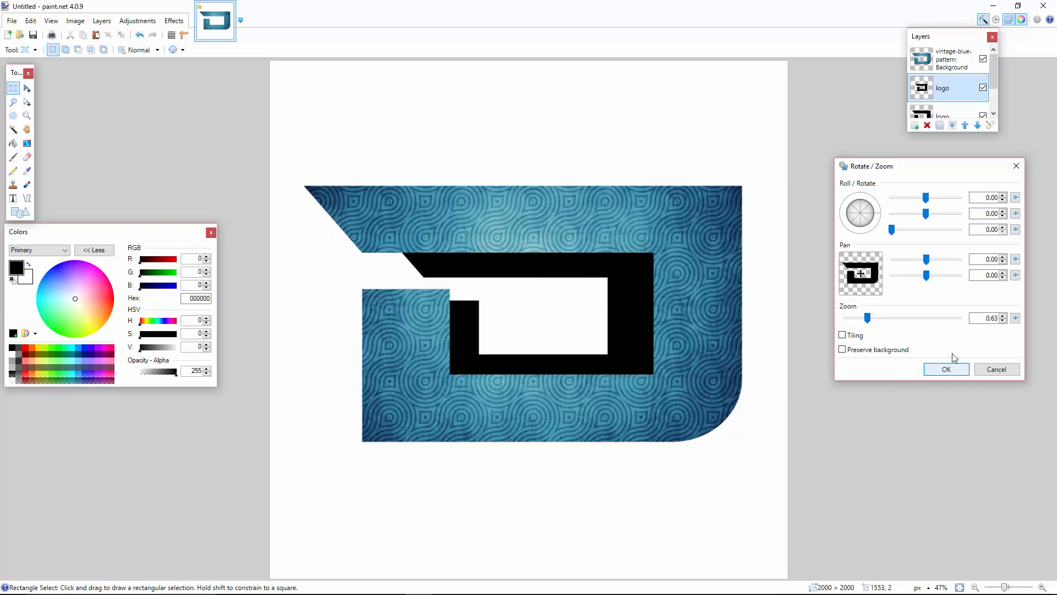
pyautogui.click(954, 372)
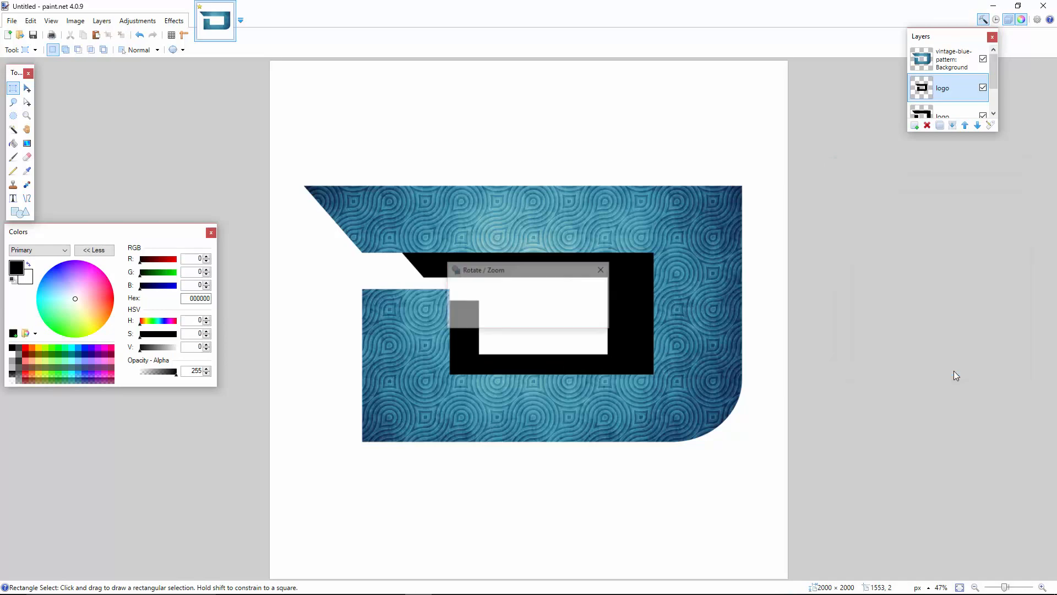
# Add a new layer directly above the shrunken logo layer and delete the full-size logo layer.
pyautogui.click(1043, 587)
pyautogui.click(1043, 587)
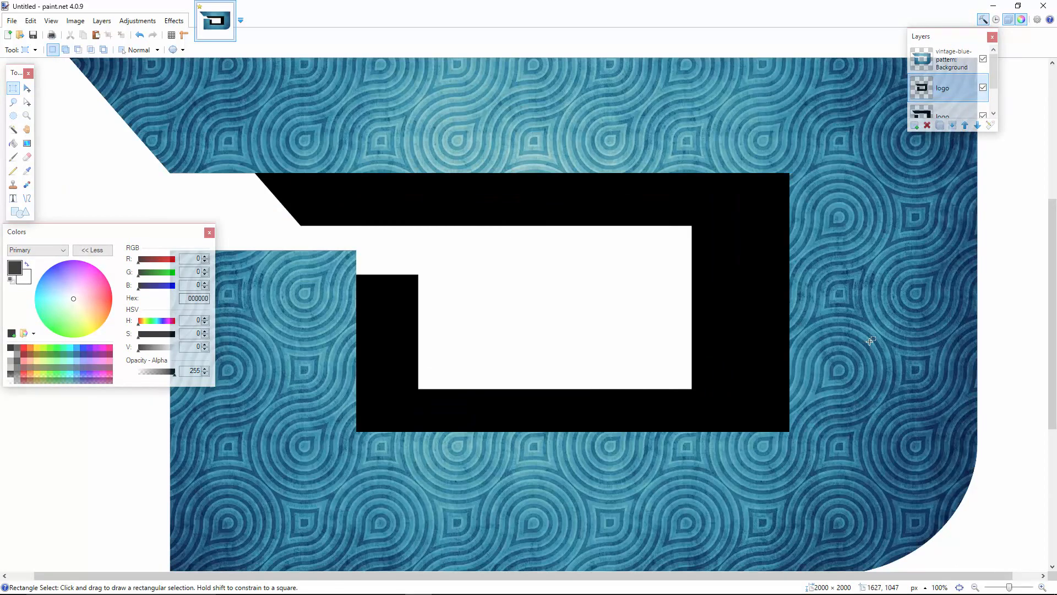
pyautogui.click(916, 125)
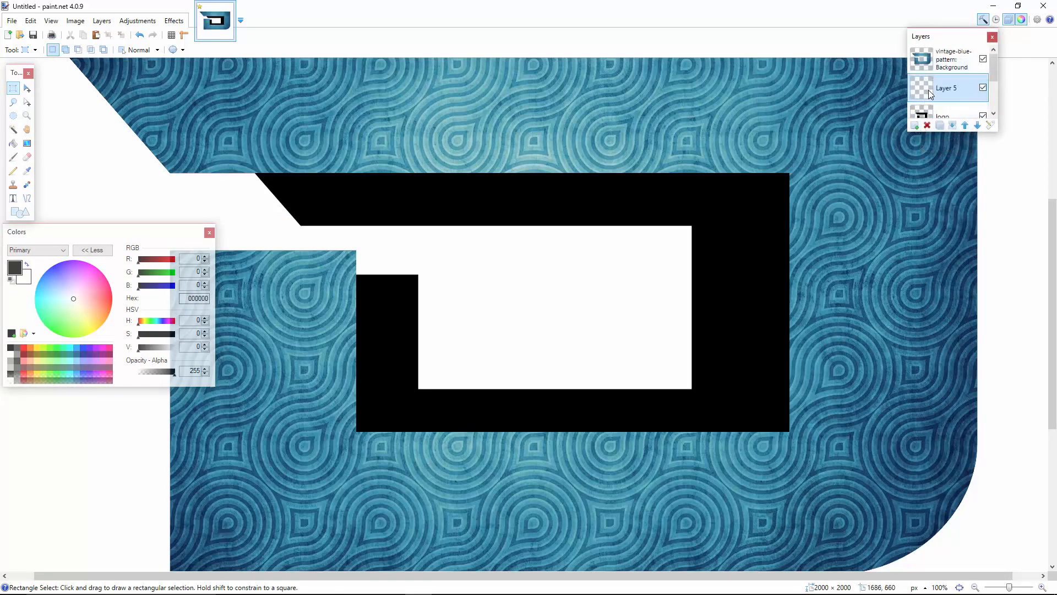
pyautogui.scroll(-3, 928, 91)
pyautogui.click(938, 82)
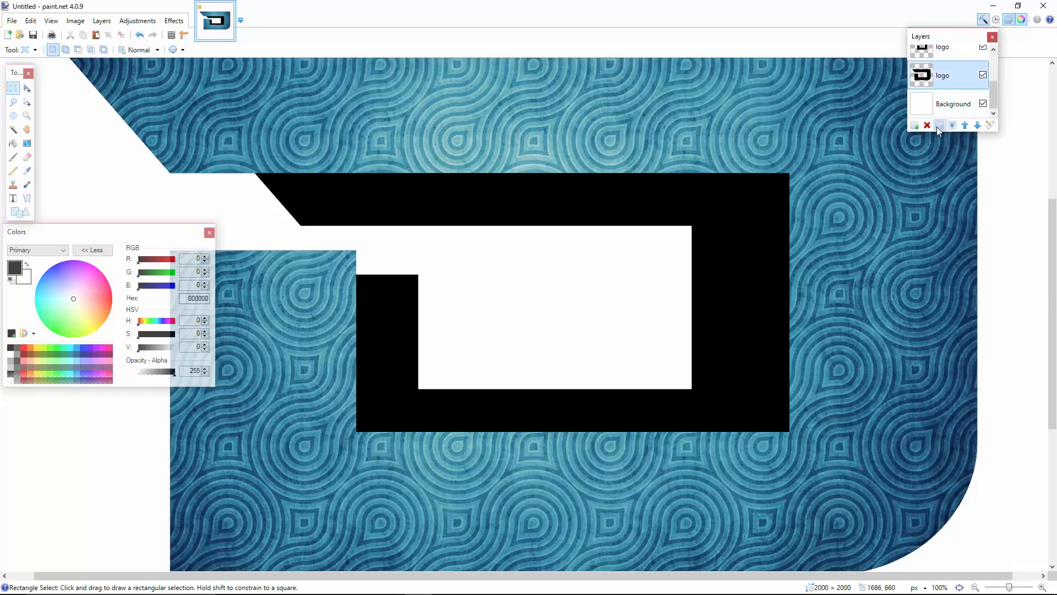
pyautogui.click(930, 126)
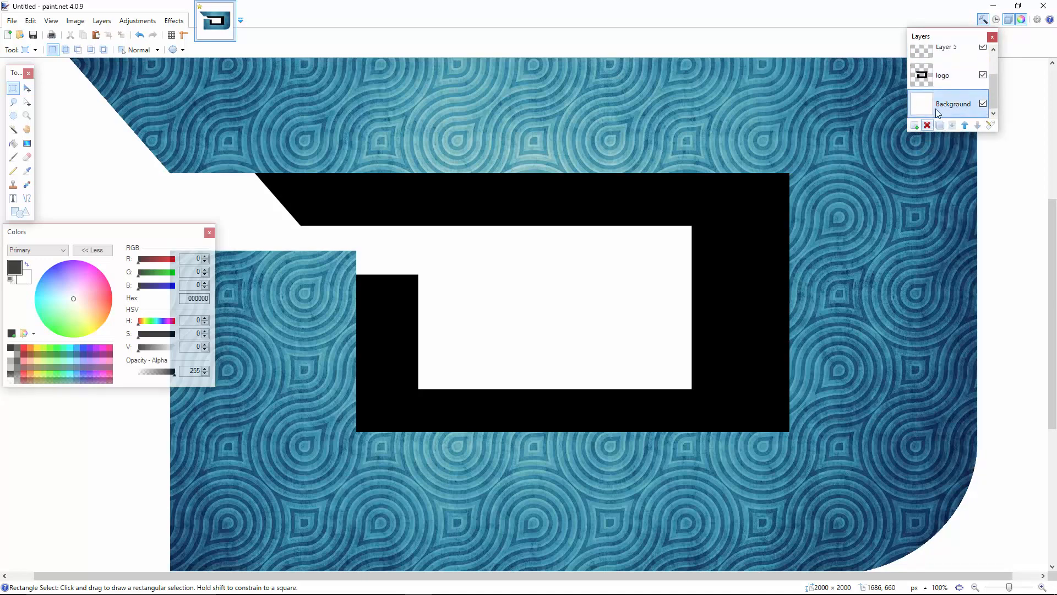
# Draw a dark gray (404040) line of width 3 on the logo layer, joining the black shape's upper-right outer and inner corners.
pyautogui.click(946, 81)
pyautogui.scroll(2, 946, 87)
pyautogui.scroll(-2, 945, 91)
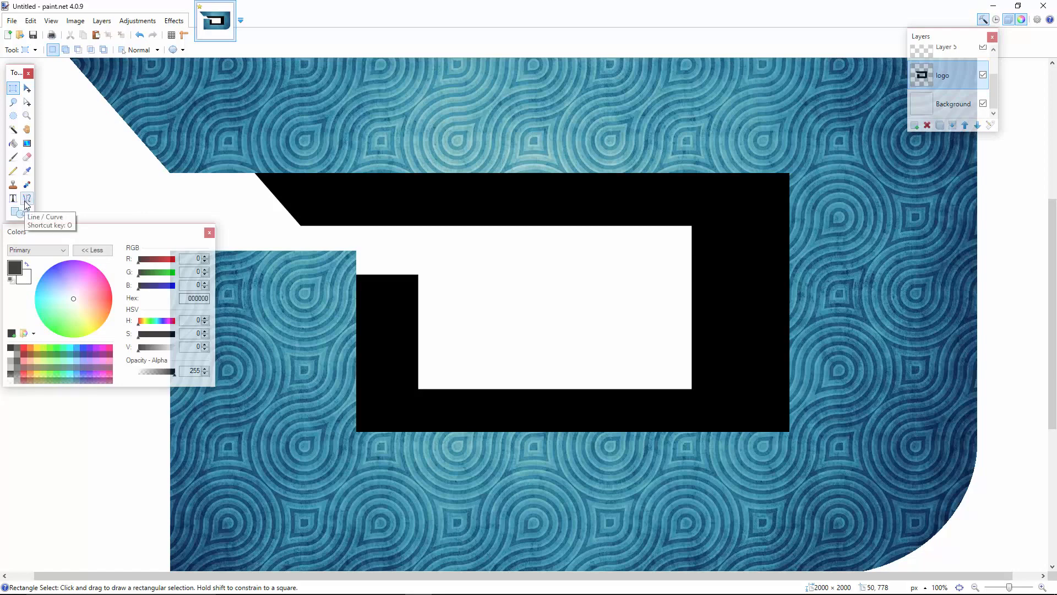
pyautogui.click(17, 348)
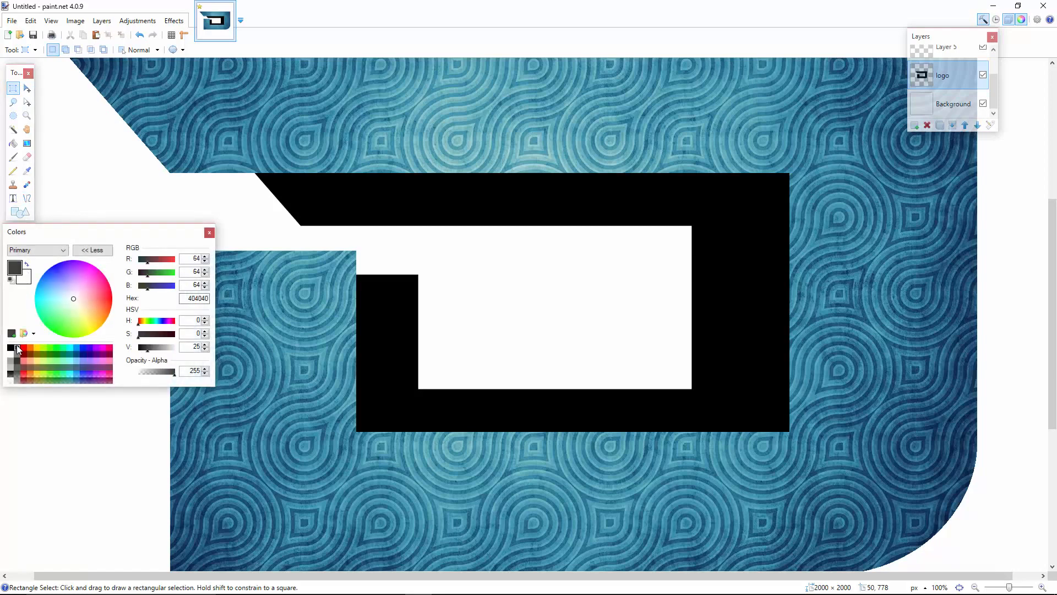
pyautogui.click(26, 201)
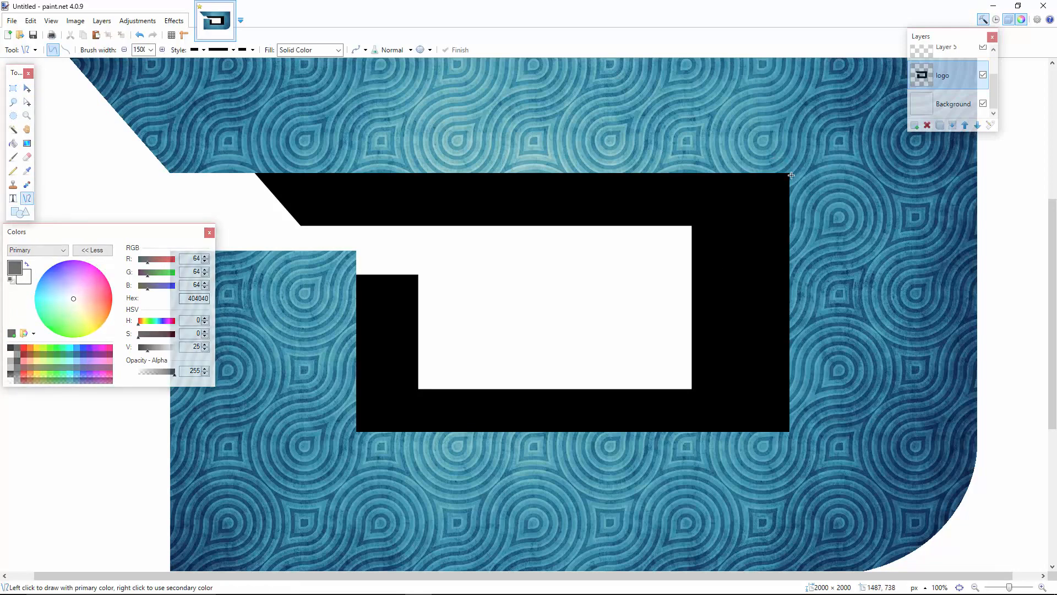
pyautogui.moveTo(790, 172); pyautogui.dragTo(691, 226)
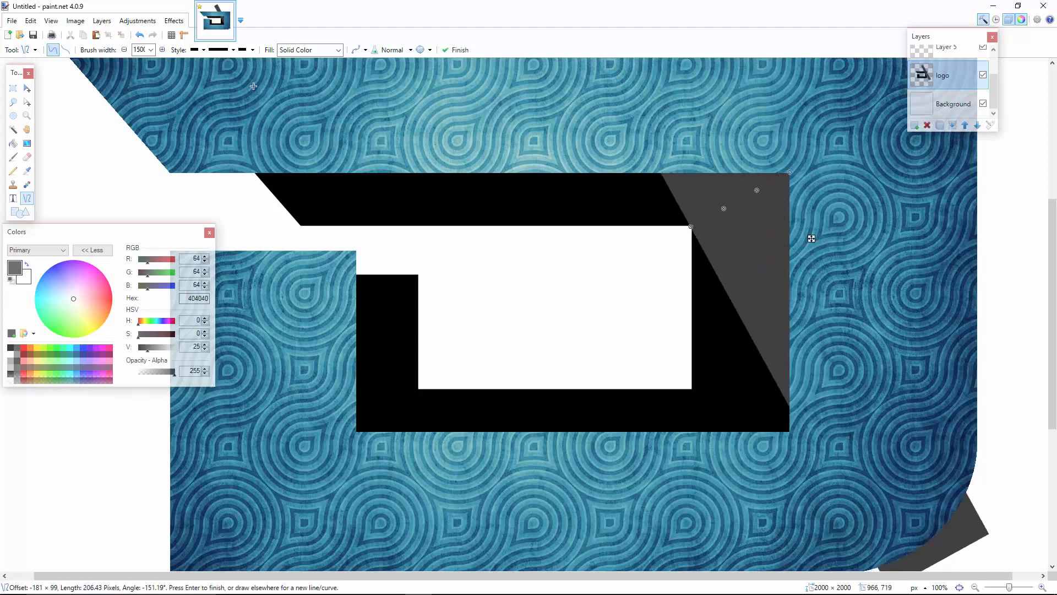
pyautogui.click(151, 50)
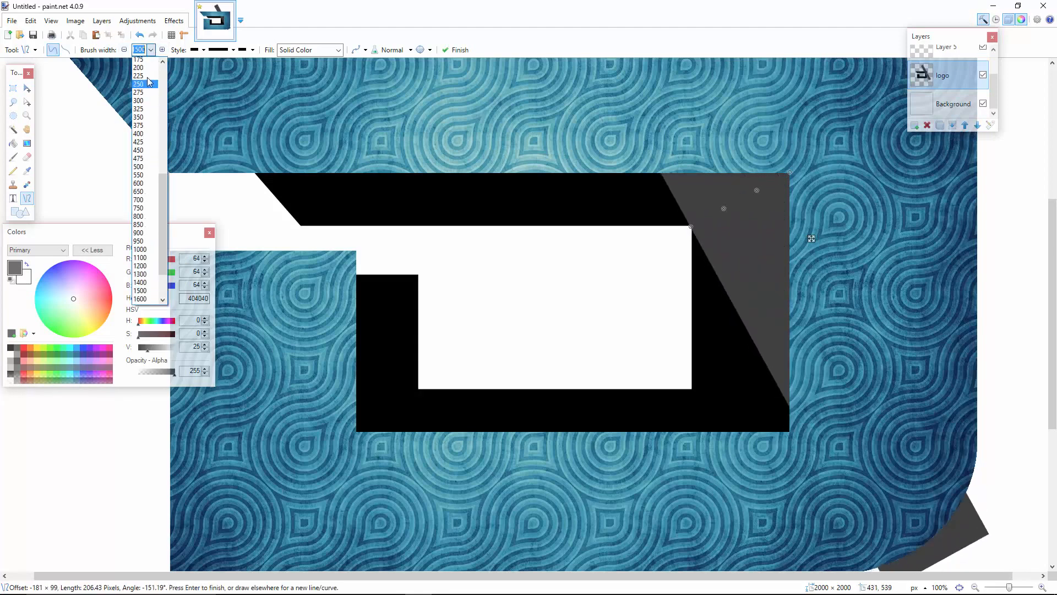
pyautogui.click(144, 69)
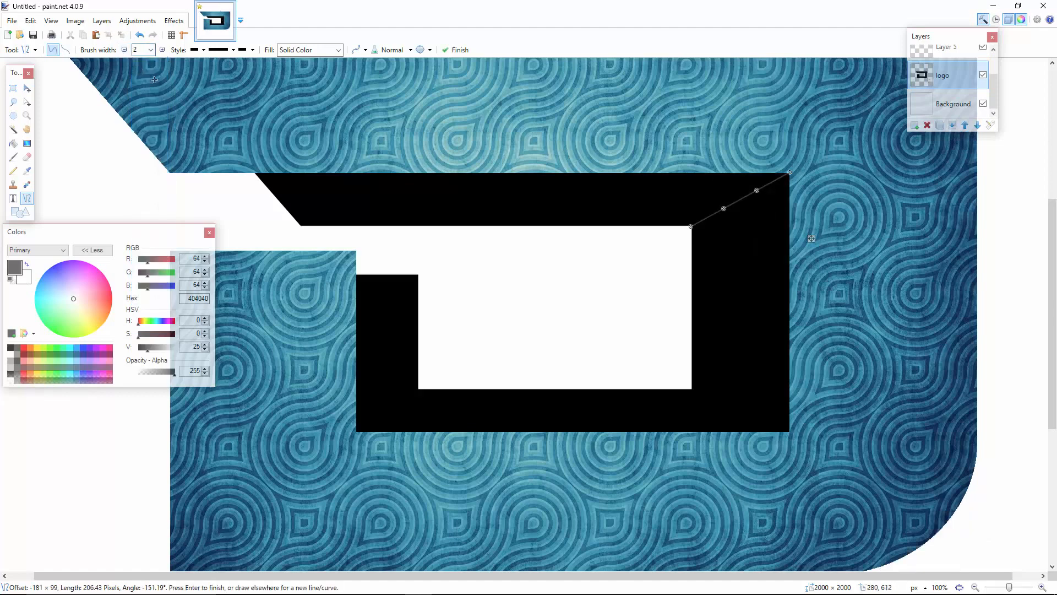
pyautogui.click(162, 49)
pyautogui.press('Return')
# Draw four more diagonal lines on the logo layer, joining the remaining corners of the blue letter to those of the black shape.
pyautogui.moveTo(169, 172); pyautogui.dragTo(299, 225)
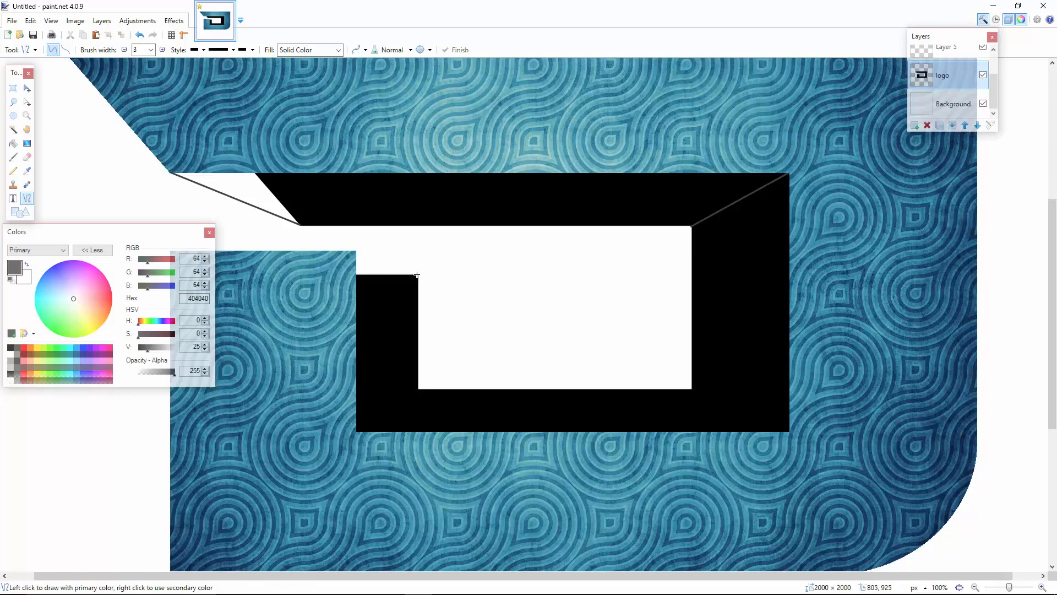
pyautogui.moveTo(417, 275); pyautogui.dragTo(356, 251)
pyautogui.moveTo(418, 388); pyautogui.dragTo(356, 431)
pyautogui.moveTo(692, 389); pyautogui.dragTo(791, 434)
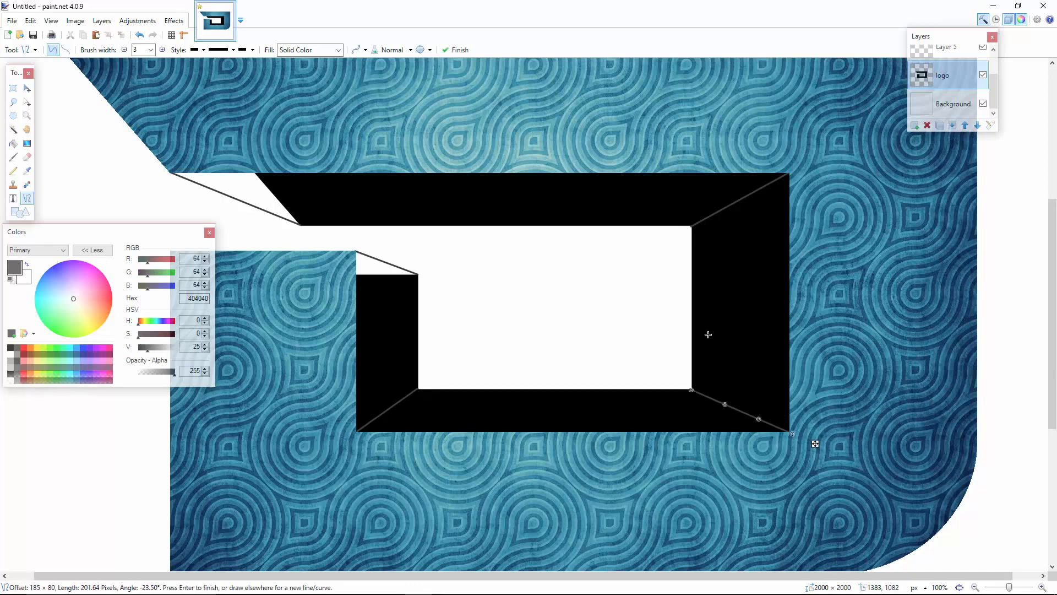
pyautogui.press('Return')
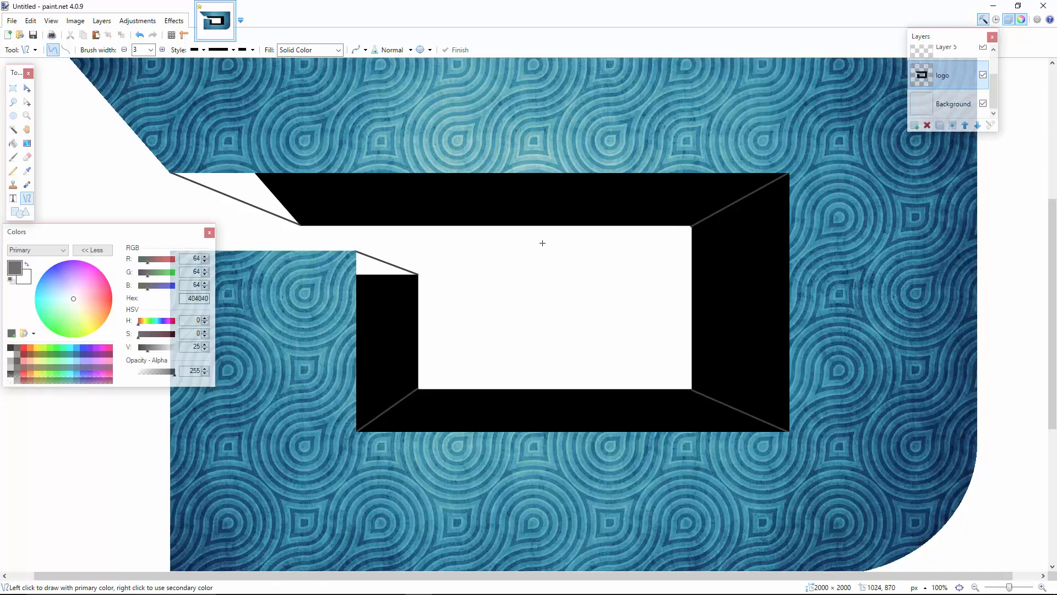
# Toggle the visibility of the logo and Background layers off and on, and try deleting the logo layer.
pyautogui.click(984, 75)
pyautogui.click(983, 75)
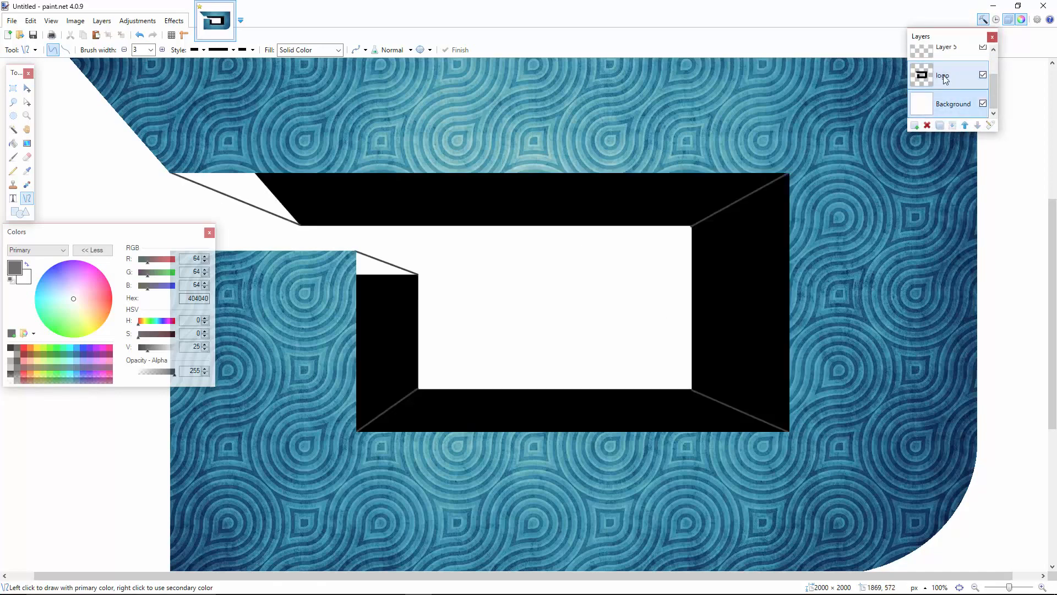
pyautogui.click(950, 105)
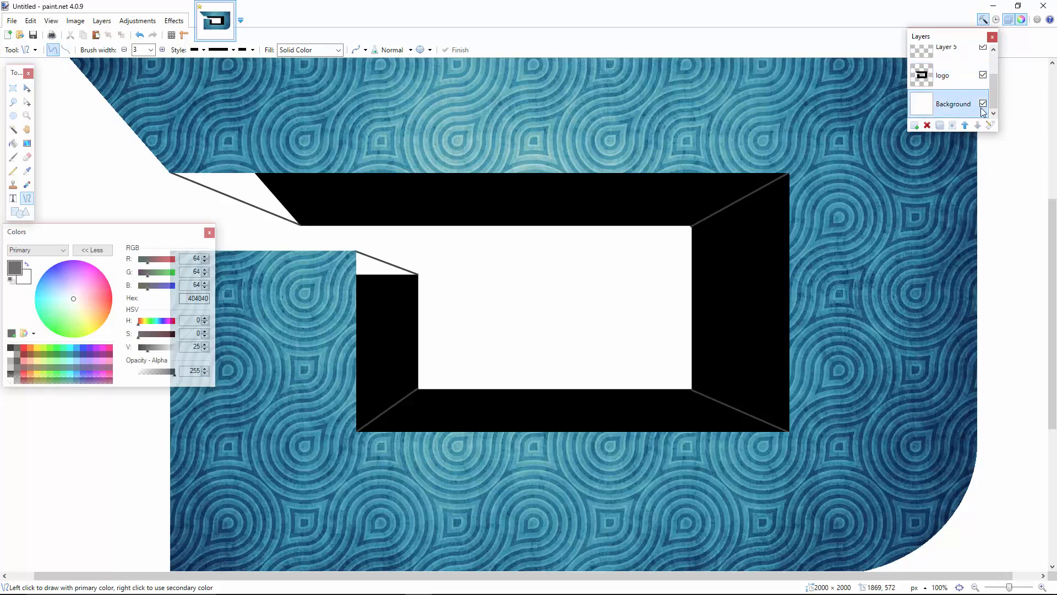
pyautogui.click(983, 106)
pyautogui.click(983, 106)
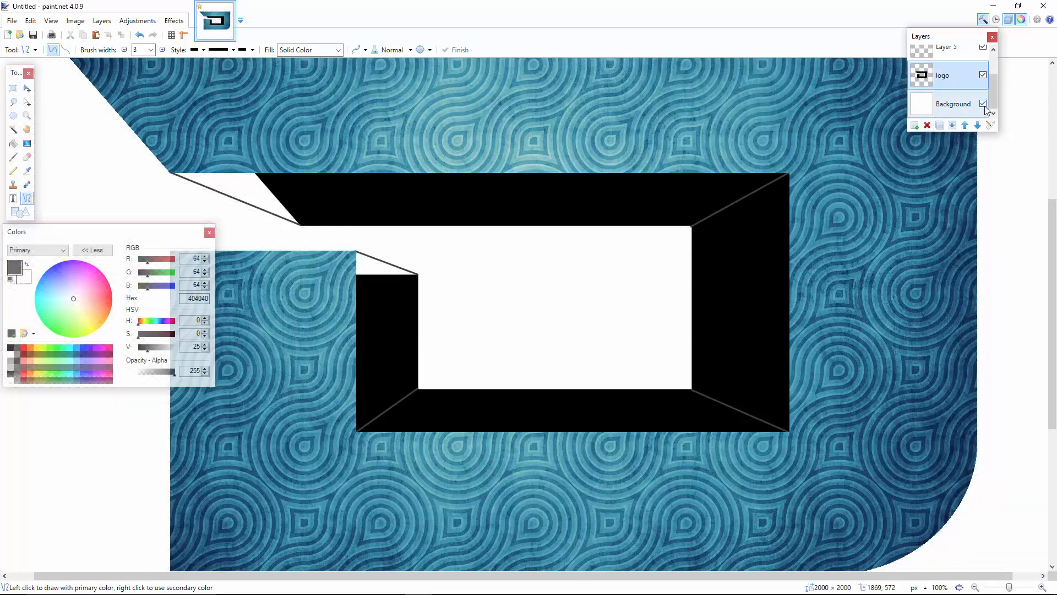
pyautogui.click(964, 78)
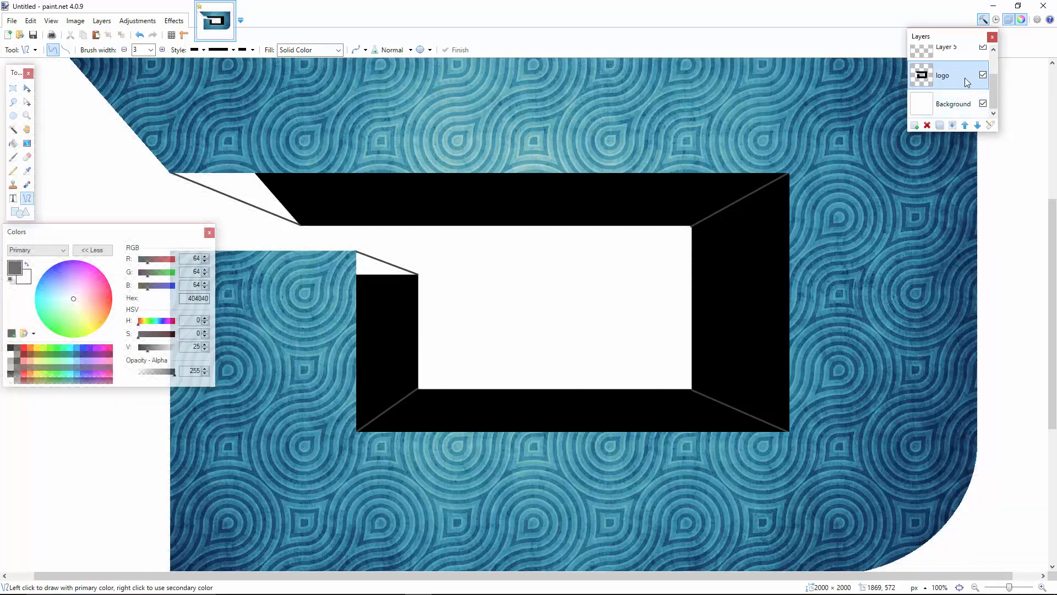
pyautogui.click(928, 126)
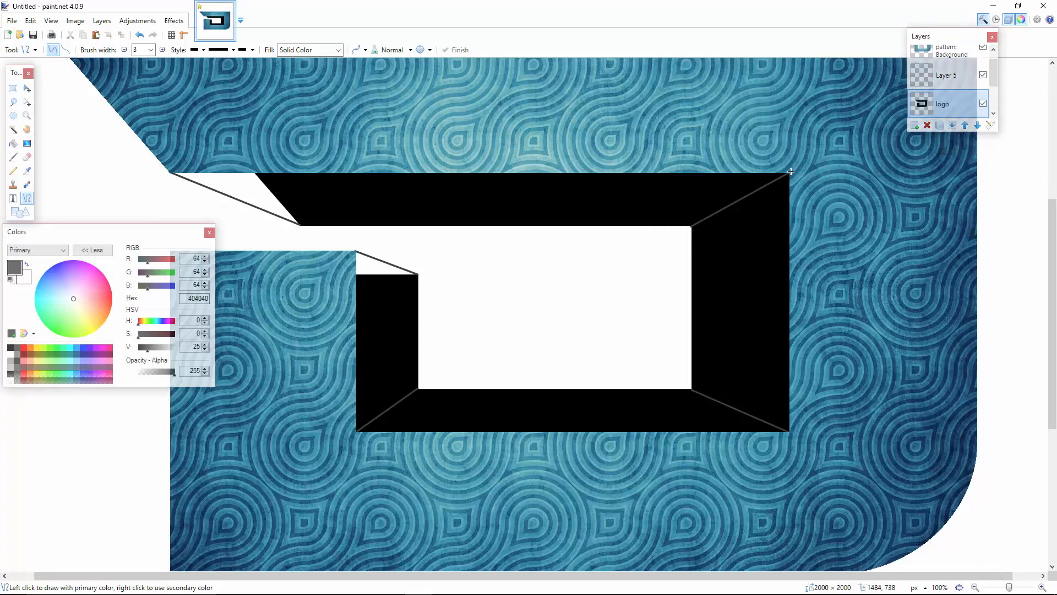
# Redraw the five diagonal corner lines on the empty layer above the logo and delete the shrunken logo layer.
pyautogui.moveTo(791, 172); pyautogui.dragTo(690, 227)
pyautogui.moveTo(170, 173); pyautogui.dragTo(301, 226)
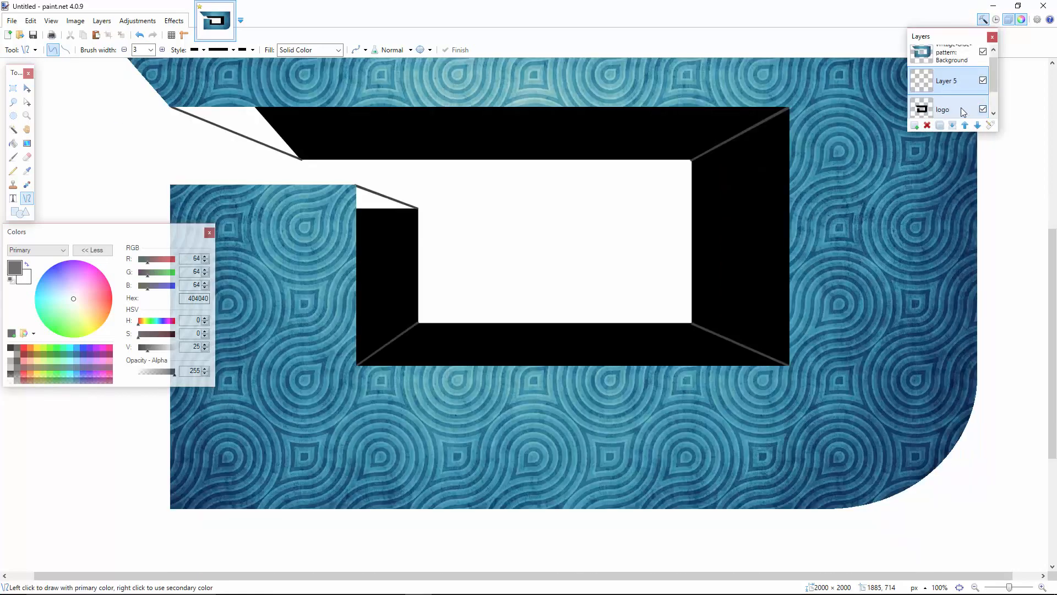
pyautogui.click(948, 112)
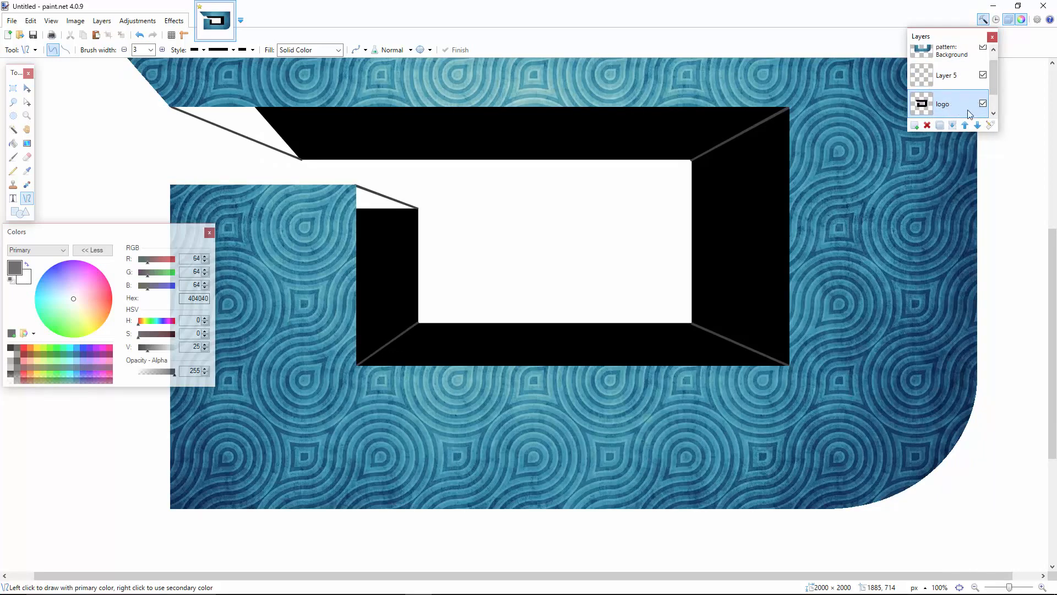
pyautogui.click(930, 123)
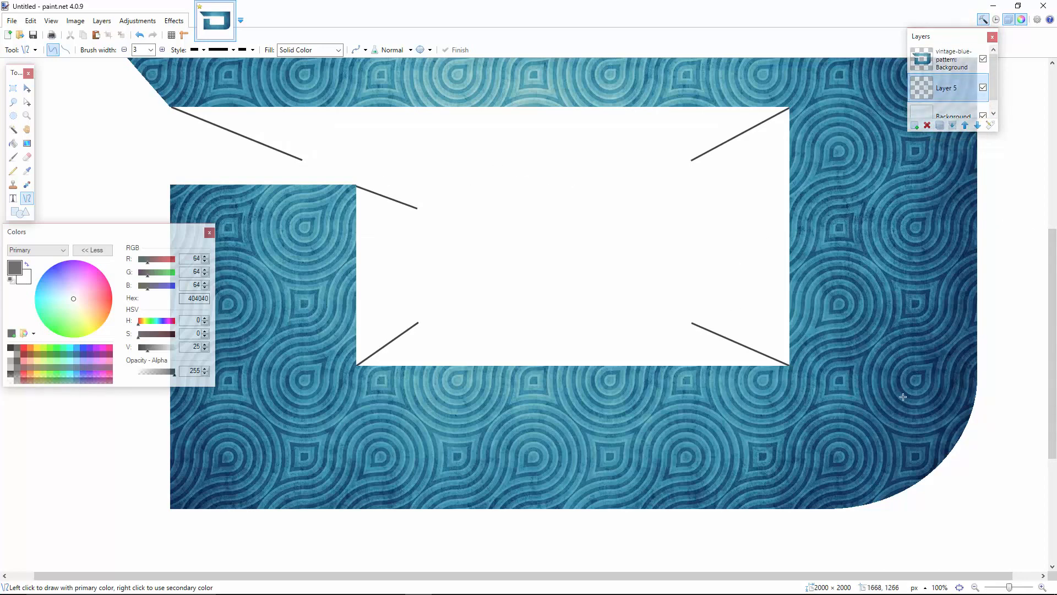
# Draw a vertical line joining the inner ends of the two diagonals on the letter's right side.
pyautogui.click(1043, 587)
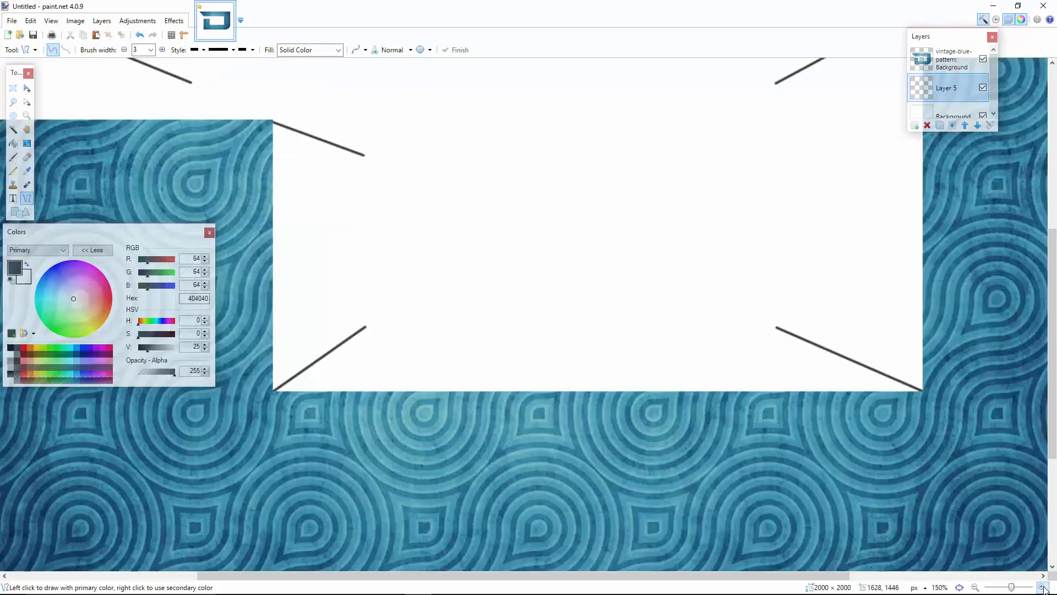
pyautogui.click(1042, 587)
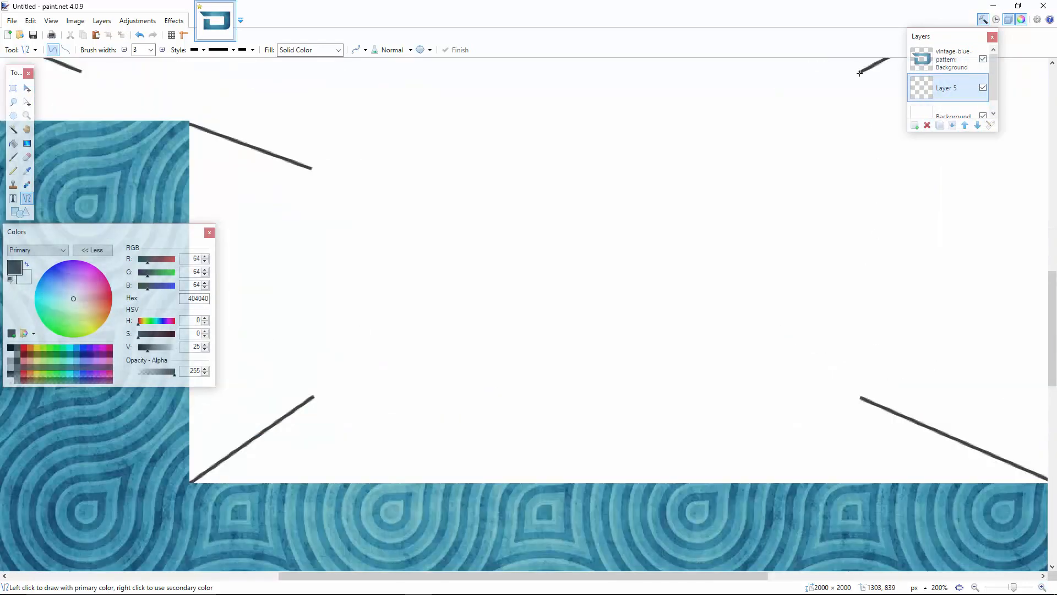
pyautogui.moveTo(860, 73); pyautogui.dragTo(860, 396)
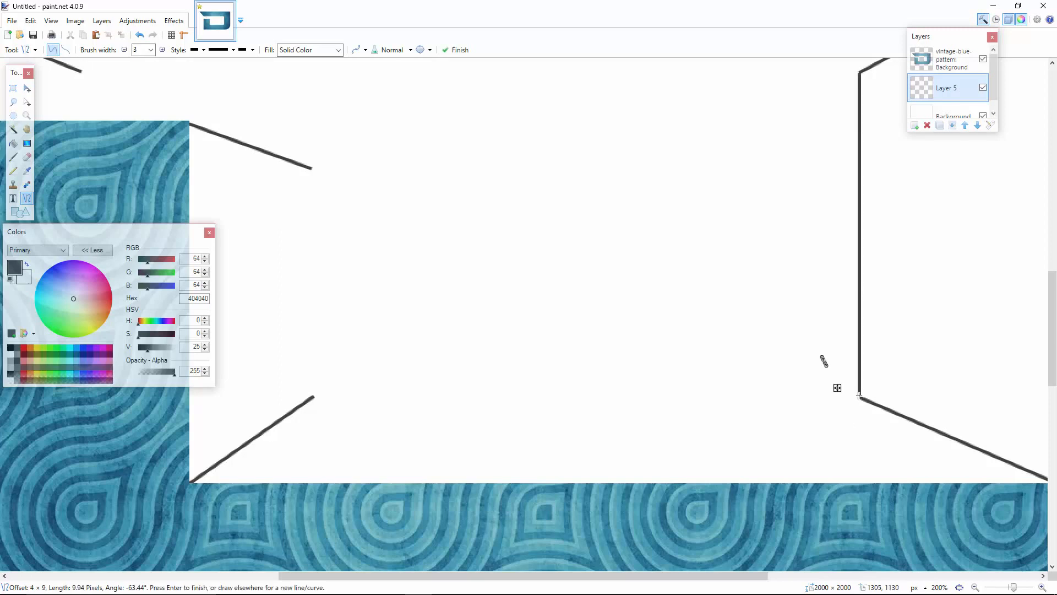
# Undo the stray short line, and draw the bottom and left inner edges joining the inner ends of the diagonals.
pyautogui.click(140, 35)
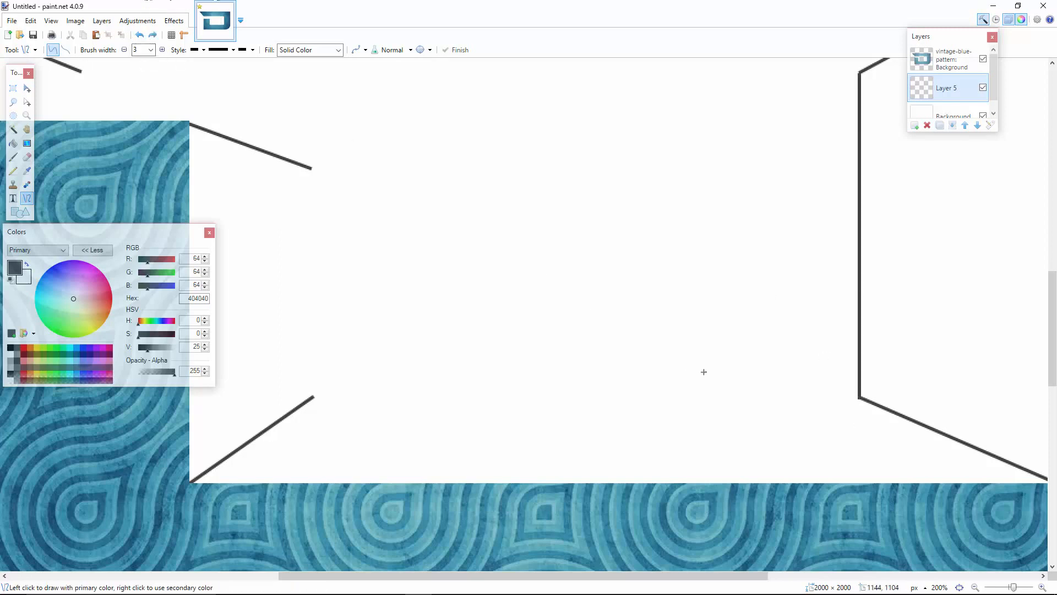
pyautogui.moveTo(860, 397)
pyautogui.mouseDown()
pyautogui.moveTo(330, 372)
pyautogui.moveTo(313, 397)
pyautogui.moveTo(311, 168)
pyautogui.mouseUp()
pyautogui.press('Return')
pyautogui.press('Return')
# Draw the top inner edge as a horizontal line joining the inner ends of the two upper diagonals.
pyautogui.scroll(3, 296, 254)
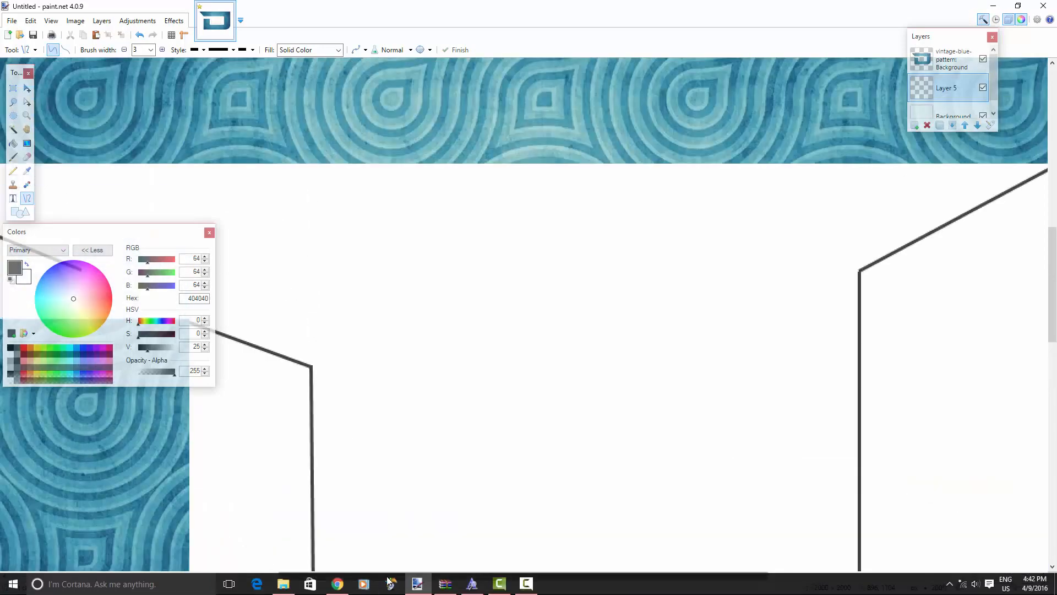
pyautogui.moveTo(385, 582); pyautogui.dragTo(322, 578)
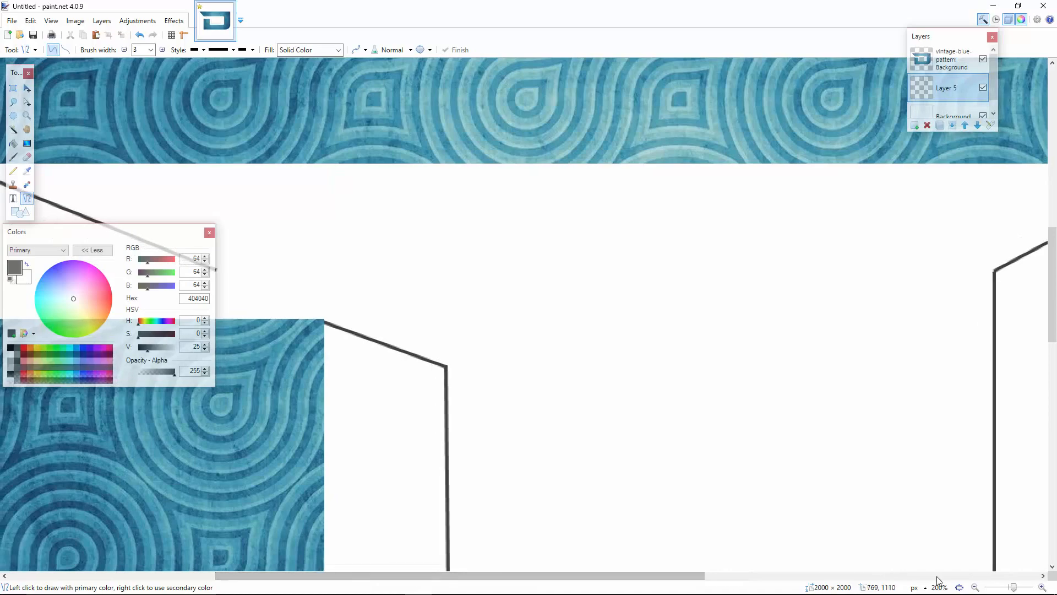
pyautogui.click(975, 587)
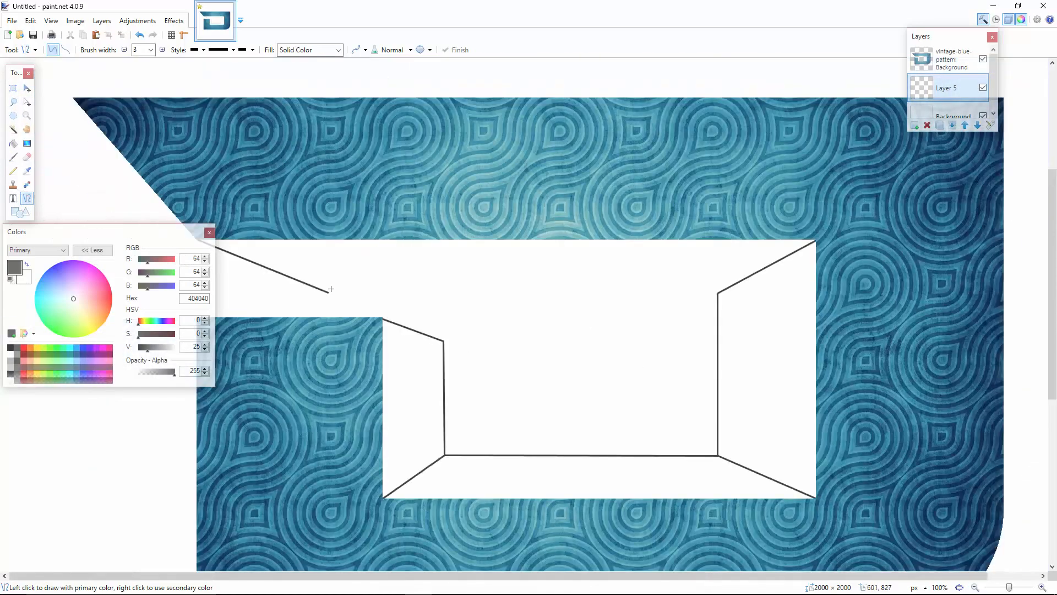
pyautogui.moveTo(329, 293); pyautogui.dragTo(718, 294)
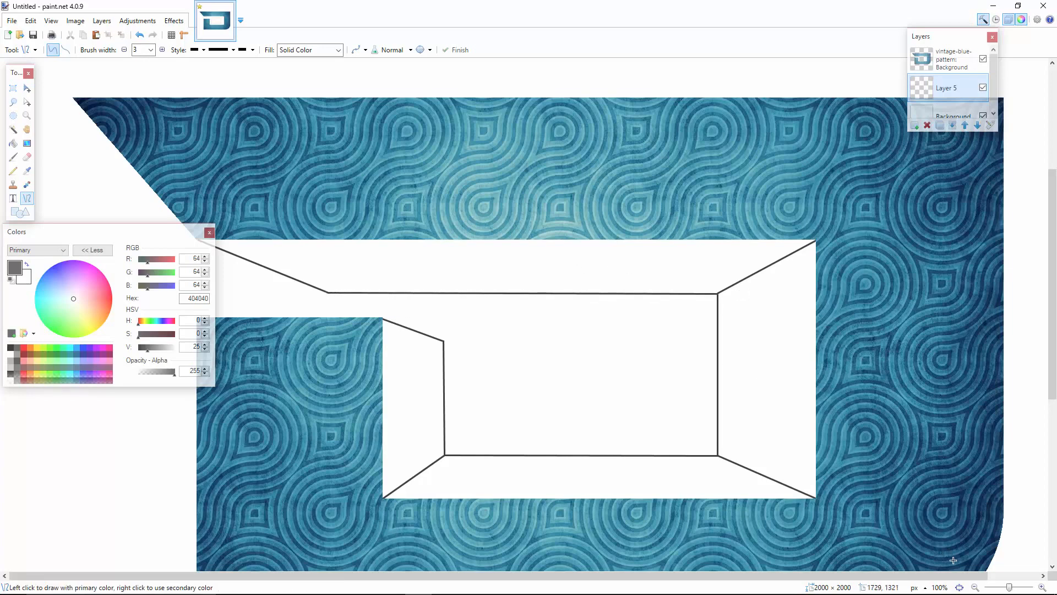
pyautogui.click(976, 587)
pyautogui.click(975, 587)
pyautogui.click(976, 587)
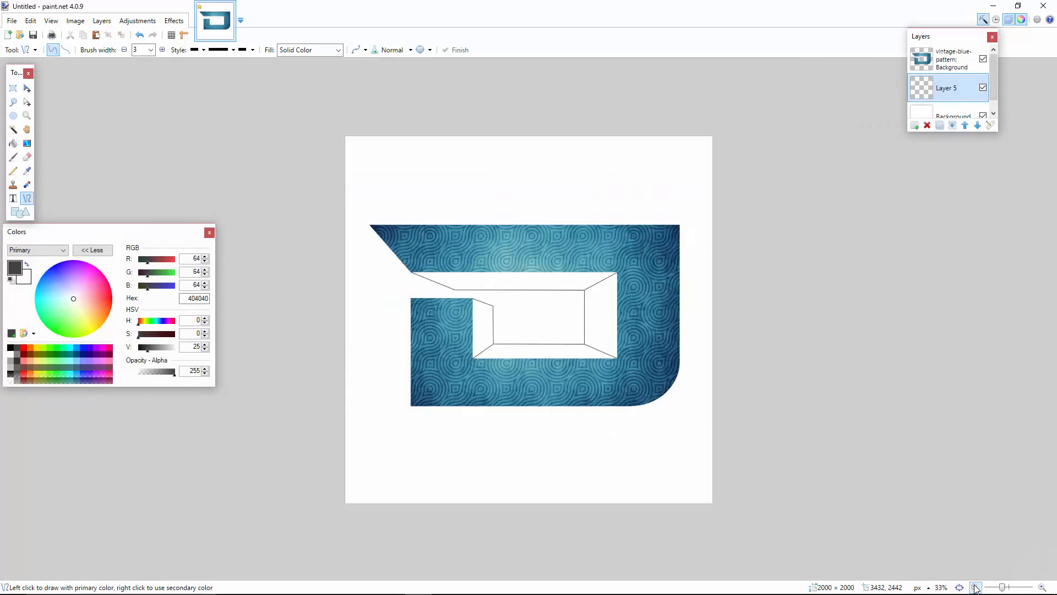
pyautogui.click(1043, 587)
pyautogui.click(1042, 587)
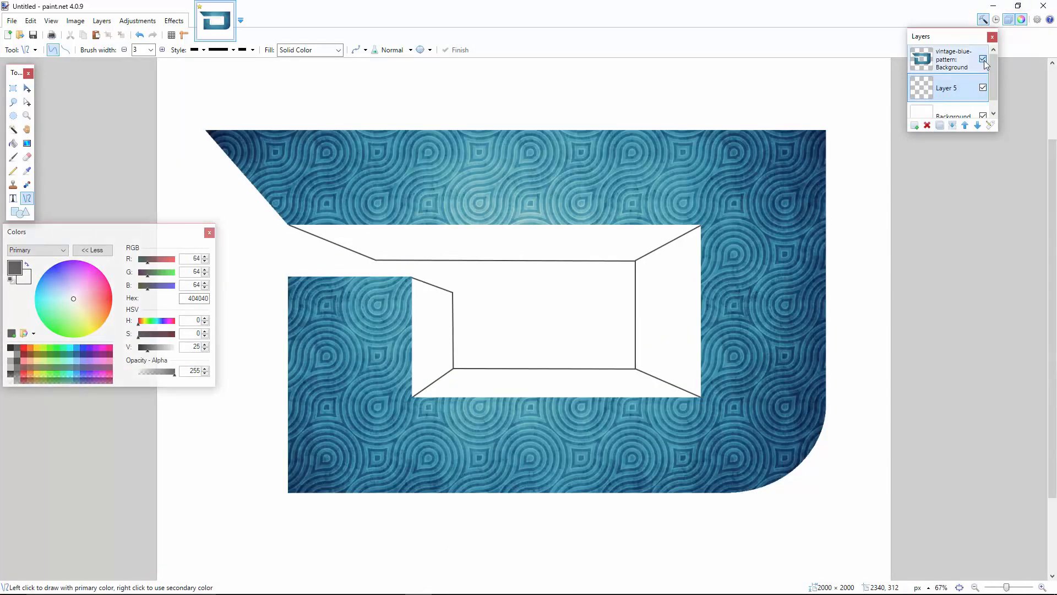
# Hide the blue pattern layer and join the diagonals' outer ends on Layer 5 with left, right and top edge lines.
pyautogui.click(983, 60)
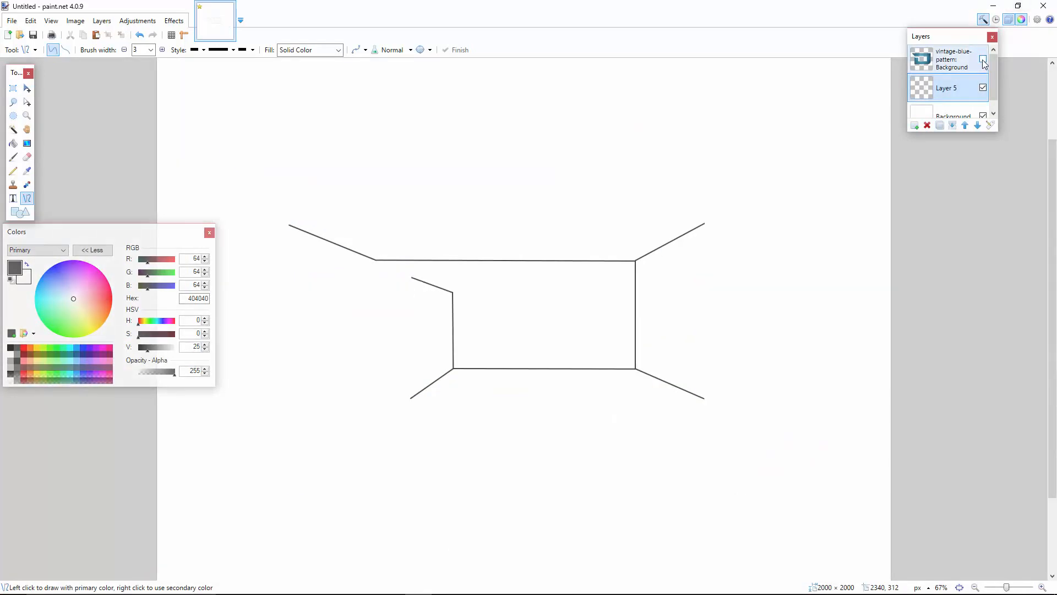
pyautogui.click(1043, 587)
pyautogui.click(1042, 587)
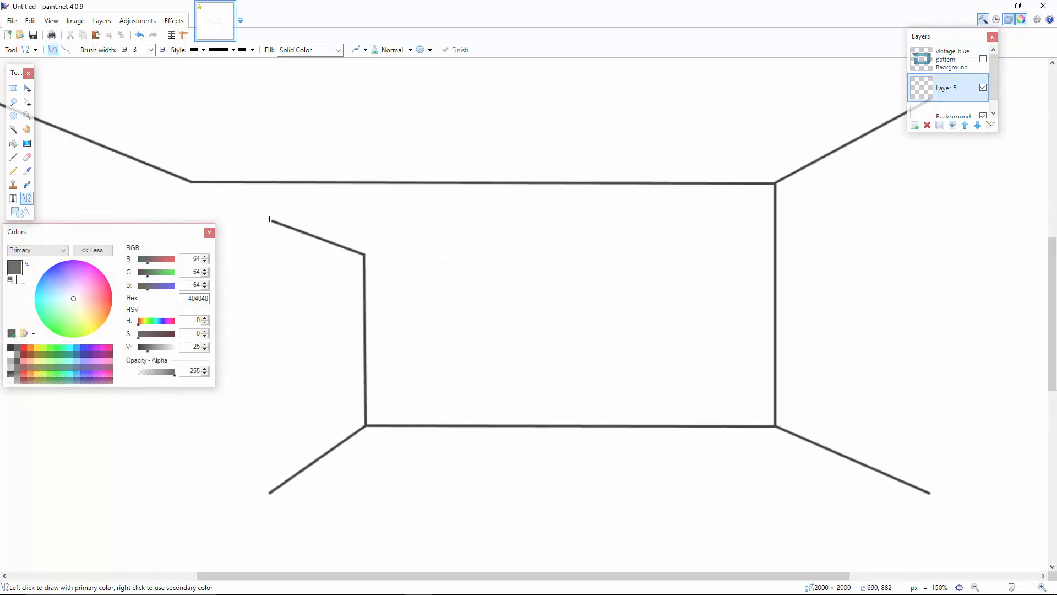
pyautogui.moveTo(272, 220); pyautogui.dragTo(268, 493)
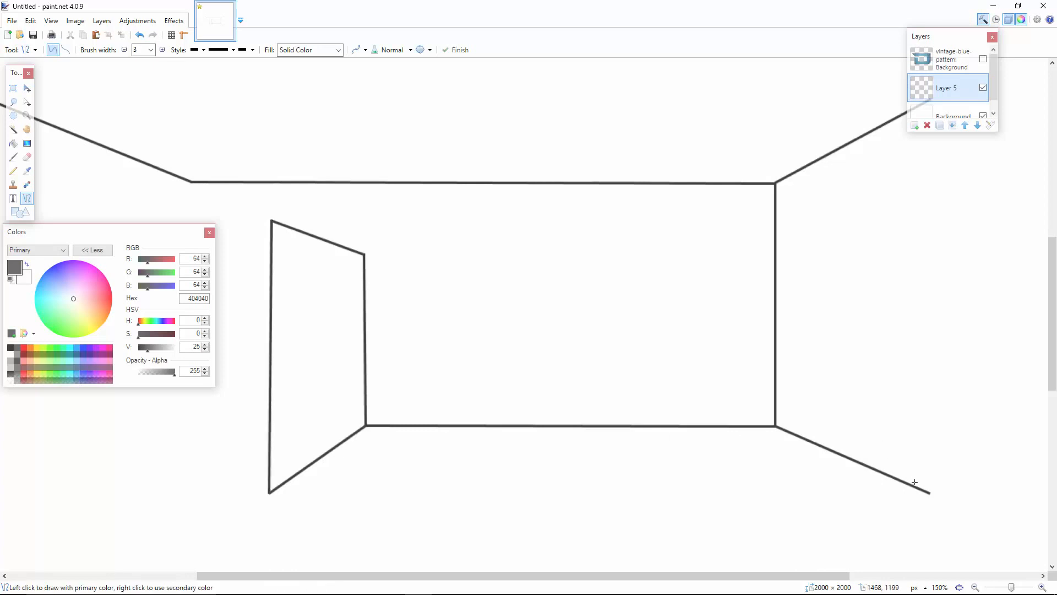
pyautogui.moveTo(930, 492)
pyautogui.mouseDown()
pyautogui.moveTo(958, 157)
pyautogui.moveTo(943, 96)
pyautogui.moveTo(930, 97)
pyautogui.mouseUp()
pyautogui.scroll(2, 830, 193)
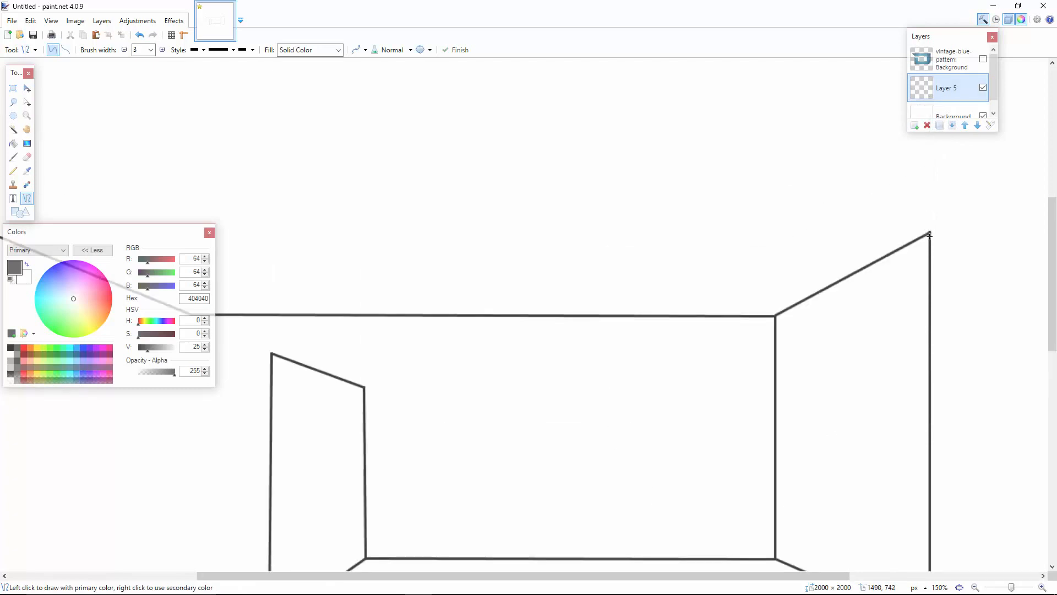
pyautogui.moveTo(930, 232); pyautogui.dragTo(259, 235)
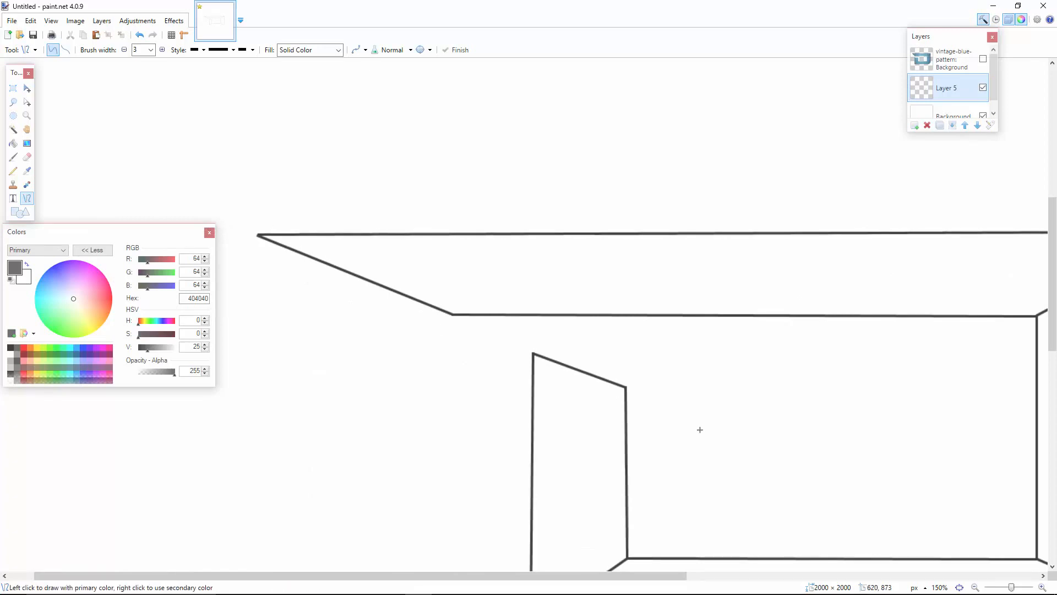
# Draw the bottom outer edge about 800 pixels long between the lower diagonals' outer ends, and show the blue pattern layer again.
pyautogui.click(975, 588)
pyautogui.click(976, 588)
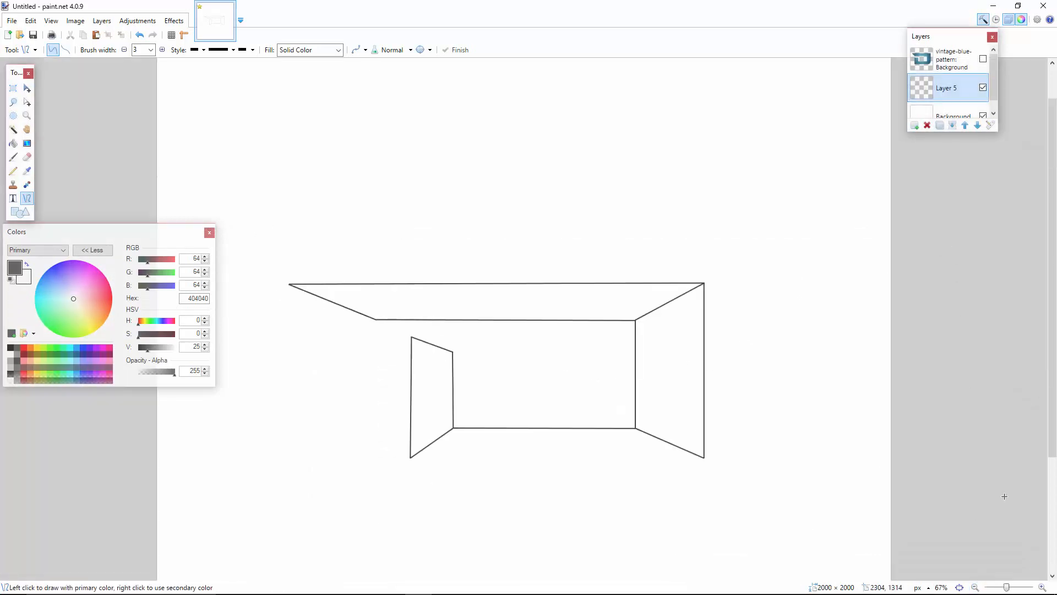
pyautogui.click(1042, 587)
pyautogui.click(1042, 587)
pyautogui.click(1042, 587)
pyautogui.scroll(-5, 850, 431)
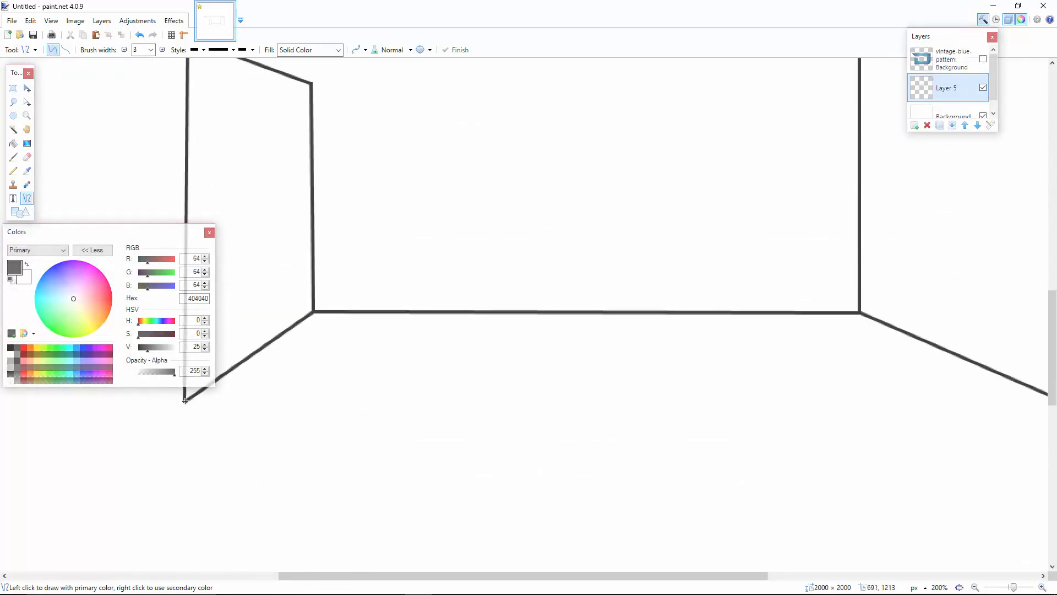
pyautogui.moveTo(185, 400); pyautogui.dragTo(710, 402)
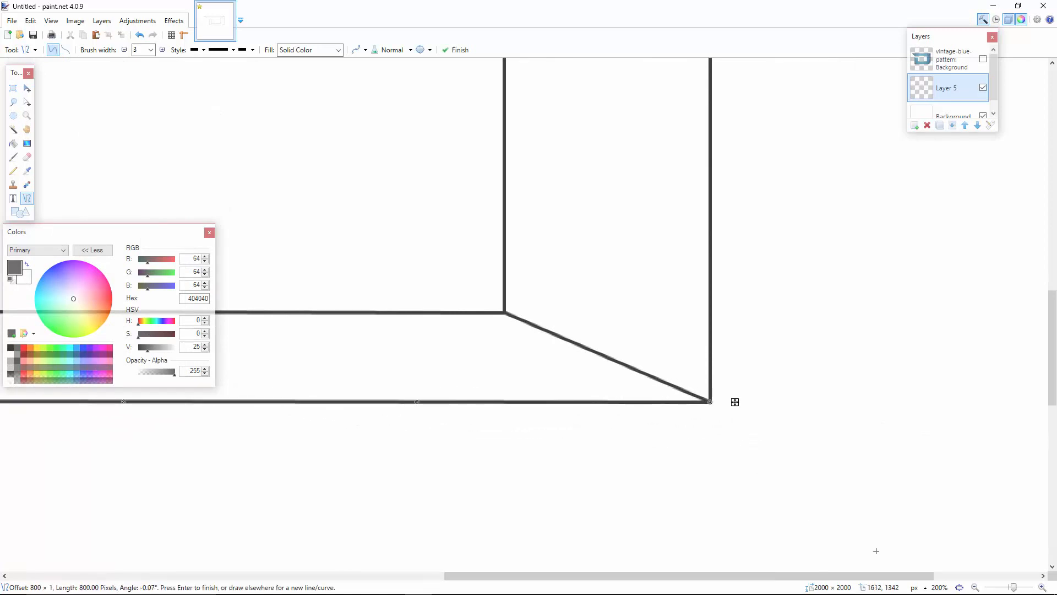
pyautogui.scroll(-6, 950, 160)
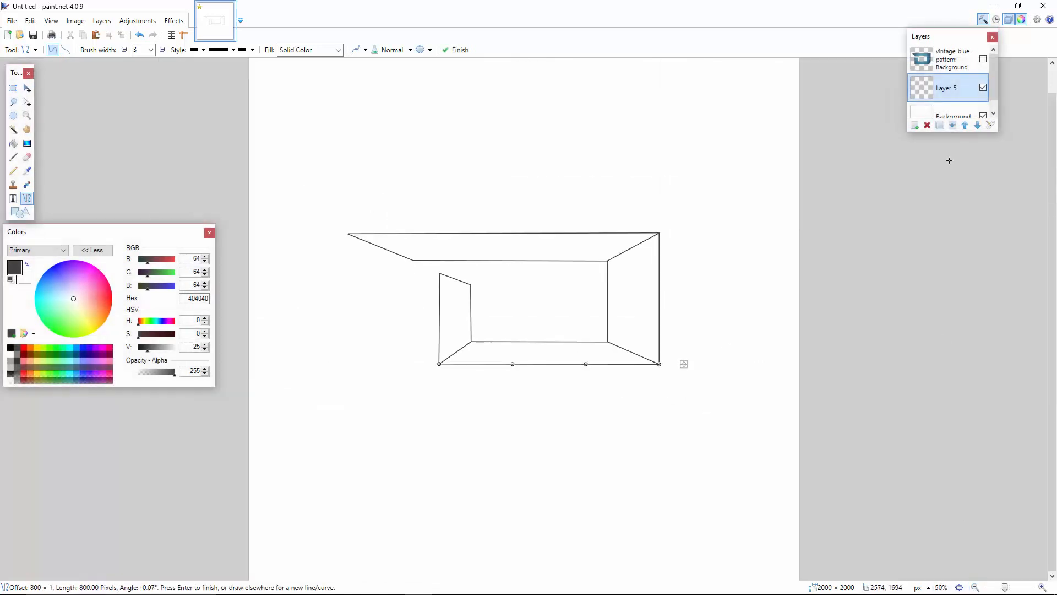
pyautogui.click(983, 61)
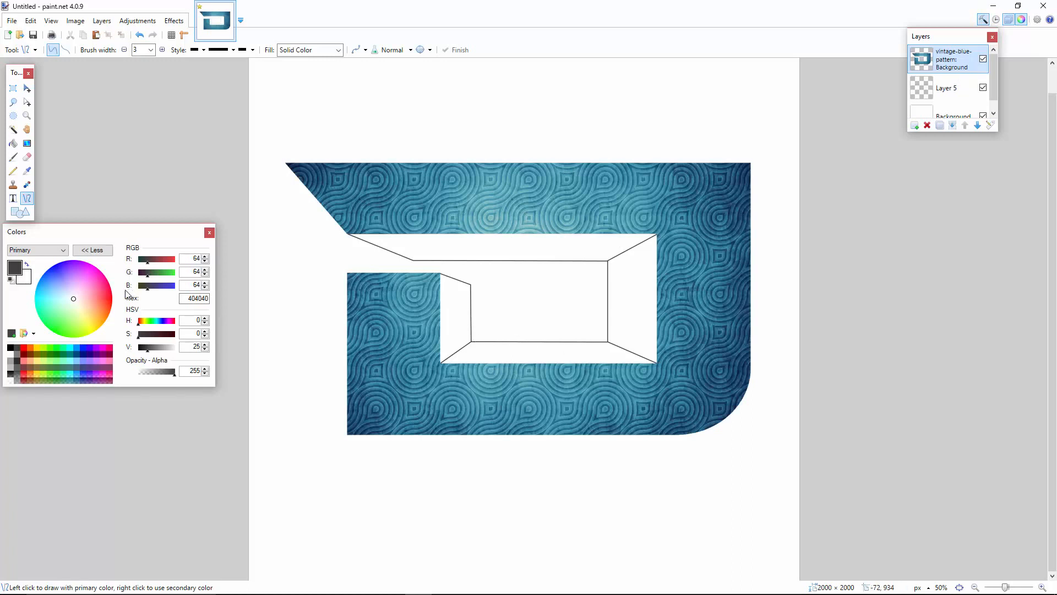
# Undo the fill made on the pattern layer and fill the top inner face on Layer 5 with dark gray 333333.
pyautogui.click(12, 143)
pyautogui.click(473, 245)
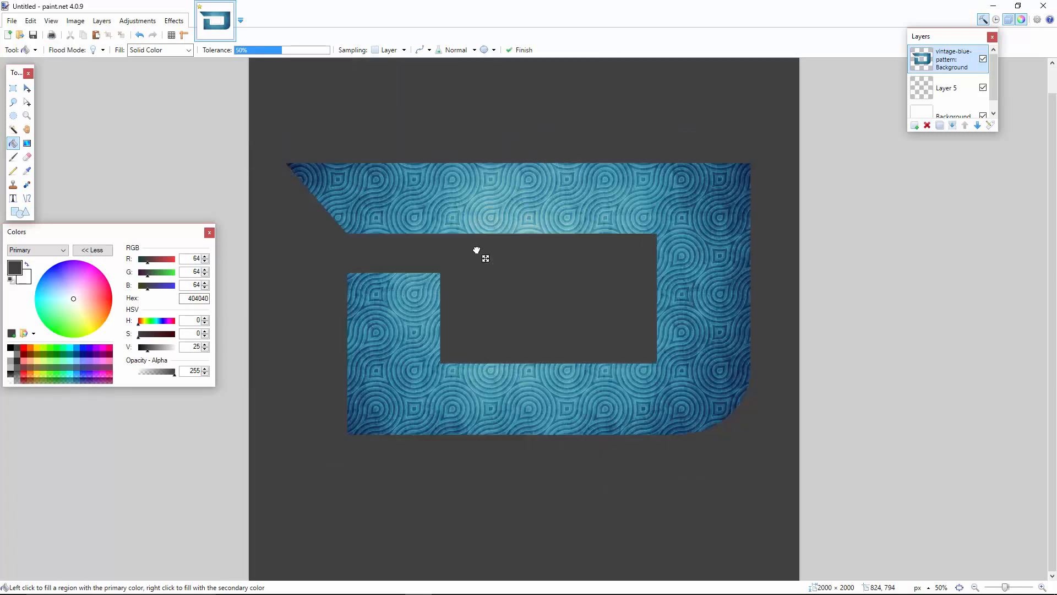
pyautogui.hotkey('ctrl', 'z')
pyautogui.hotkey('alt', 'pagedown')
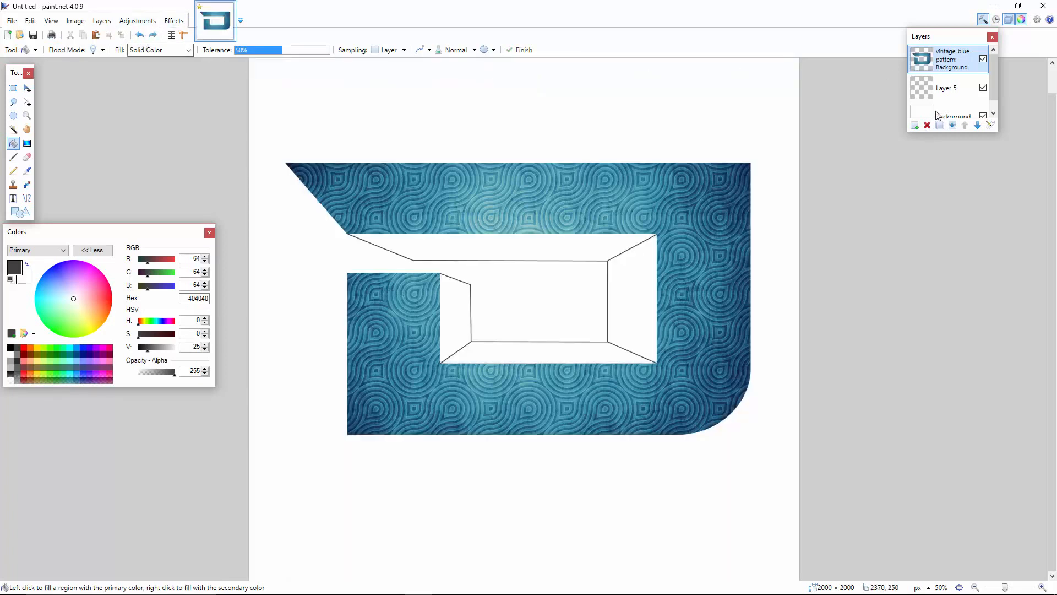
pyautogui.click(517, 250)
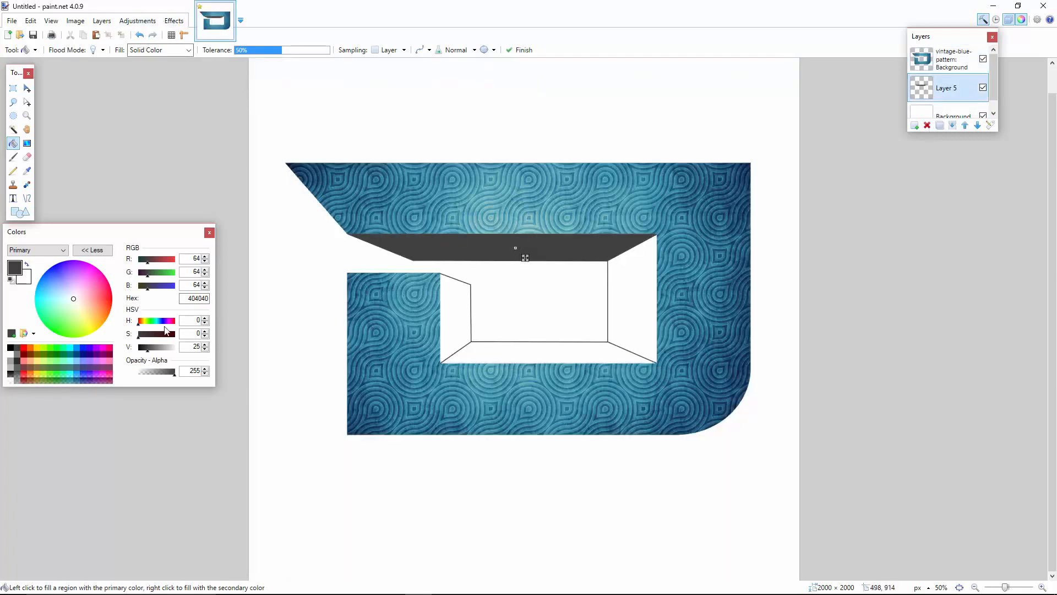
pyautogui.click(147, 348)
# Fill the right inner face with gray 494949 and the left inner face with gray 565656.
pyautogui.click(631, 285)
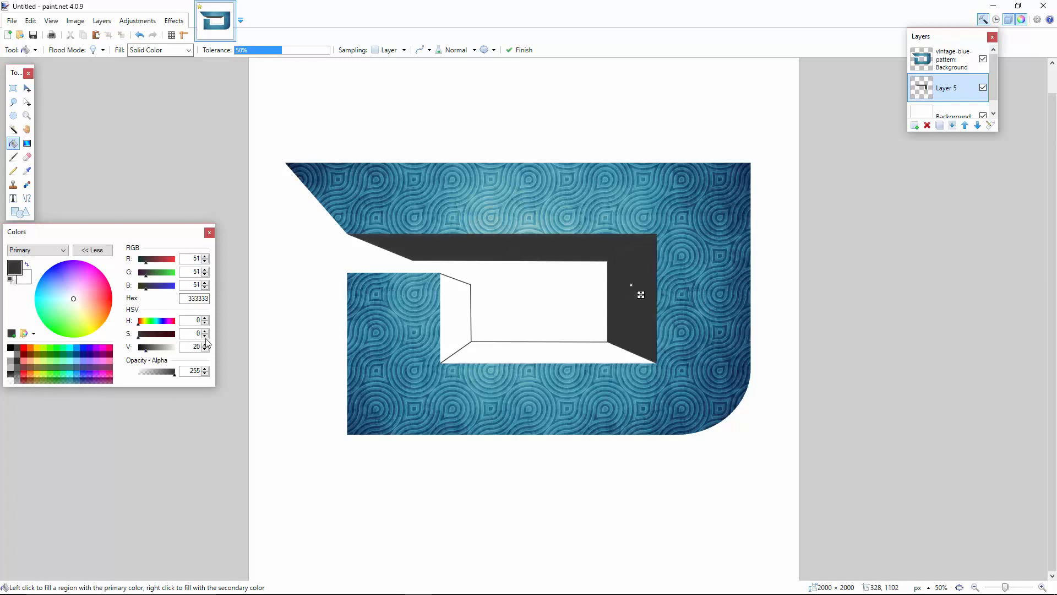
pyautogui.click(150, 348)
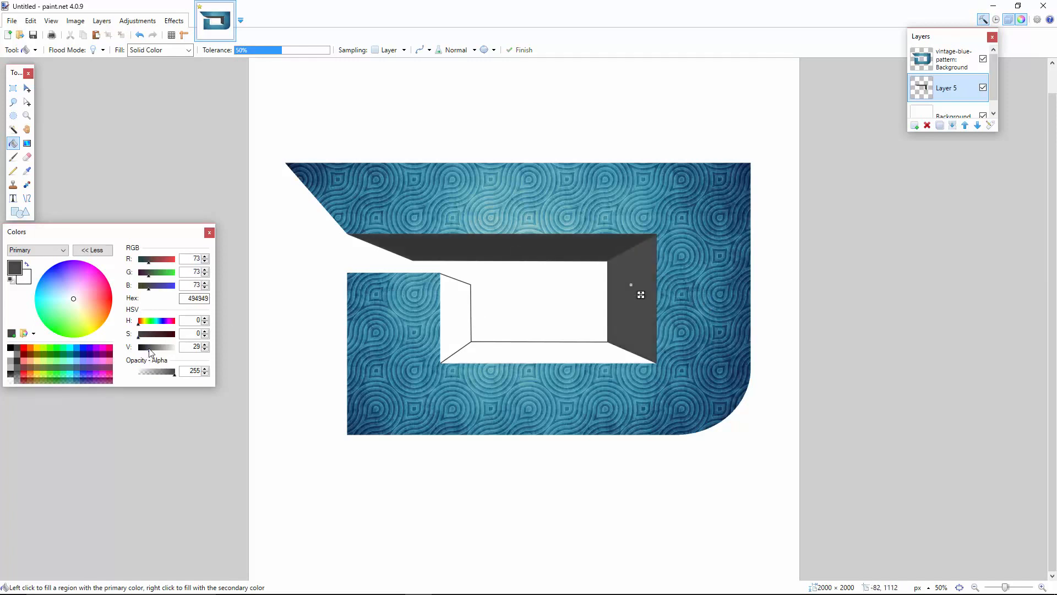
pyautogui.click(459, 323)
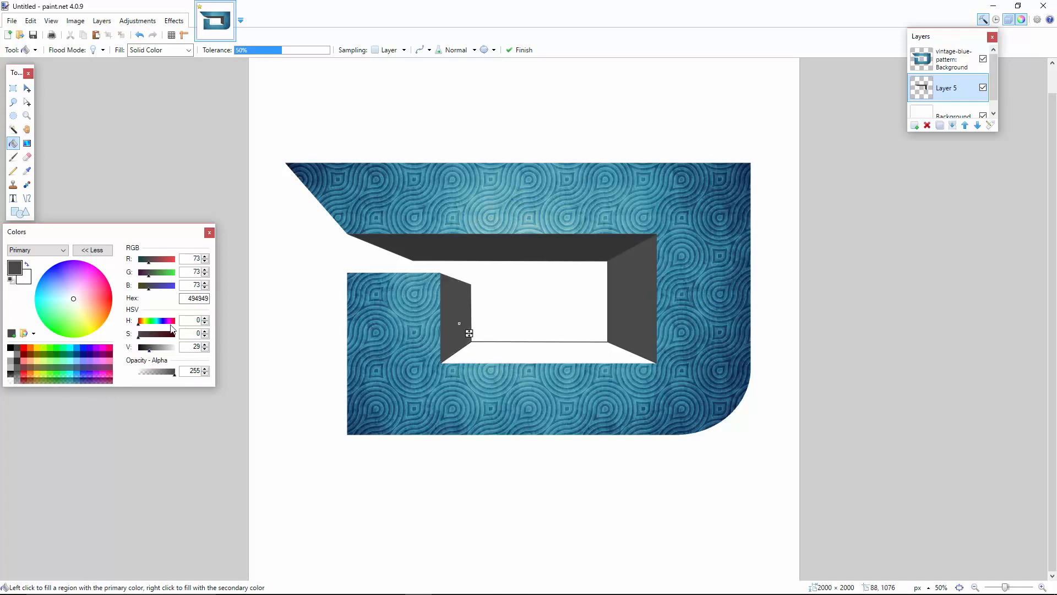
pyautogui.click(151, 348)
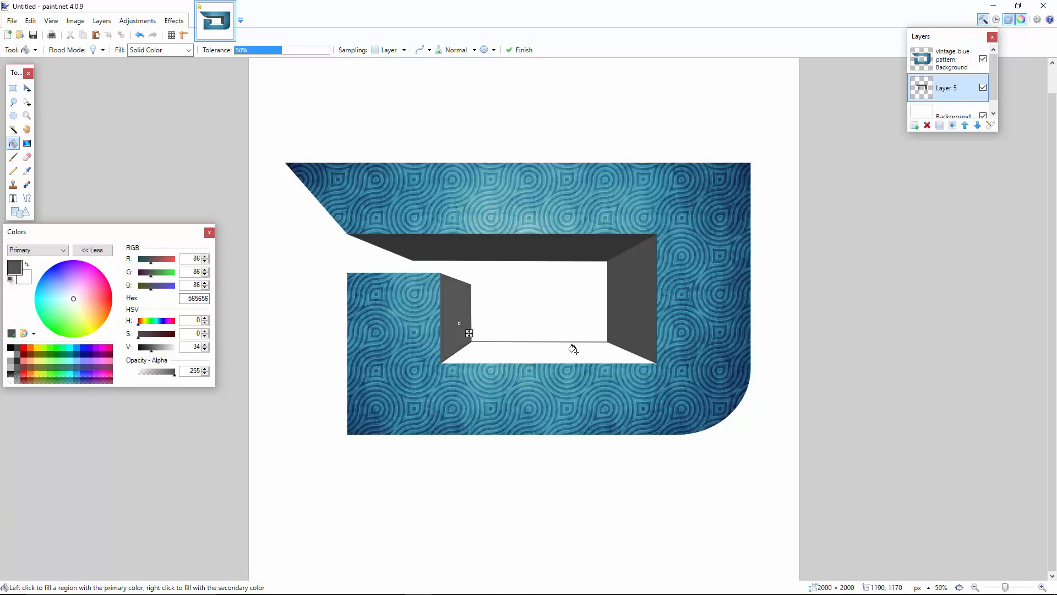
# Fill the bottom inner face with gray 707070, and clear the small rectangular selection made below the letter.
pyautogui.click(576, 351)
pyautogui.click(155, 348)
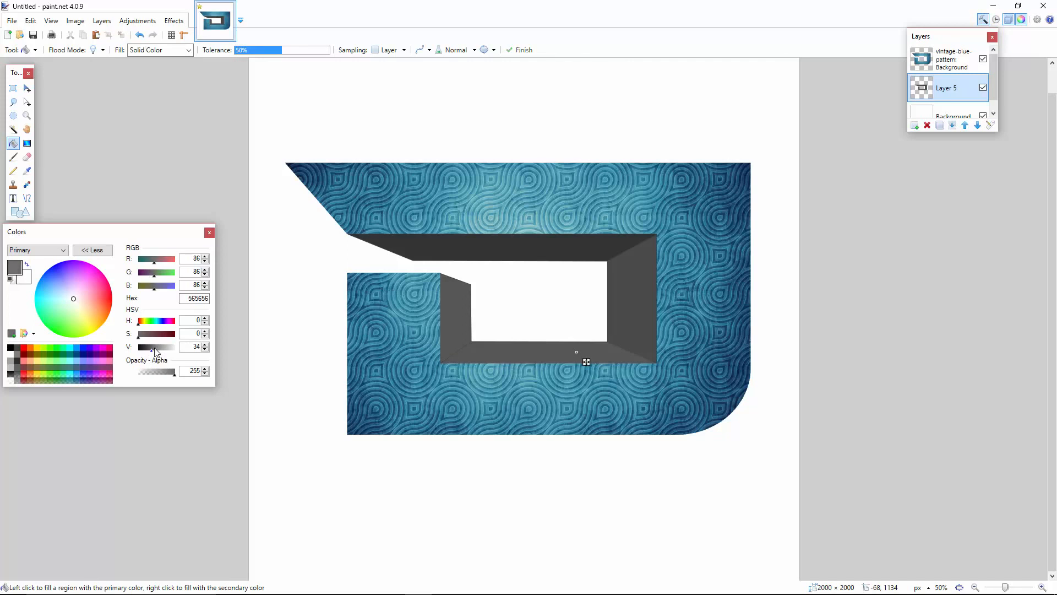
pyautogui.click(13, 88)
pyautogui.moveTo(550, 443); pyautogui.dragTo(649, 473)
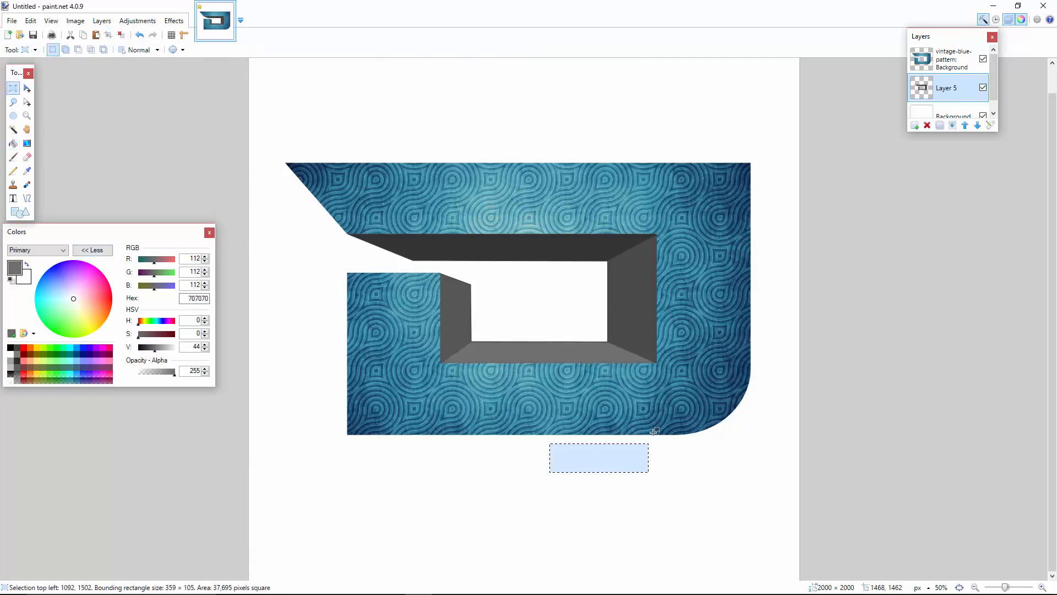
pyautogui.click(511, 460)
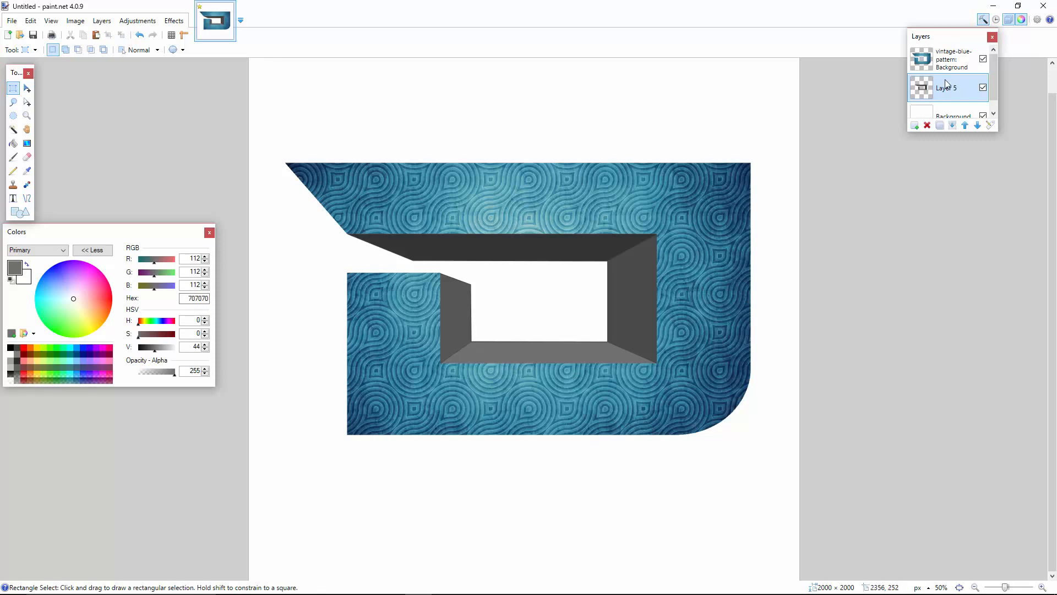
# Toggle the blue pattern layer off and on, and try merging it down into Layer 5.
pyautogui.click(983, 59)
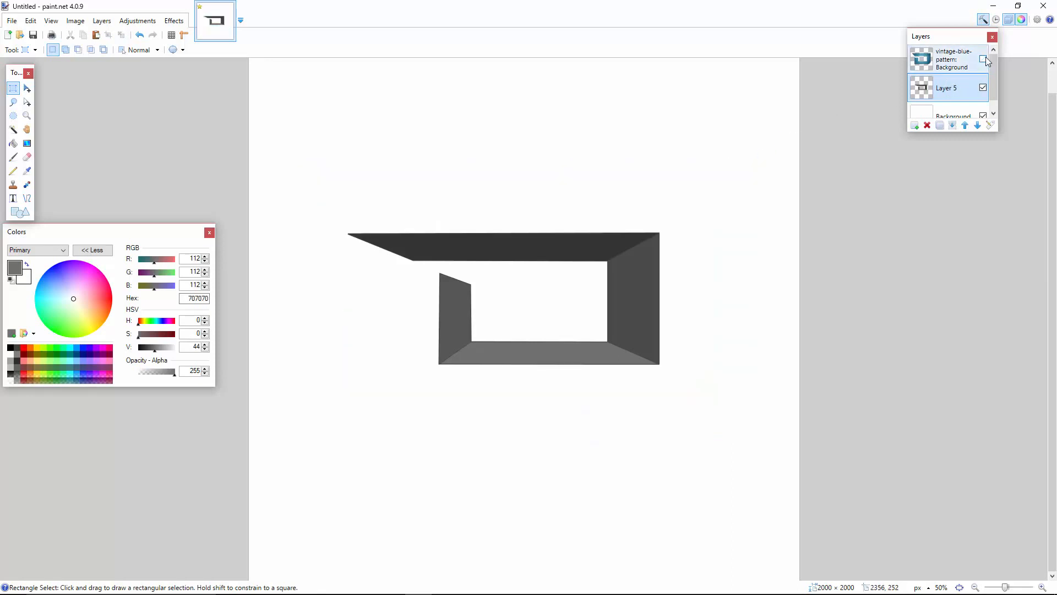
pyautogui.click(984, 59)
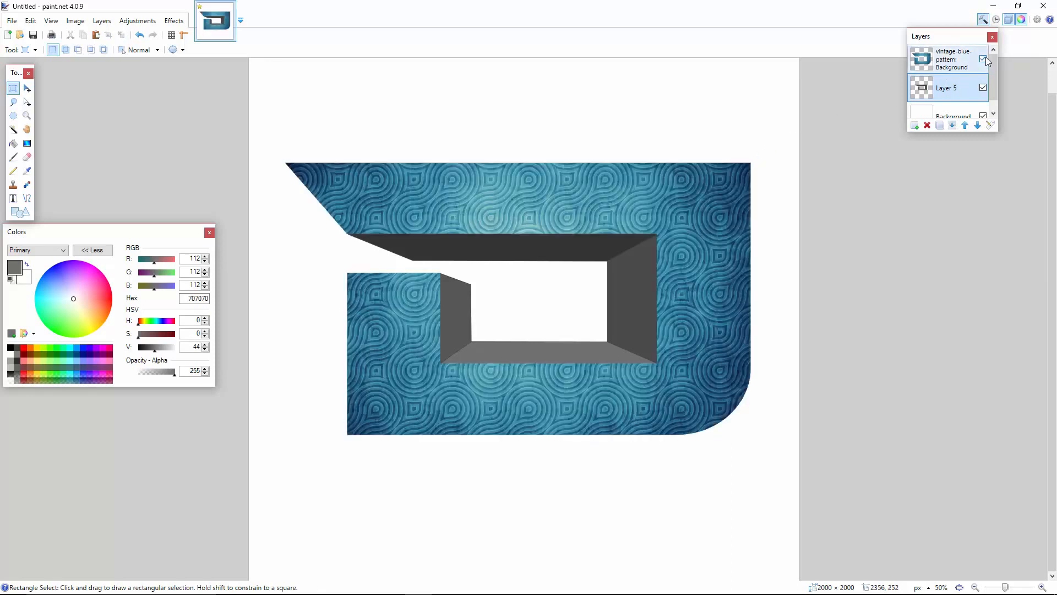
pyautogui.click(950, 126)
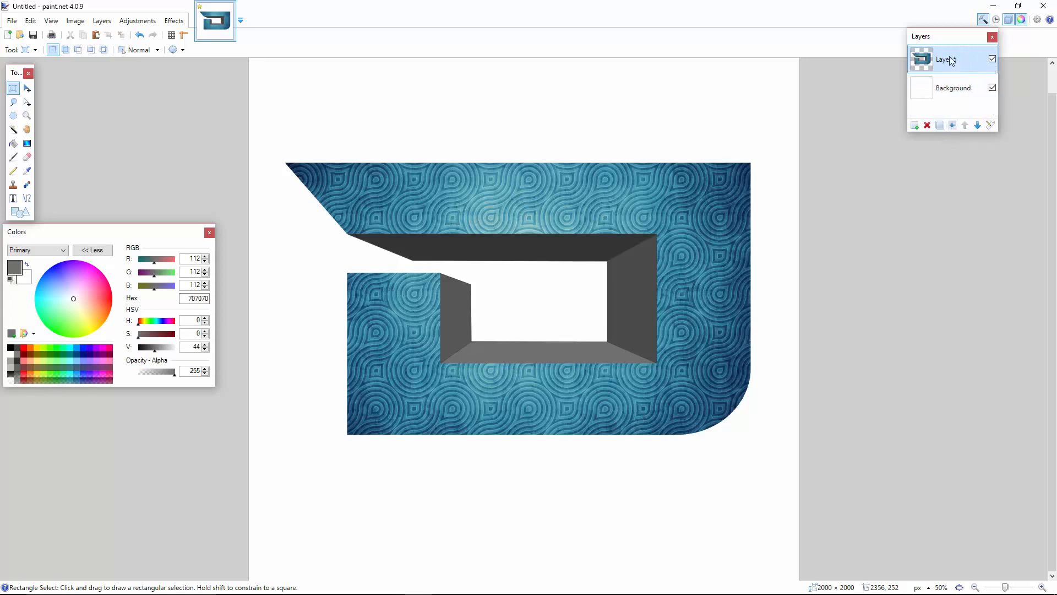
pyautogui.click(140, 36)
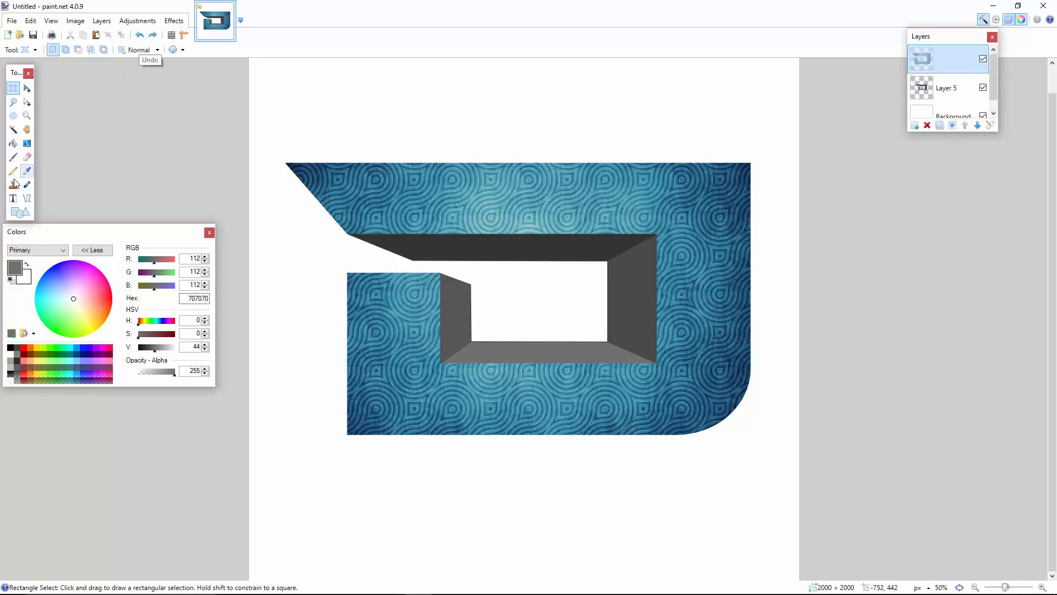
# Select the upper part of the letter on the blue pattern layer with a wide ellipse curving down across the canvas middle.
pyautogui.click(16, 115)
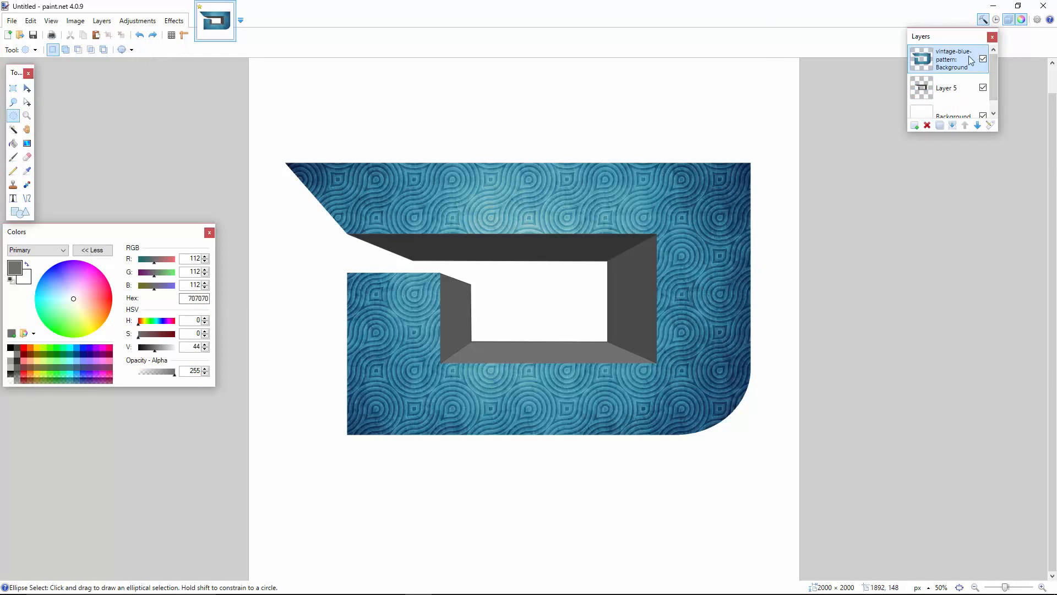
pyautogui.click(975, 587)
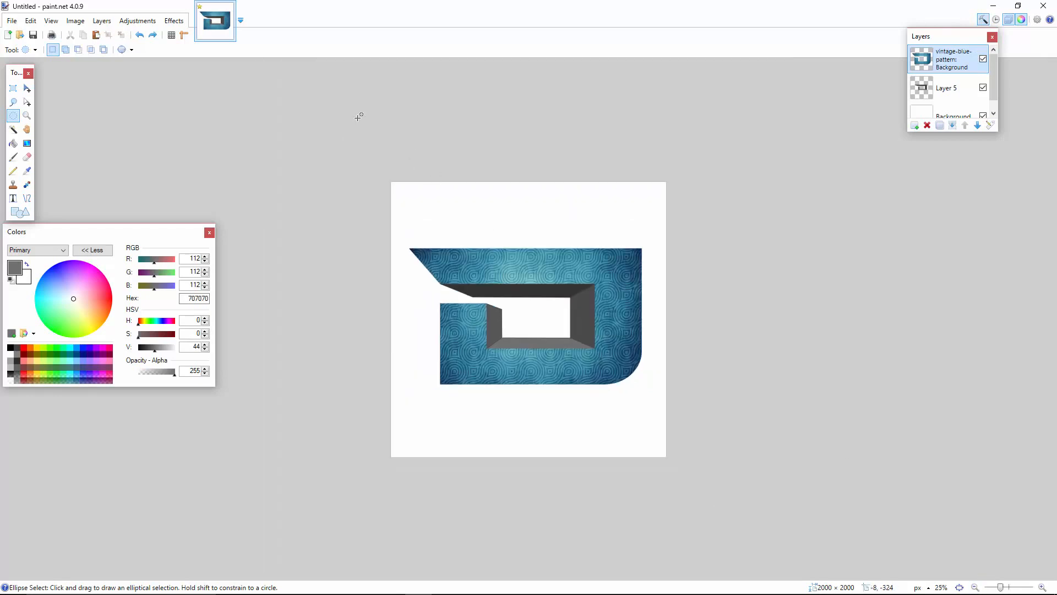
pyautogui.moveTo(359, 114); pyautogui.dragTo(713, 321)
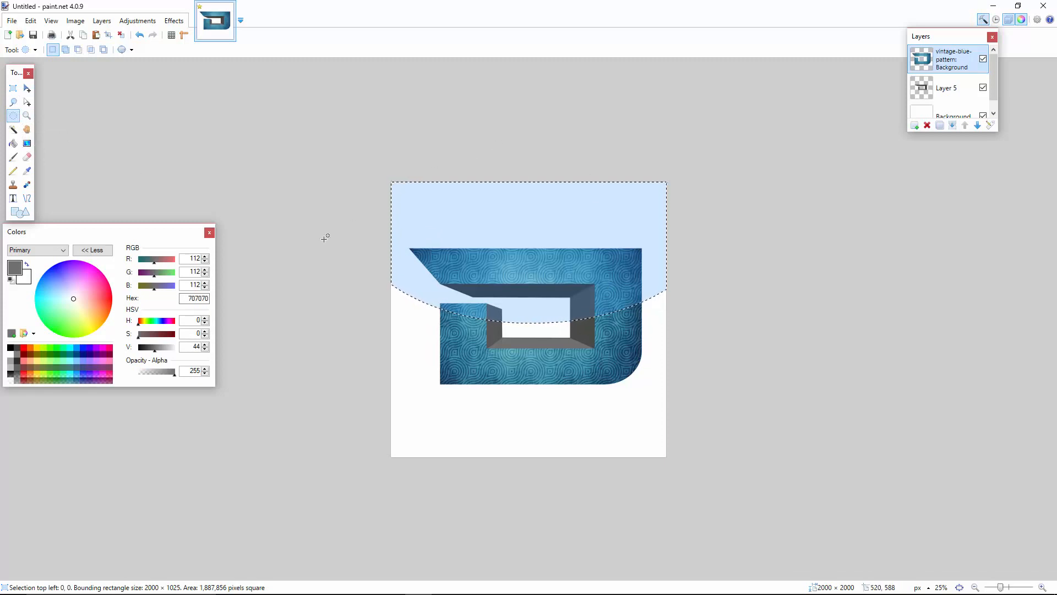
# Lighten the selected upper part with Hue / Saturation, using hue 0, saturation 100 and lightness about 24.
pyautogui.click(138, 20)
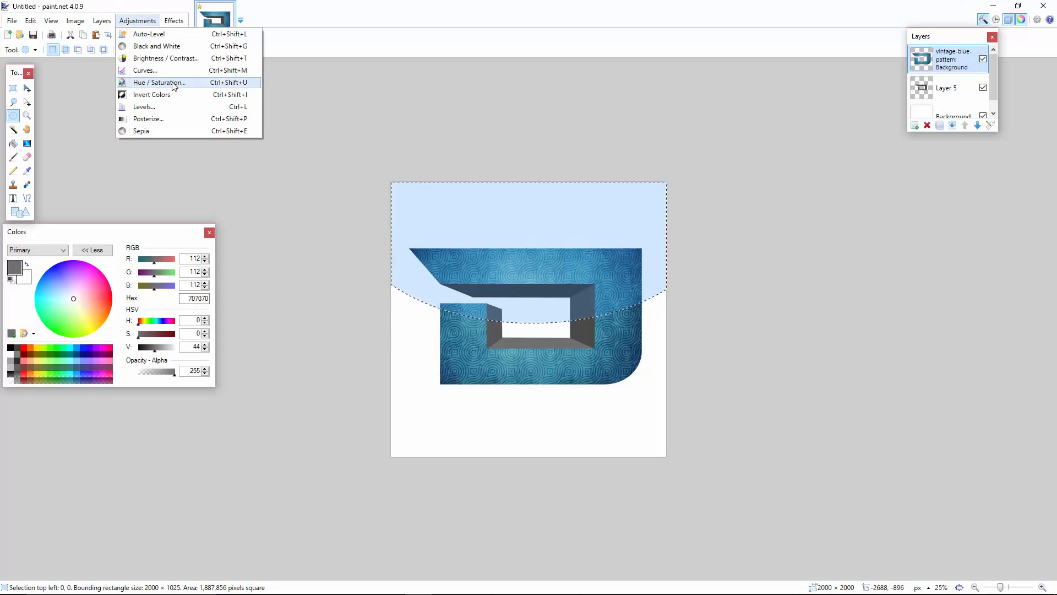
pyautogui.click(172, 83)
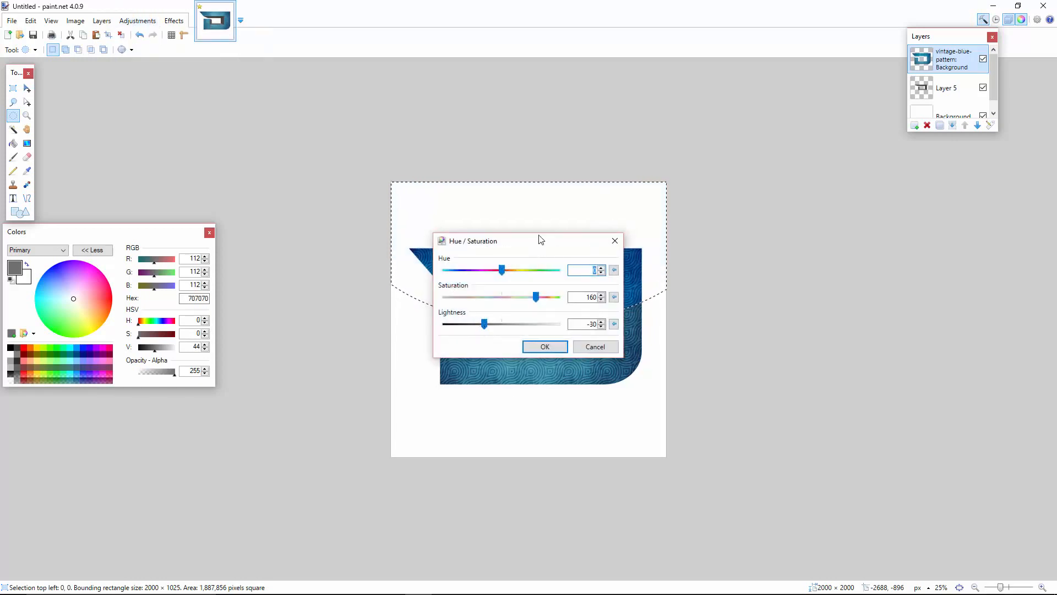
pyautogui.moveTo(541, 242); pyautogui.dragTo(917, 258)
pyautogui.click(984, 336)
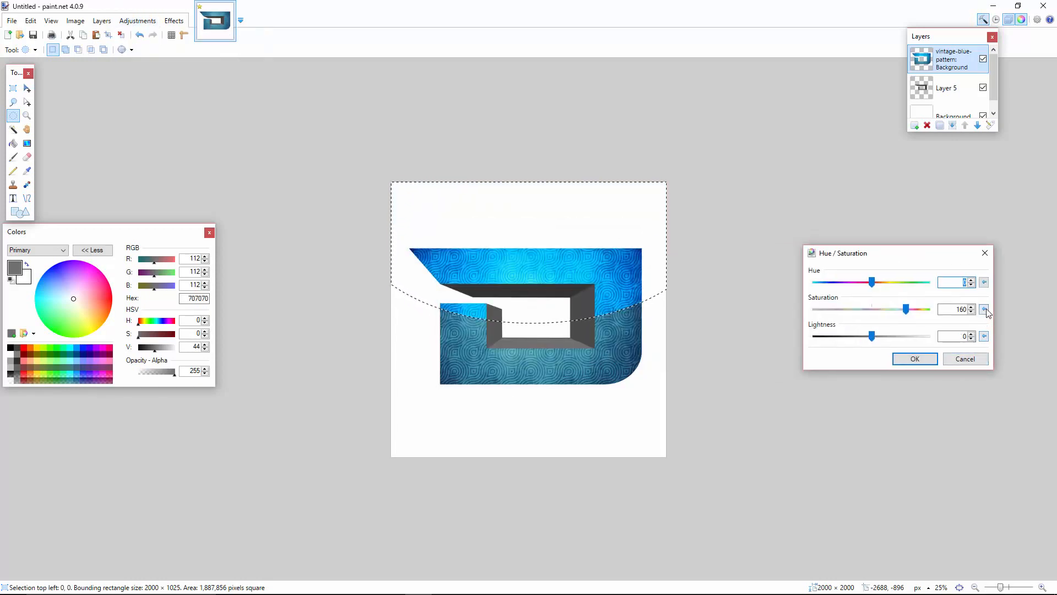
pyautogui.click(984, 309)
pyautogui.moveTo(871, 337); pyautogui.dragTo(885, 337)
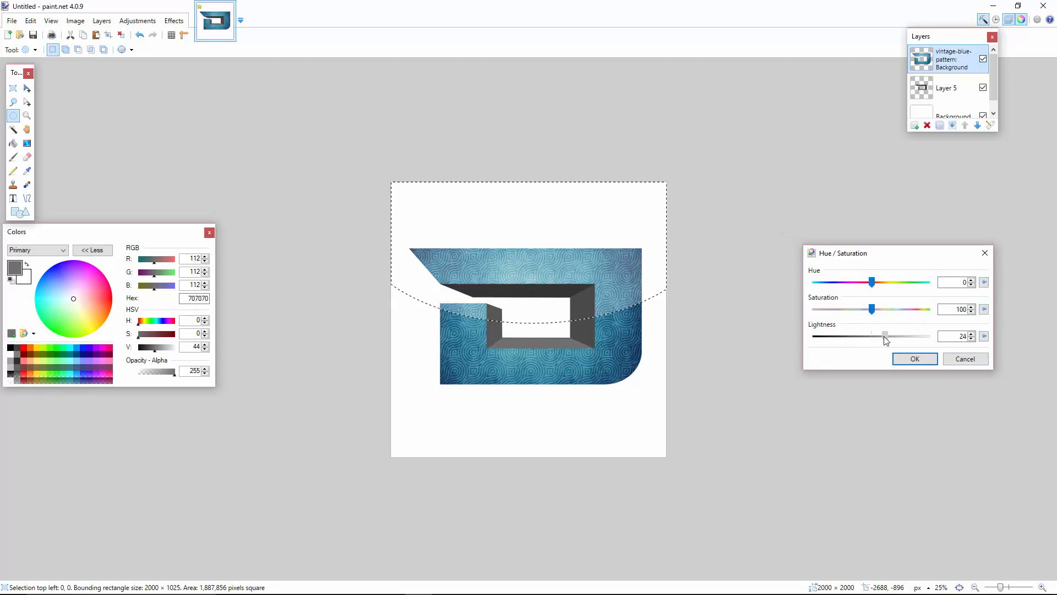
pyautogui.click(904, 359)
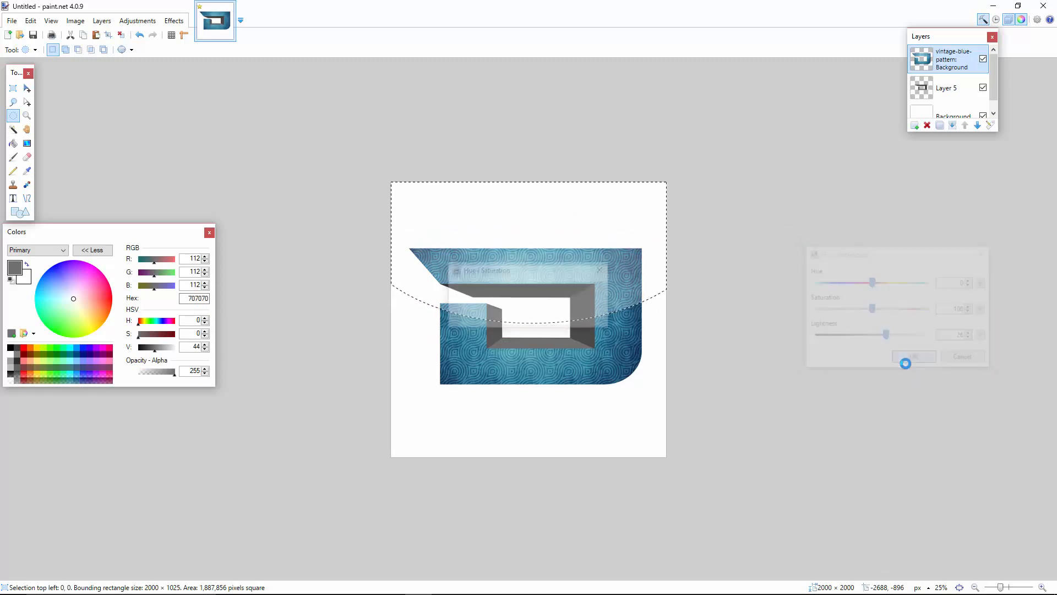
# Clear the selection, merge the blue pattern layer down into Layer 5, and toggle the merged layer off and on.
pyautogui.click(1043, 588)
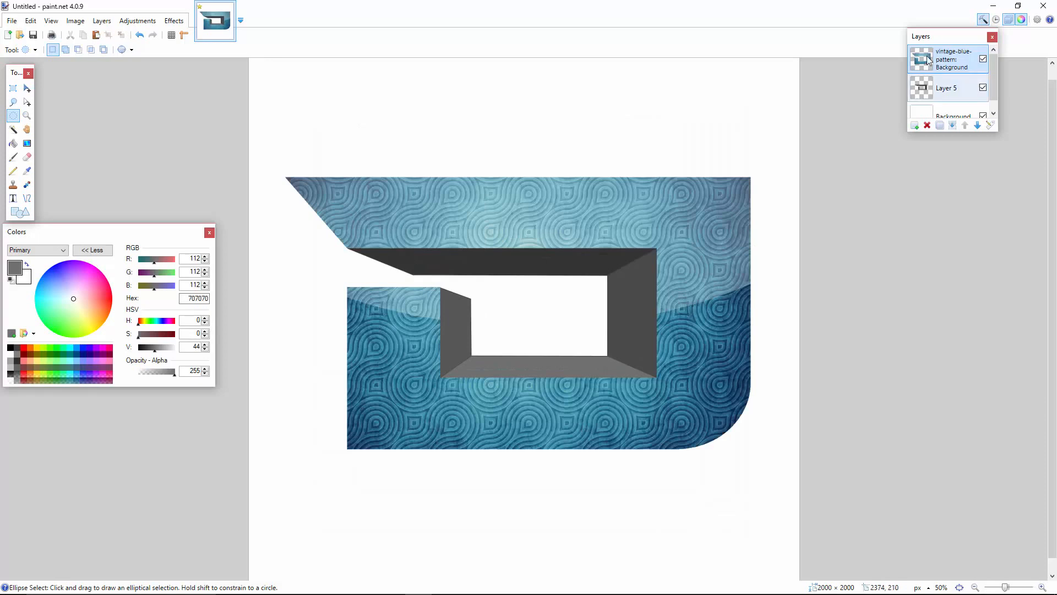
pyautogui.click(952, 126)
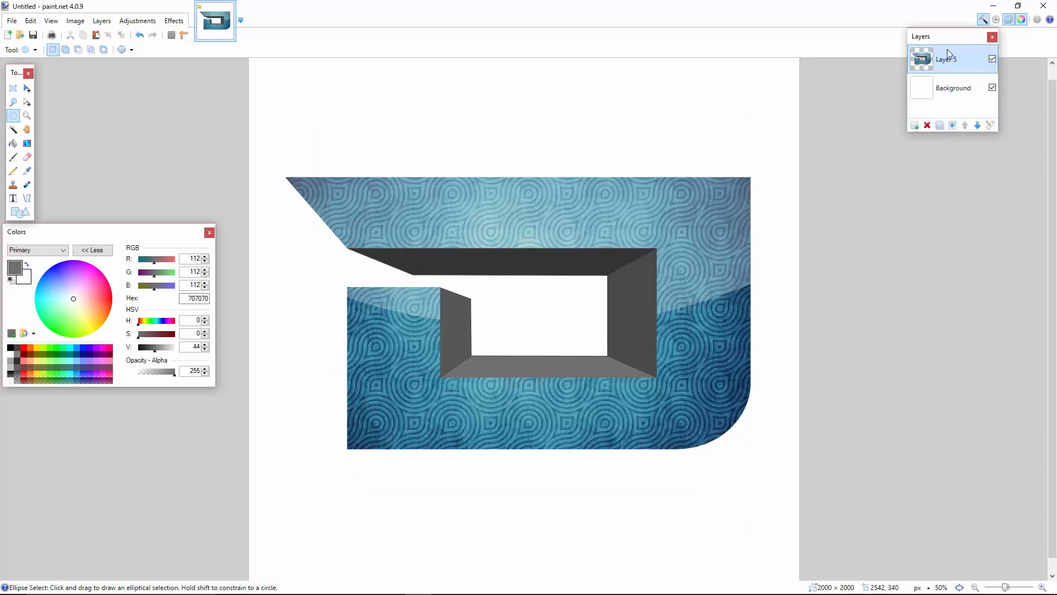
pyautogui.click(991, 60)
pyautogui.click(991, 59)
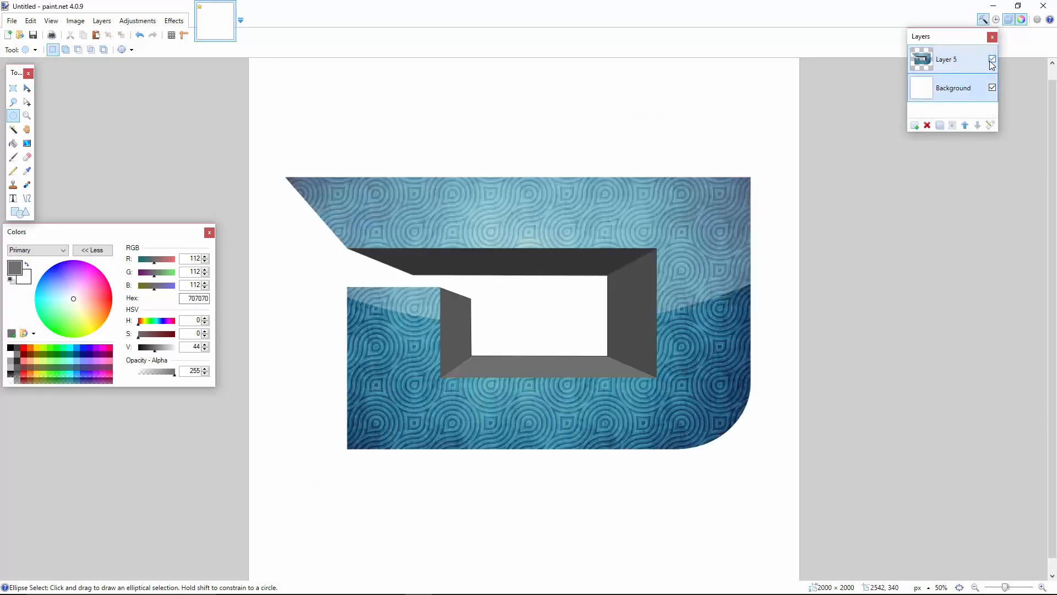
# Fill the Background layer with solid black 000000.
pyautogui.click(955, 88)
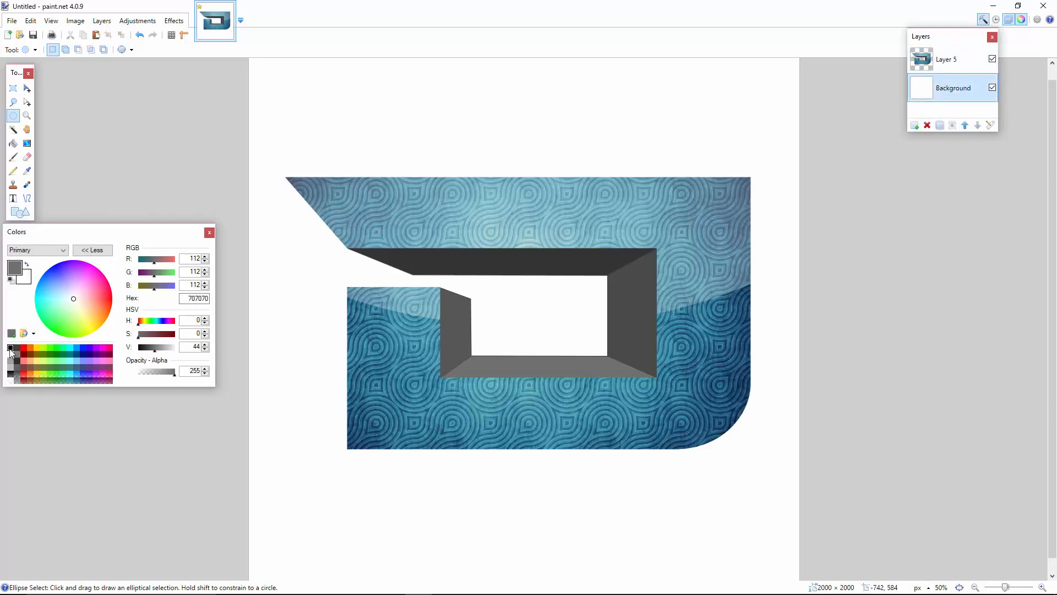
pyautogui.click(10, 348)
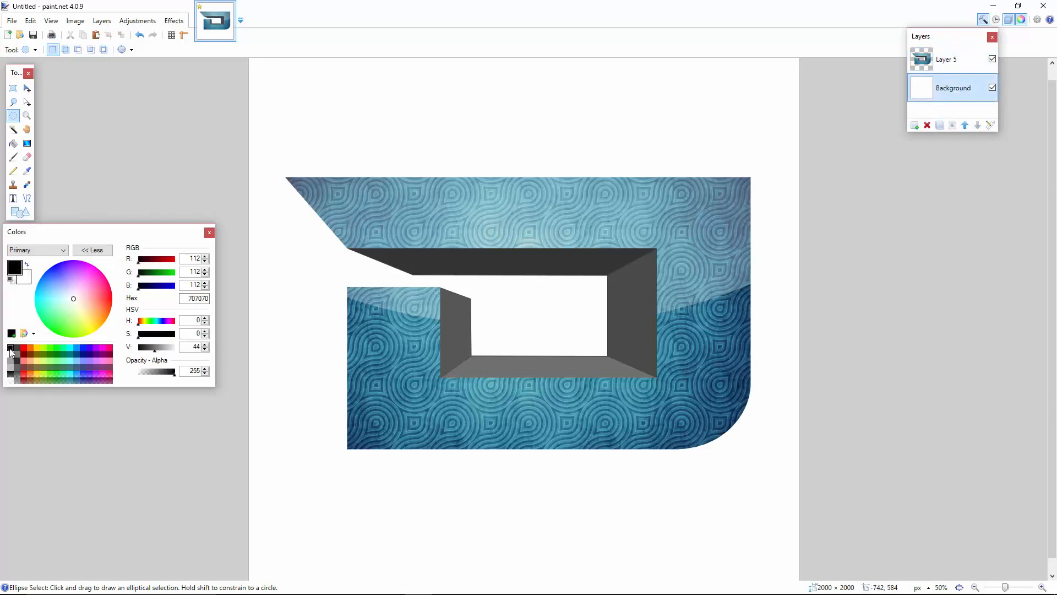
pyautogui.click(13, 143)
pyautogui.click(383, 143)
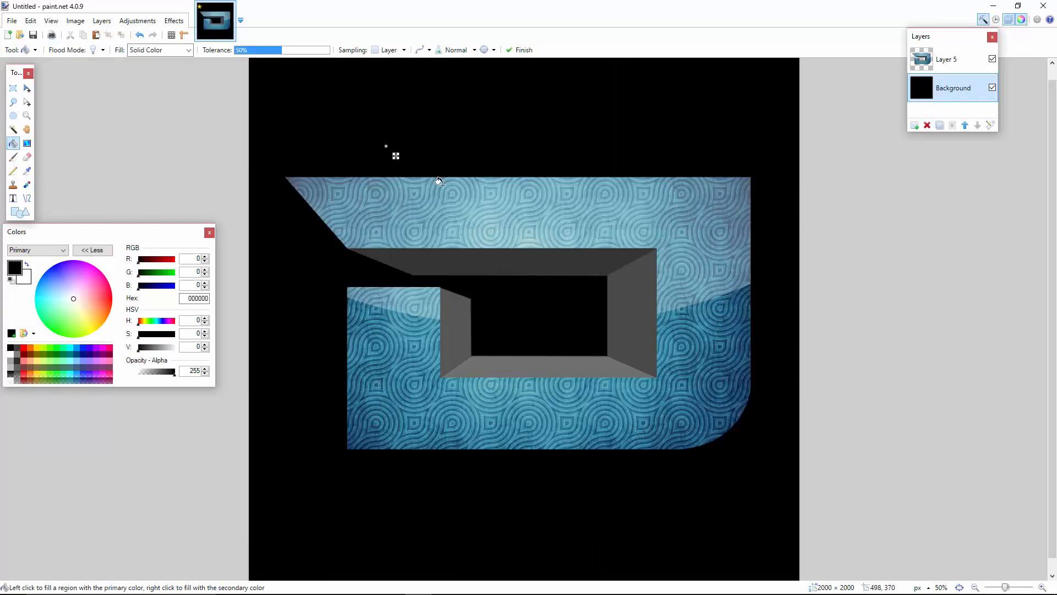
# On Layer 5, draw white lines of width 6 along the top and inner vertical edges of the letter's lower-left block.
pyautogui.click(1044, 587)
pyautogui.click(1043, 587)
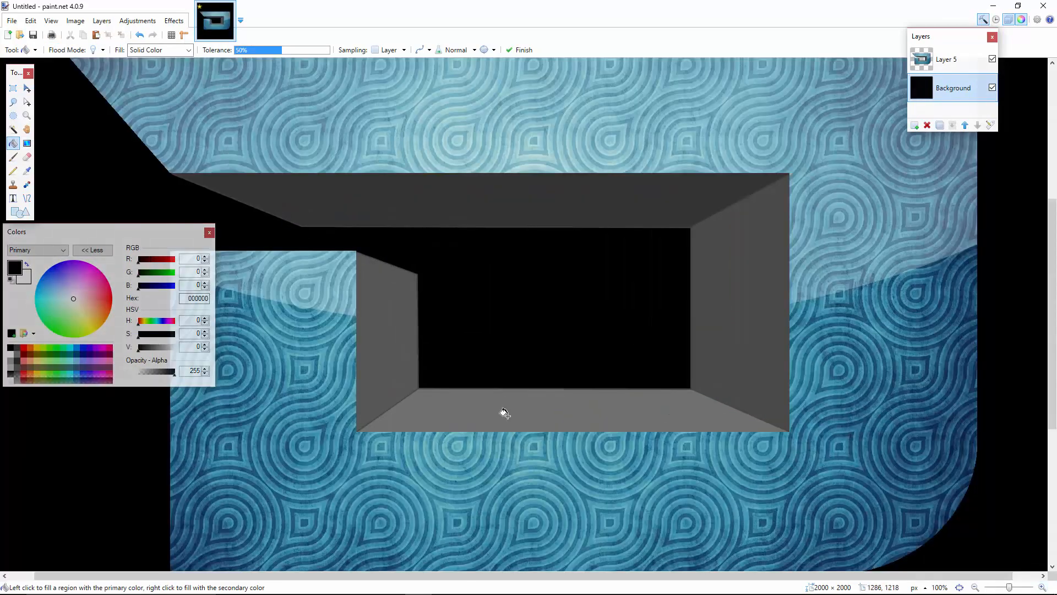
pyautogui.click(946, 60)
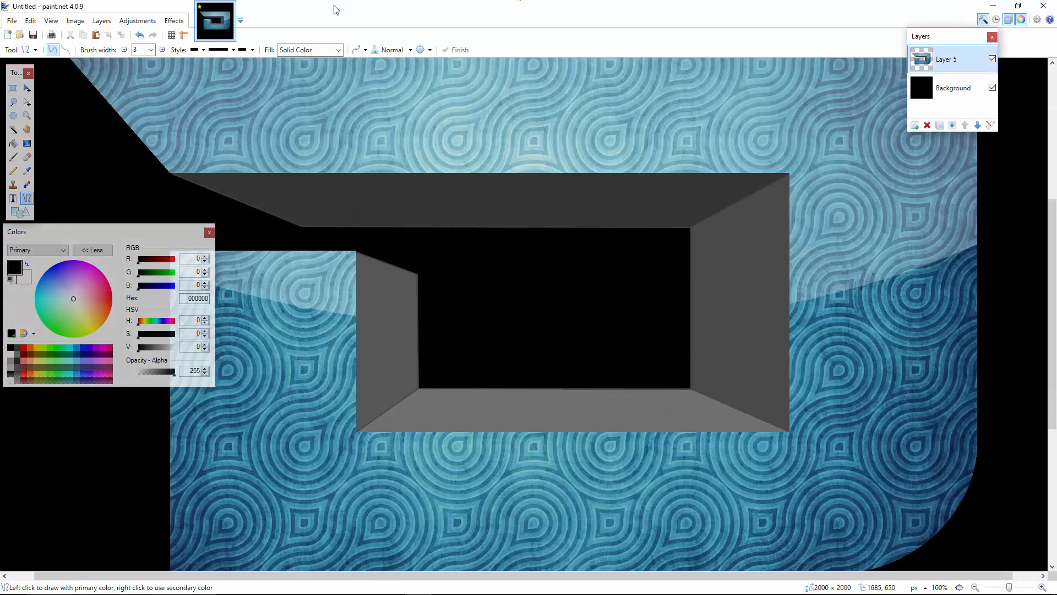
pyautogui.click(27, 198)
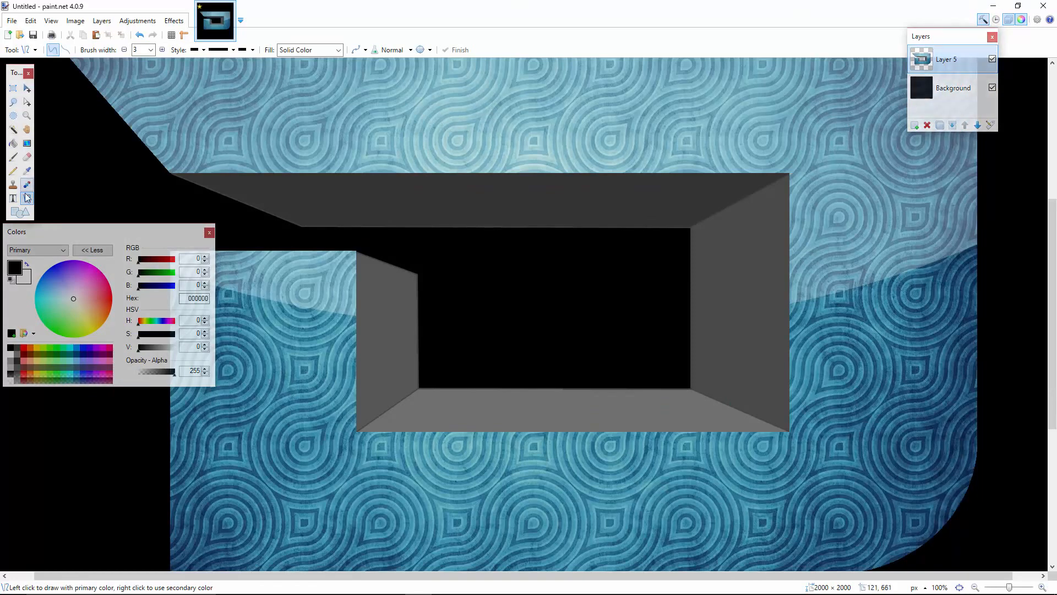
pyautogui.click(150, 50)
pyautogui.click(143, 87)
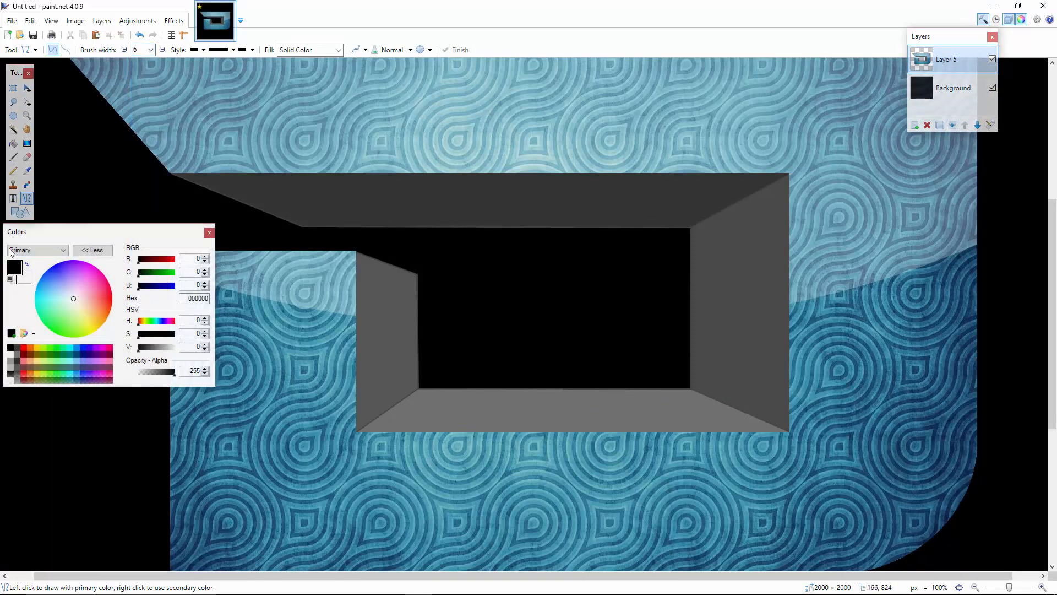
pyautogui.click(27, 266)
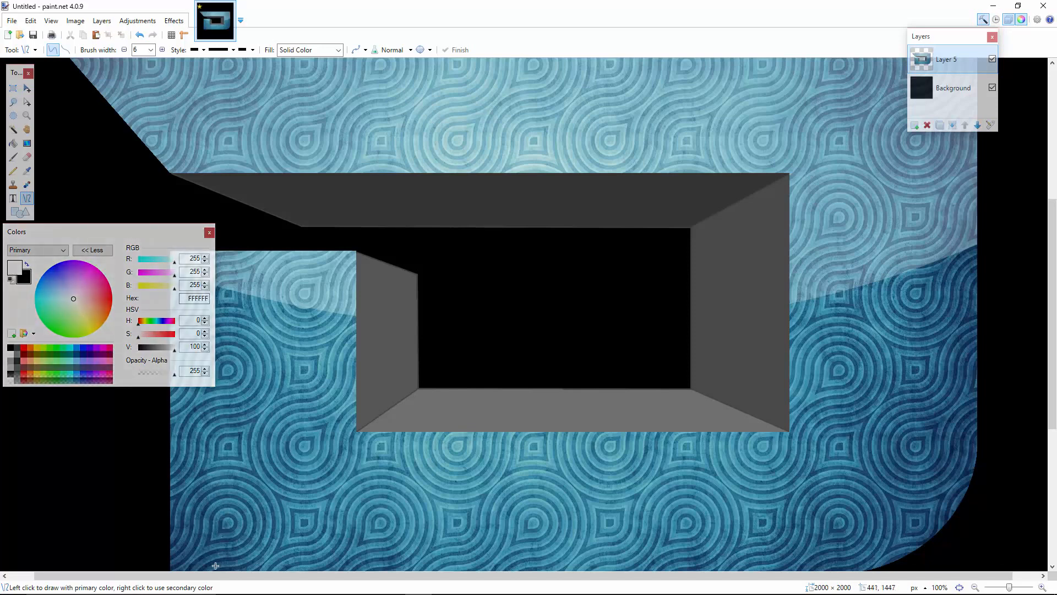
pyautogui.moveTo(207, 575); pyautogui.dragTo(123, 540)
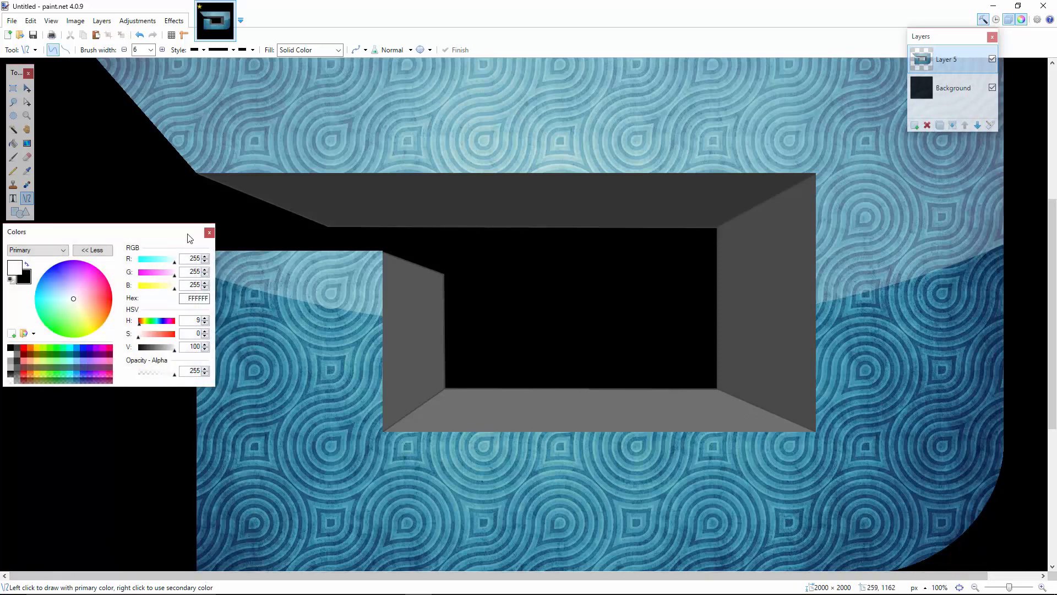
pyautogui.moveTo(187, 230); pyautogui.dragTo(88, 229)
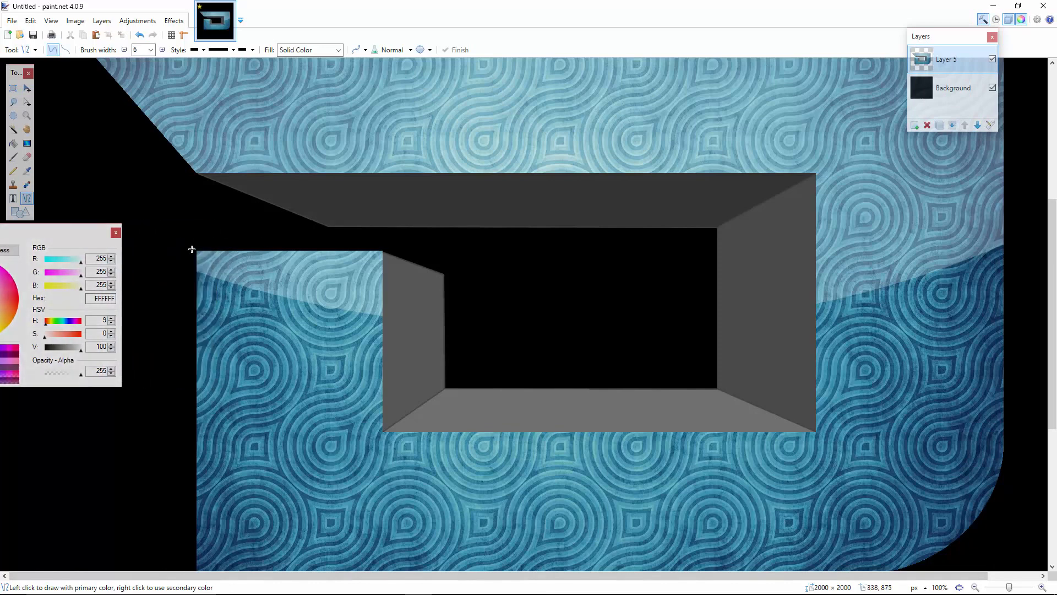
pyautogui.moveTo(196, 250); pyautogui.dragTo(382, 251)
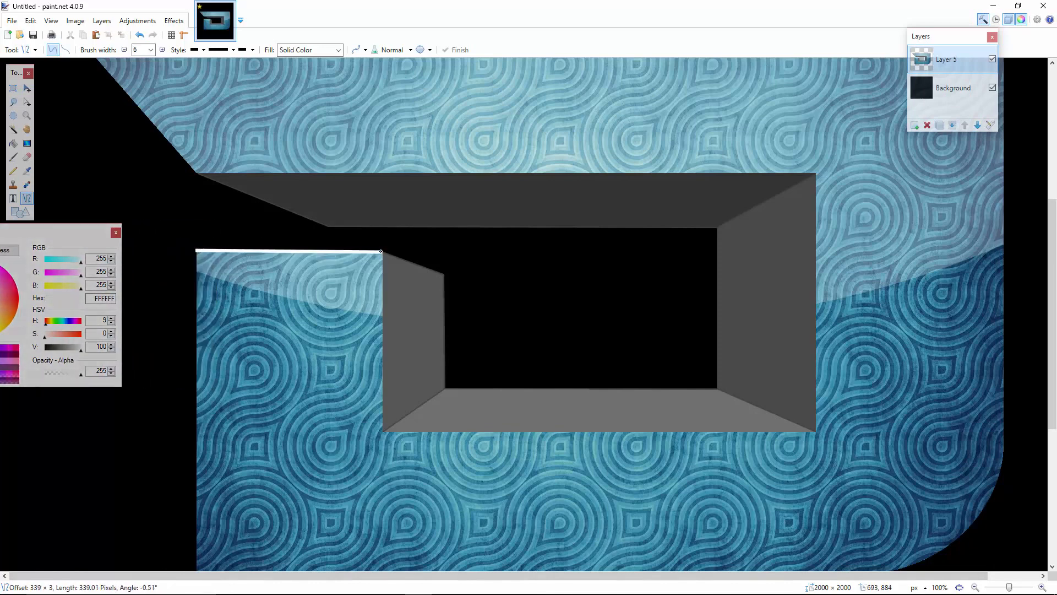
pyautogui.press('Return')
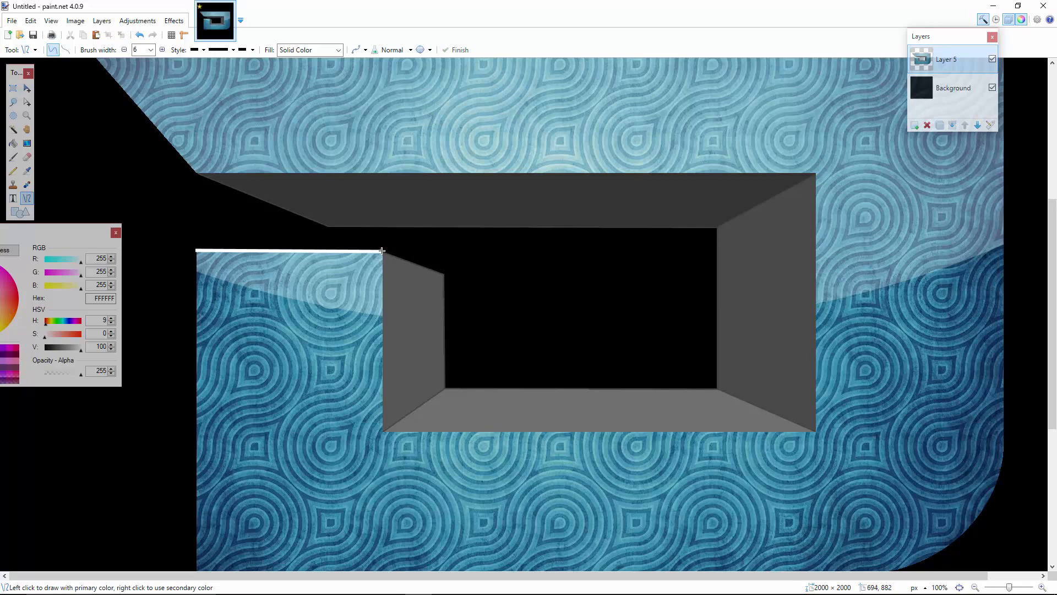
pyautogui.moveTo(382, 251); pyautogui.dragTo(382, 430)
pyautogui.press('Return')
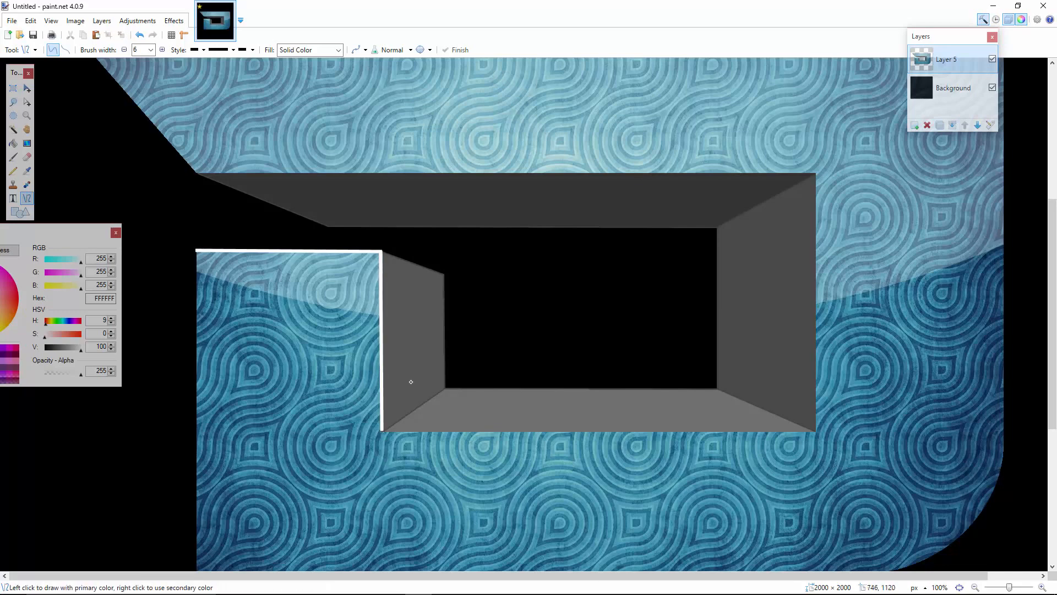
# Draw a white curve about 372 px long around the letter's rounded lower-right corner, joining the bottom and right outlines.
pyautogui.click(975, 587)
pyautogui.click(975, 587)
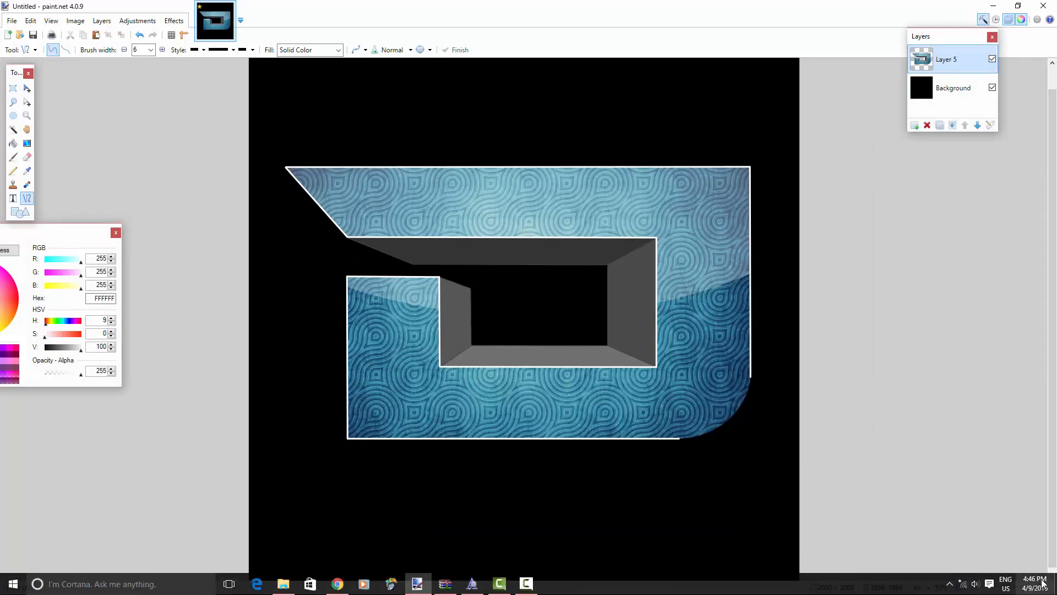
pyautogui.click(1042, 587)
pyautogui.click(1042, 587)
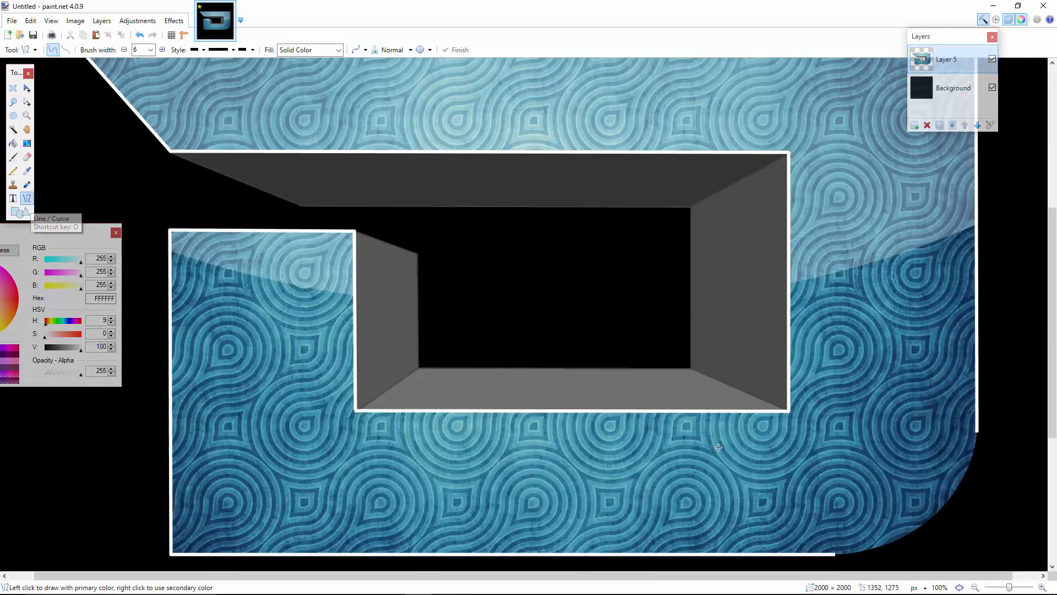
pyautogui.moveTo(834, 554); pyautogui.dragTo(977, 432)
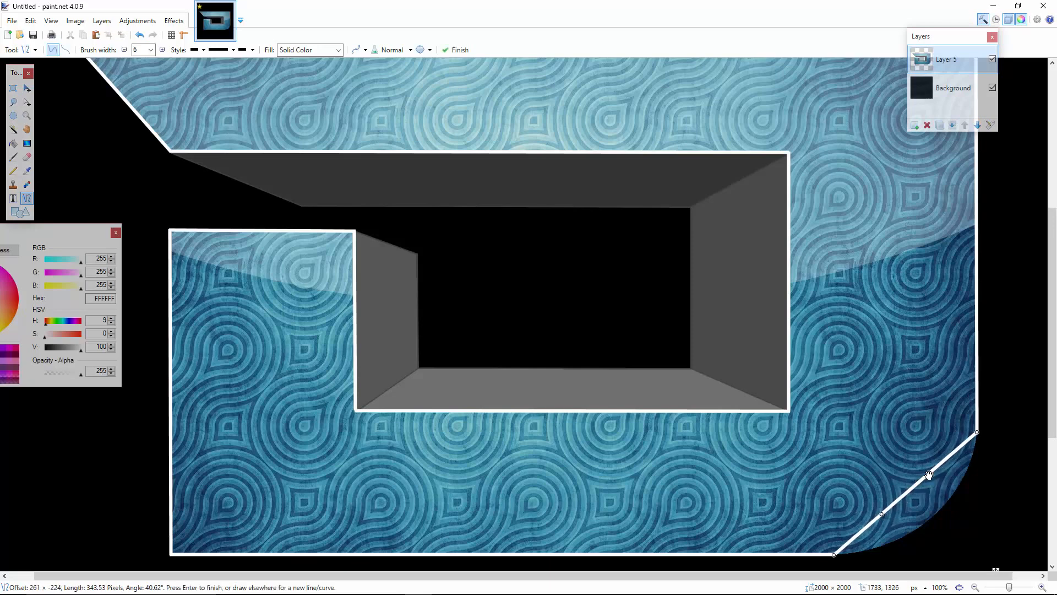
pyautogui.moveTo(929, 475); pyautogui.dragTo(953, 488)
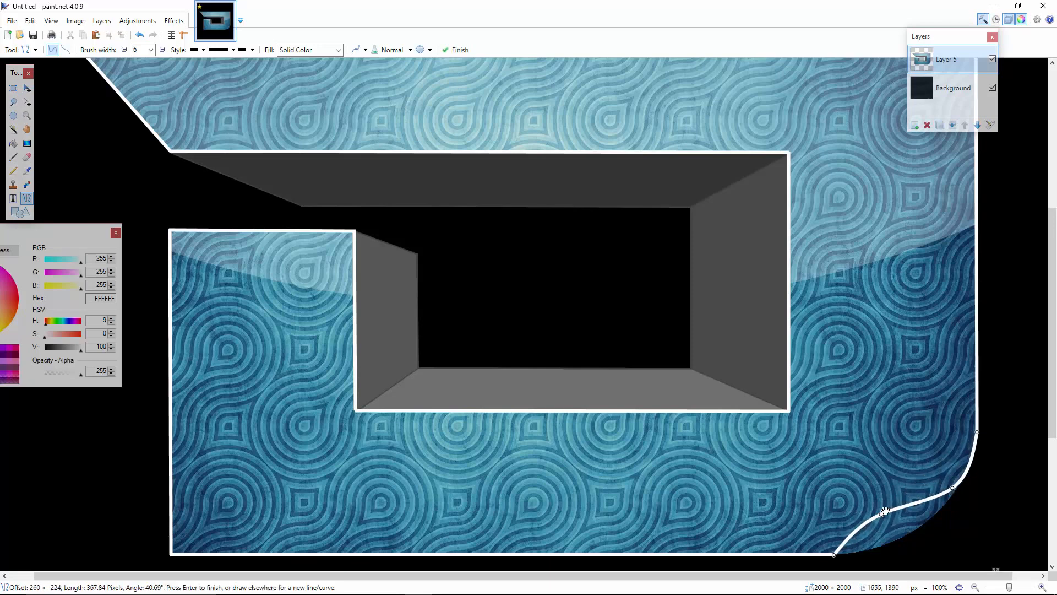
pyautogui.moveTo(884, 512); pyautogui.dragTo(901, 536)
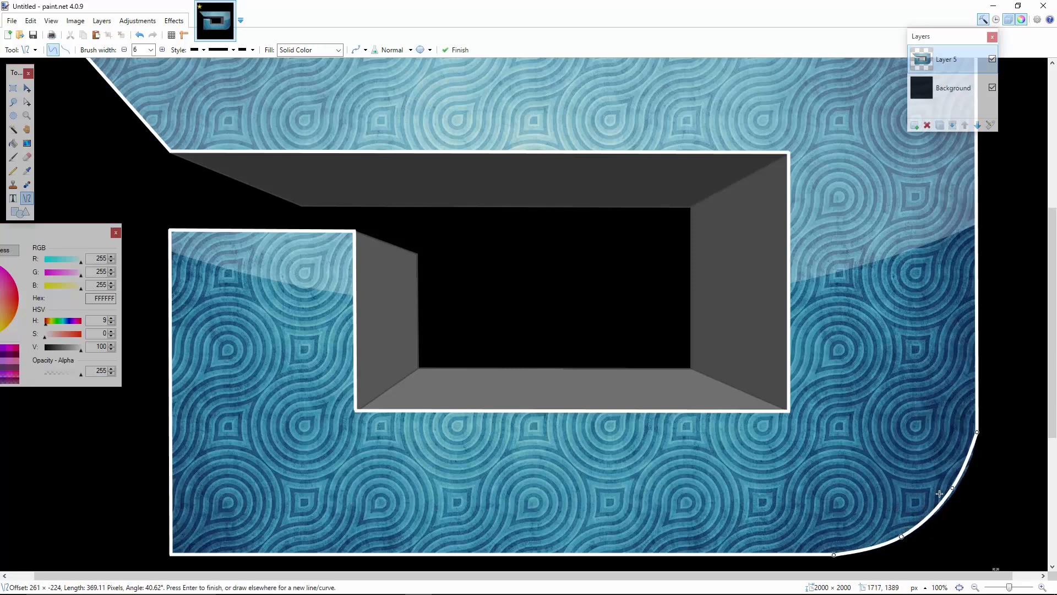
pyautogui.moveTo(952, 489); pyautogui.dragTo(955, 488)
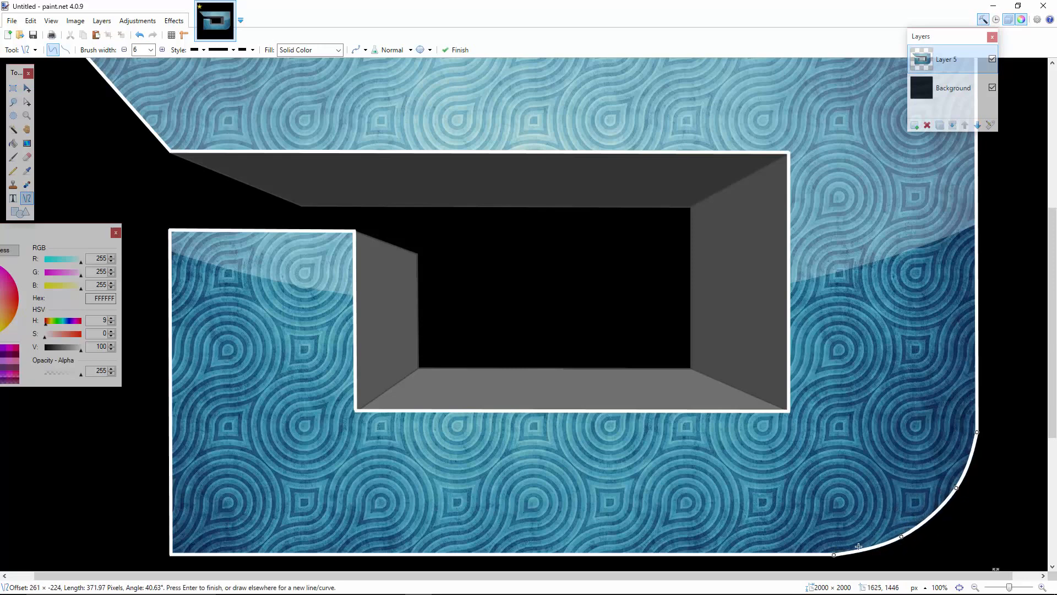
# Fine-tune the corner curve's end points and upper control point to meet the adjoining outlines, and finish the curve.
pyautogui.click(1042, 588)
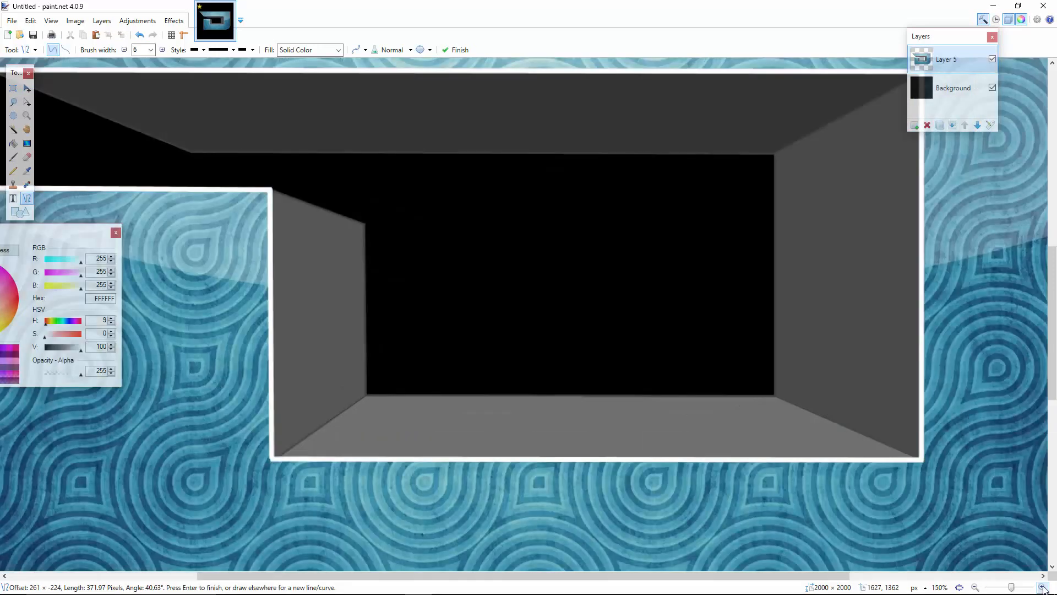
pyautogui.hscroll(3, 833, 578)
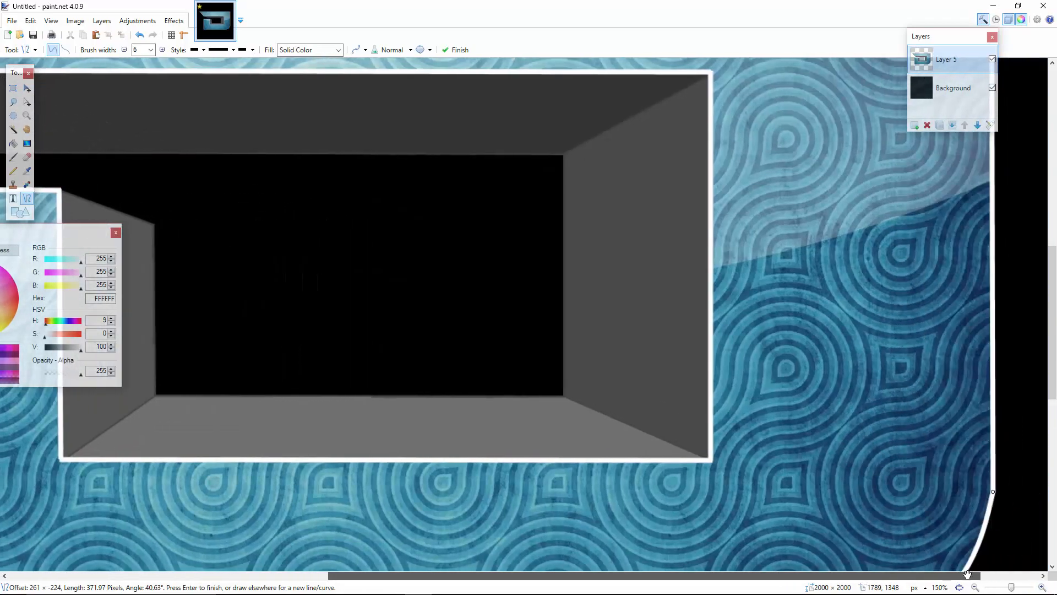
pyautogui.scroll(-3, 818, 493)
pyautogui.moveTo(774, 481); pyautogui.dragTo(776, 479)
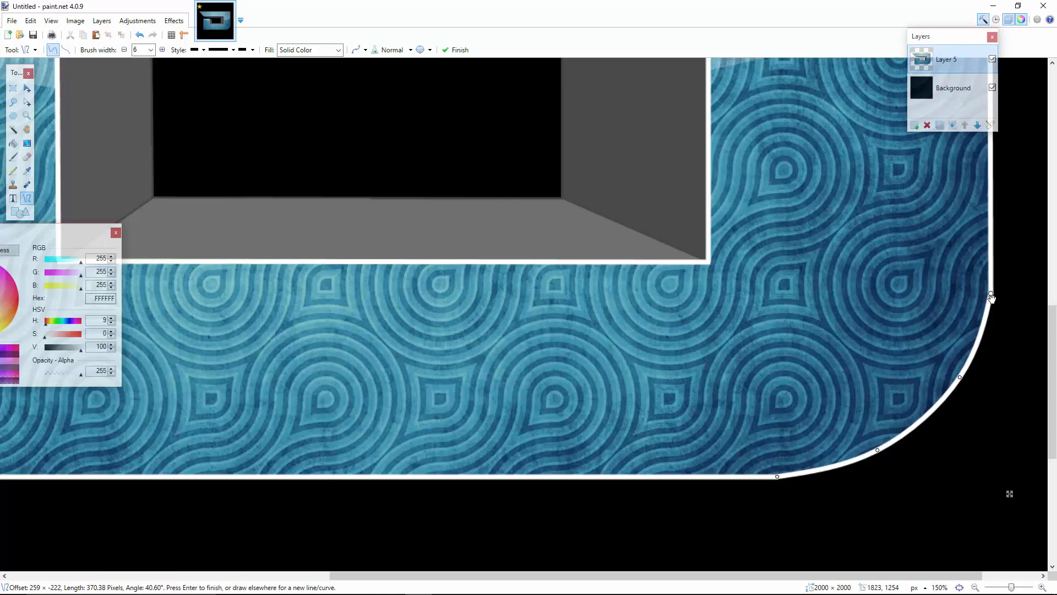
pyautogui.moveTo(992, 298); pyautogui.dragTo(992, 297)
pyautogui.moveTo(963, 374); pyautogui.dragTo(961, 377)
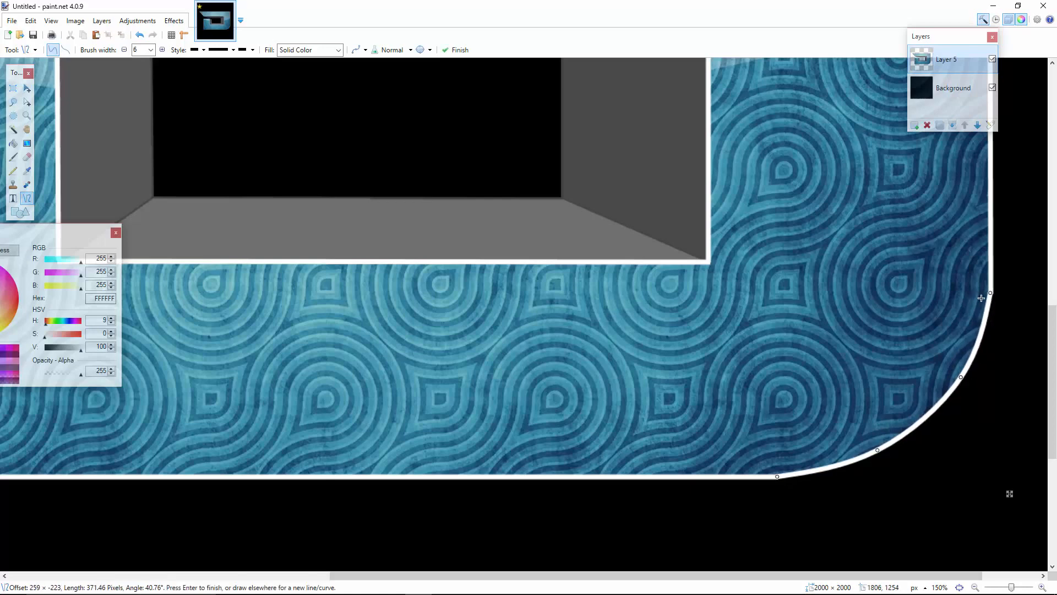
pyautogui.moveTo(991, 295); pyautogui.dragTo(992, 295)
pyautogui.press('Return')
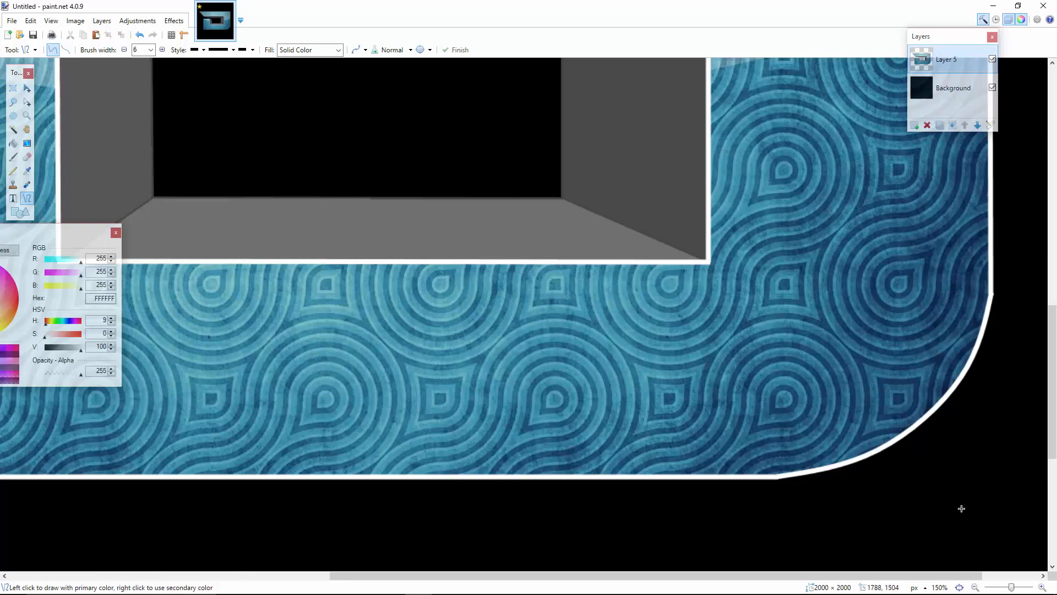
# Examine the finished white outline across the whole letter, with the Background layer both hidden and shown.
pyautogui.click(975, 587)
pyautogui.click(974, 587)
pyautogui.click(975, 587)
pyautogui.click(975, 587)
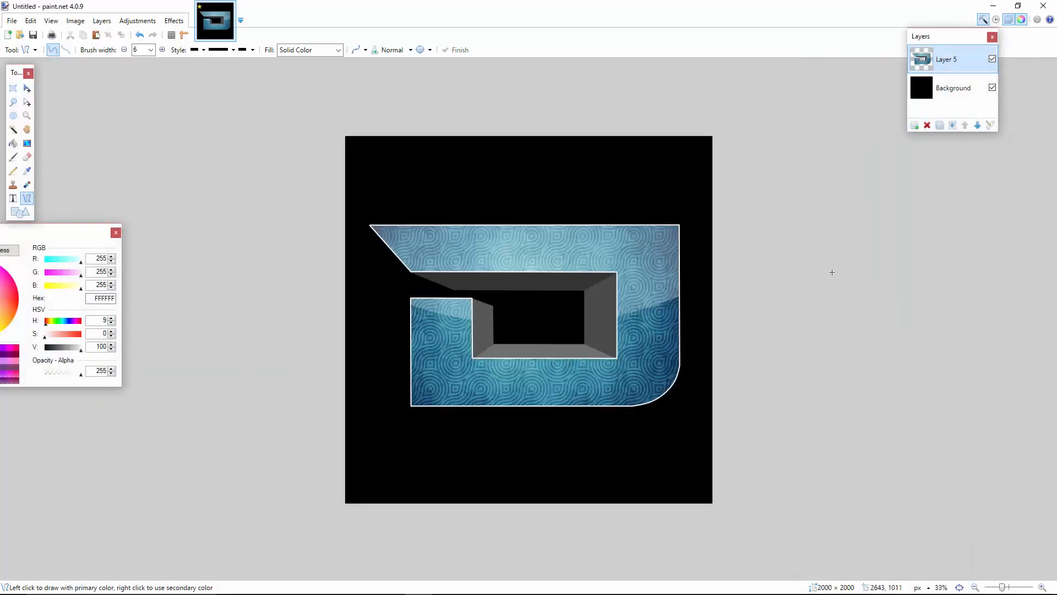
pyautogui.click(992, 88)
pyautogui.click(992, 88)
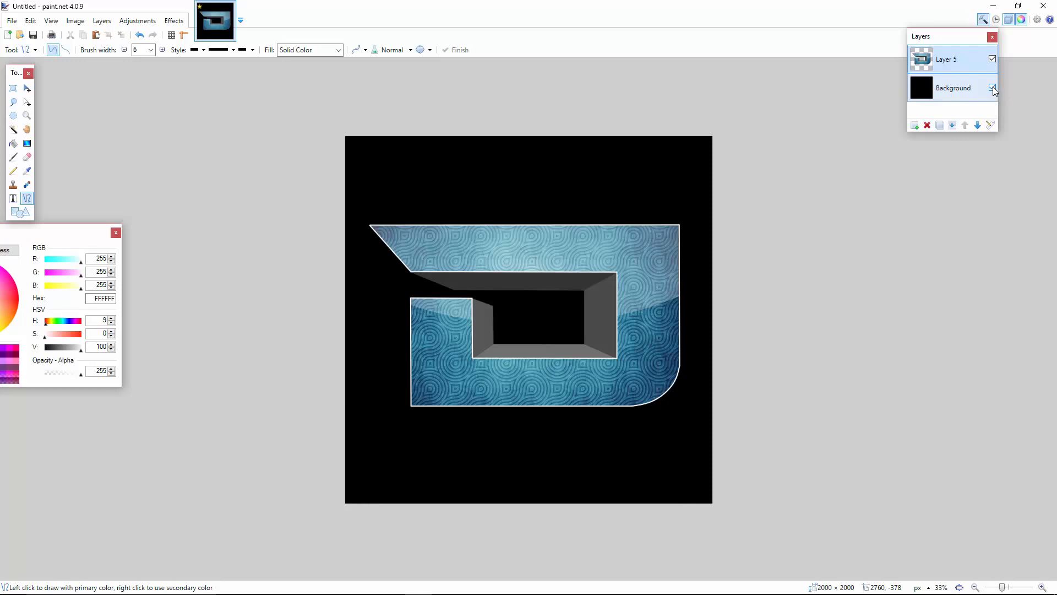
pyautogui.hotkey('ctrl', '+')
pyautogui.hotkey('ctrl', '+')
# Delete the black Background layer and add an empty layer named Background beneath Layer 5.
pyautogui.click(933, 93)
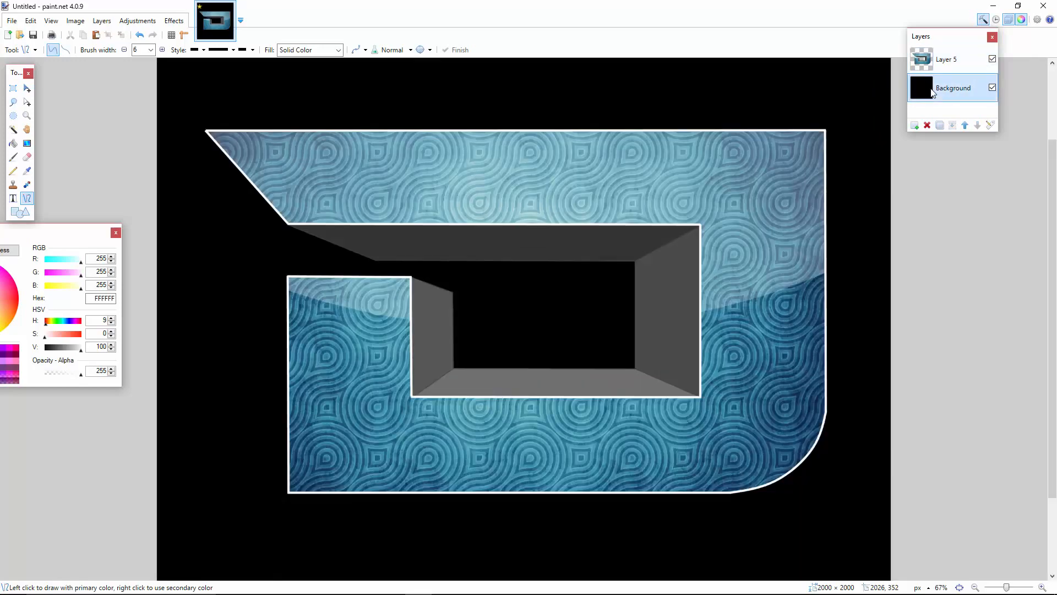
pyautogui.click(928, 125)
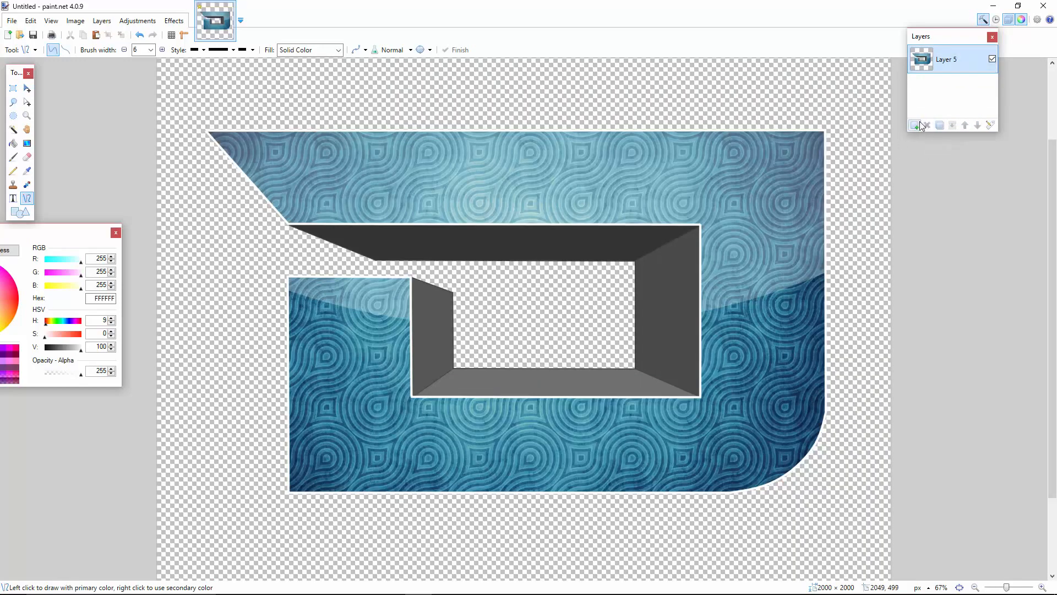
pyautogui.moveTo(941, 59); pyautogui.dragTo(941, 89)
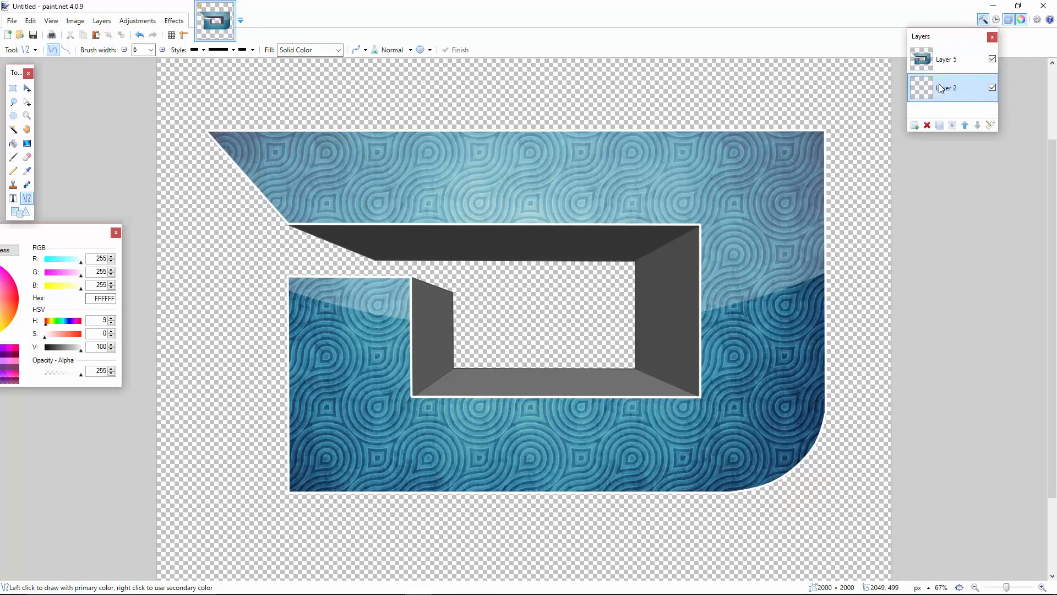
pyautogui.doubleClick(940, 89)
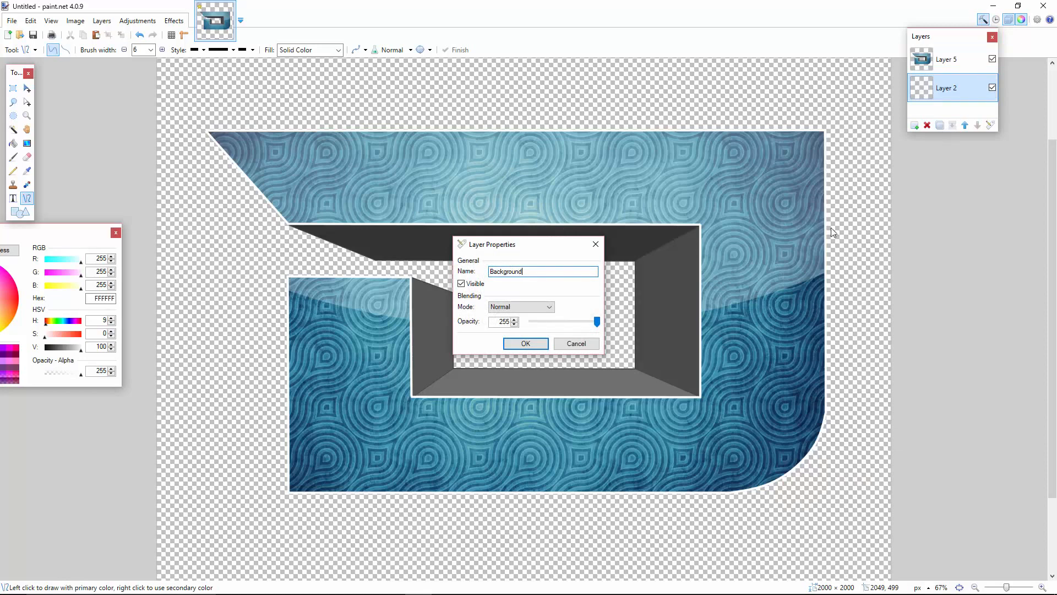
pyautogui.click(523, 342)
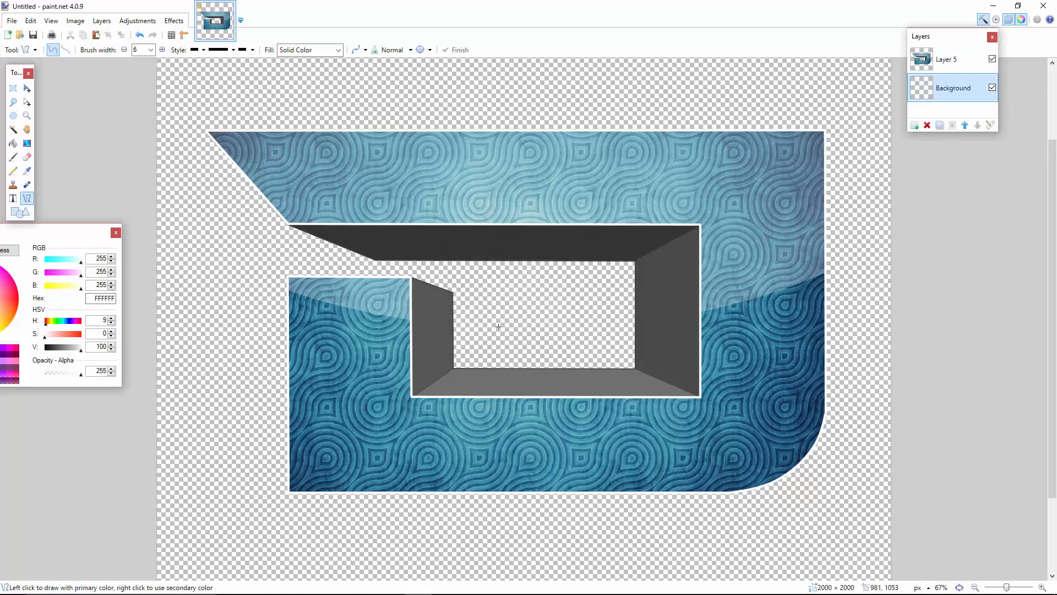
# Fill the new Background layer with solid gray 9E9E9E.
pyautogui.click(14, 143)
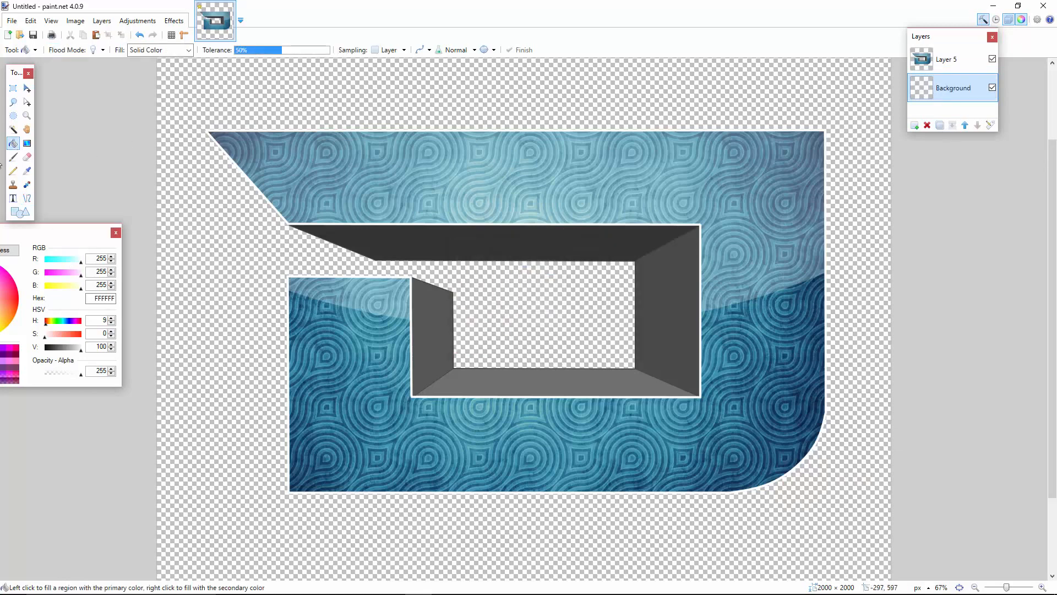
pyautogui.moveTo(80, 230); pyautogui.dragTo(141, 221)
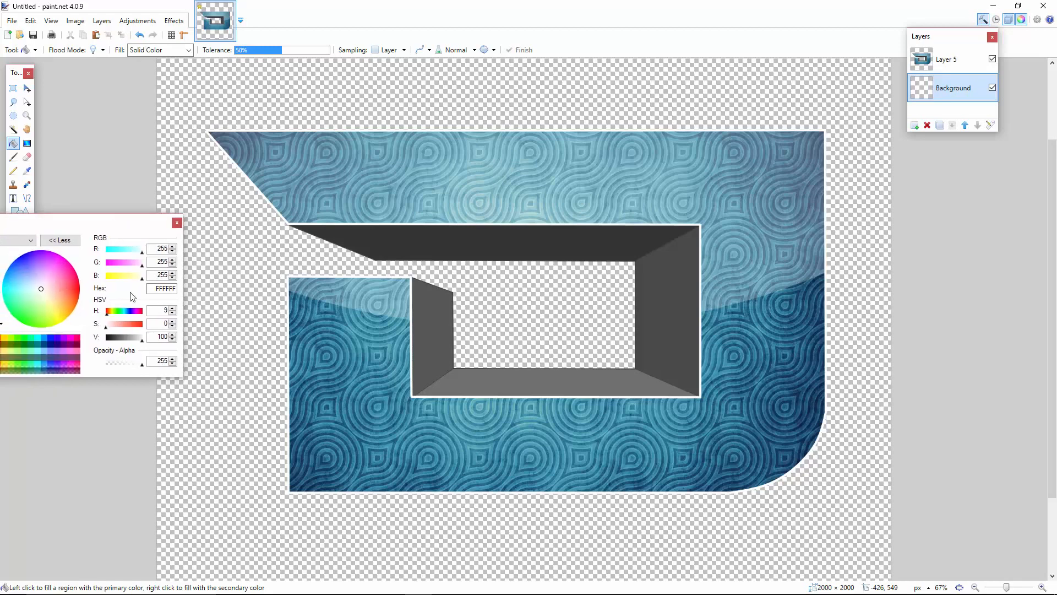
pyautogui.click(134, 339)
pyautogui.click(198, 313)
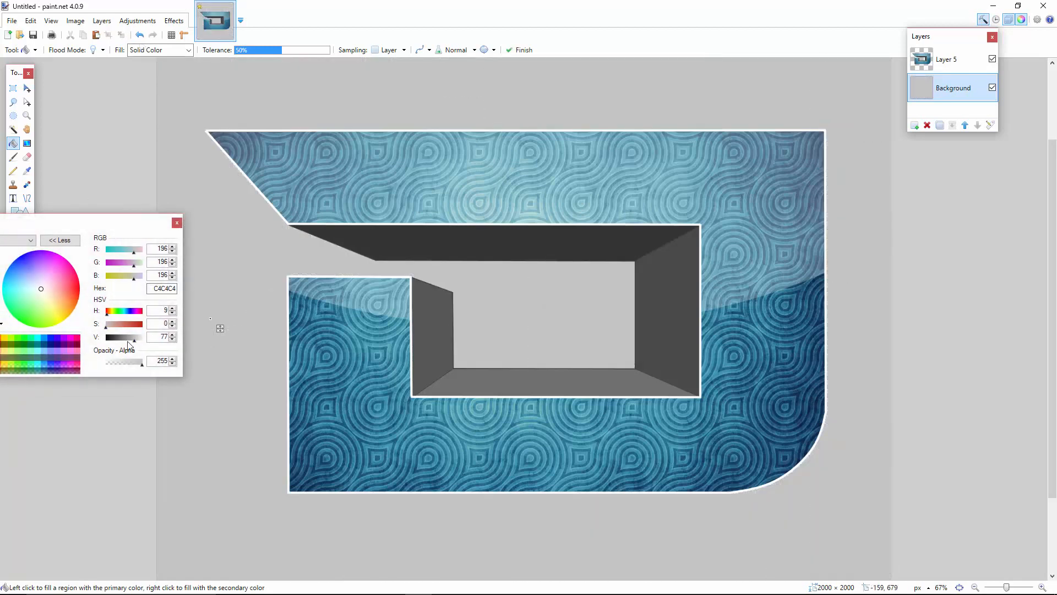
pyautogui.moveTo(131, 340); pyautogui.dragTo(129, 339)
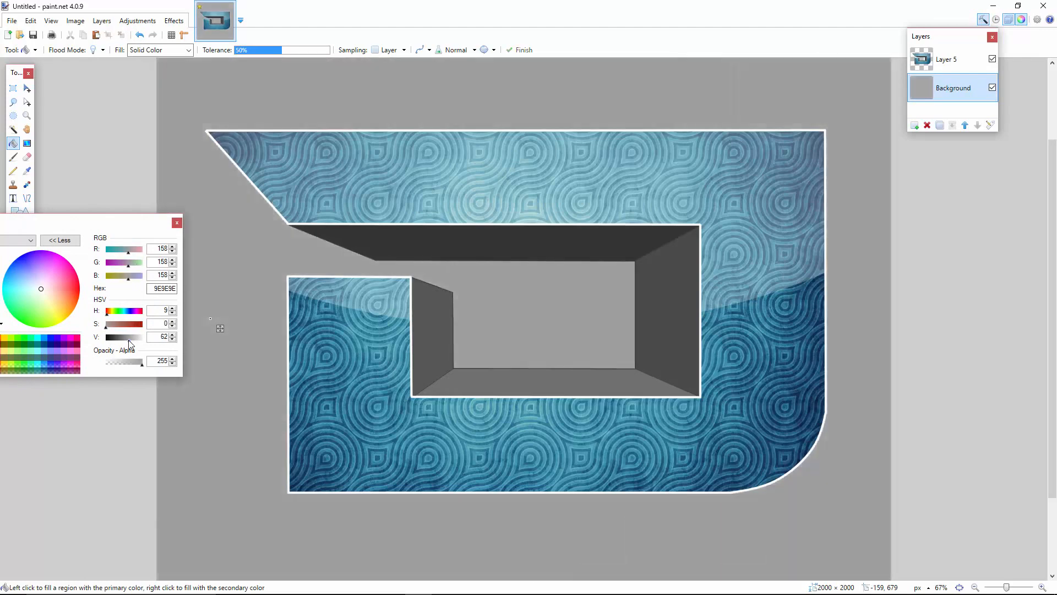
# Import 2edb3d28cceac1dcf6aa8d01c8bd010d from Downloads as a layer, enlarge it to about 2005 px square over the canvas, and place it below Layer 5.
pyautogui.click(101, 21)
pyautogui.click(140, 92)
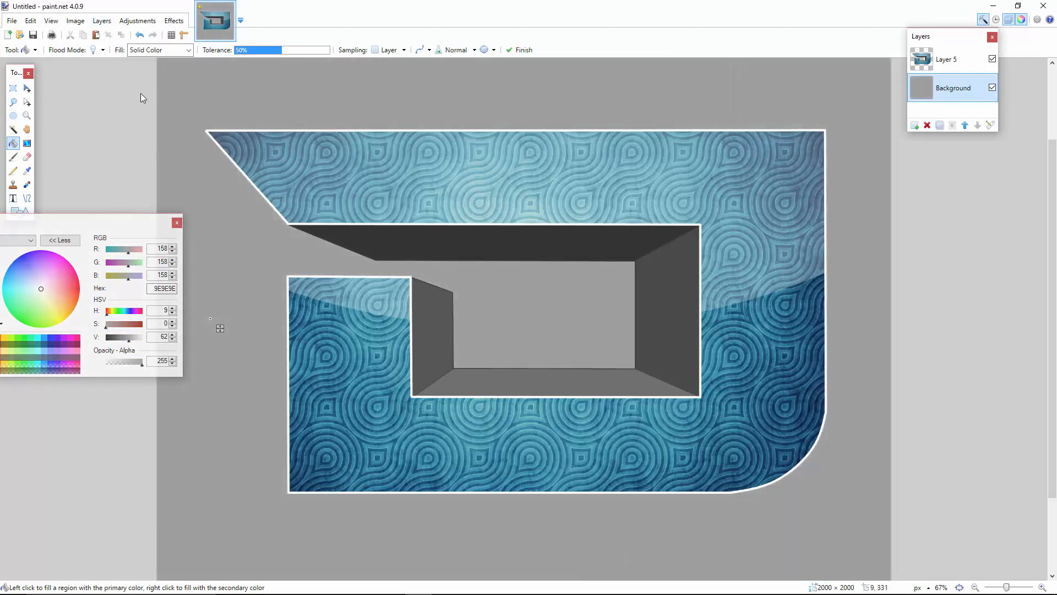
pyautogui.click(508, 87)
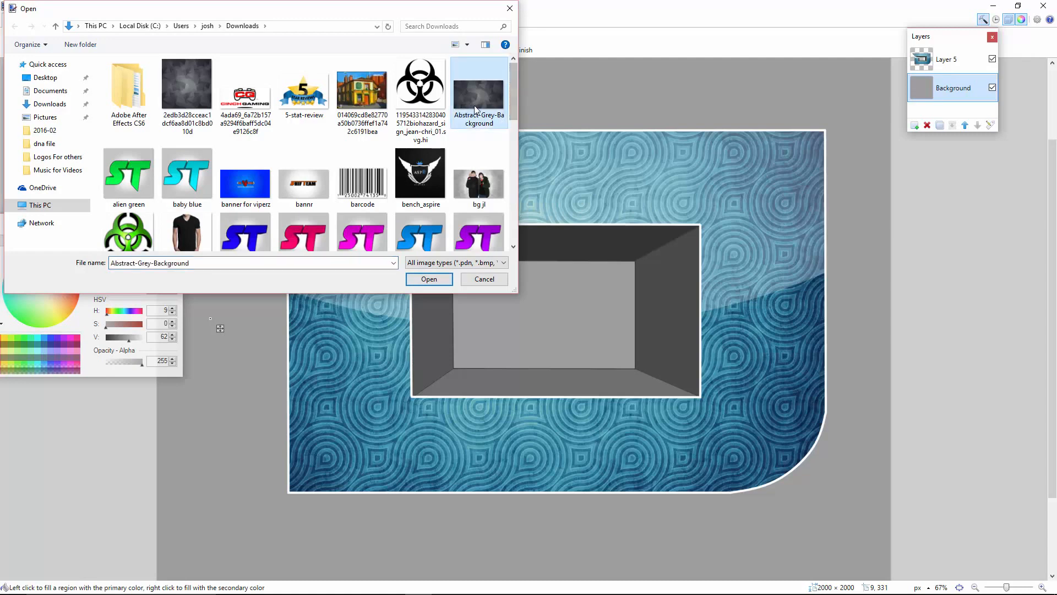
pyautogui.doubleClick(174, 82)
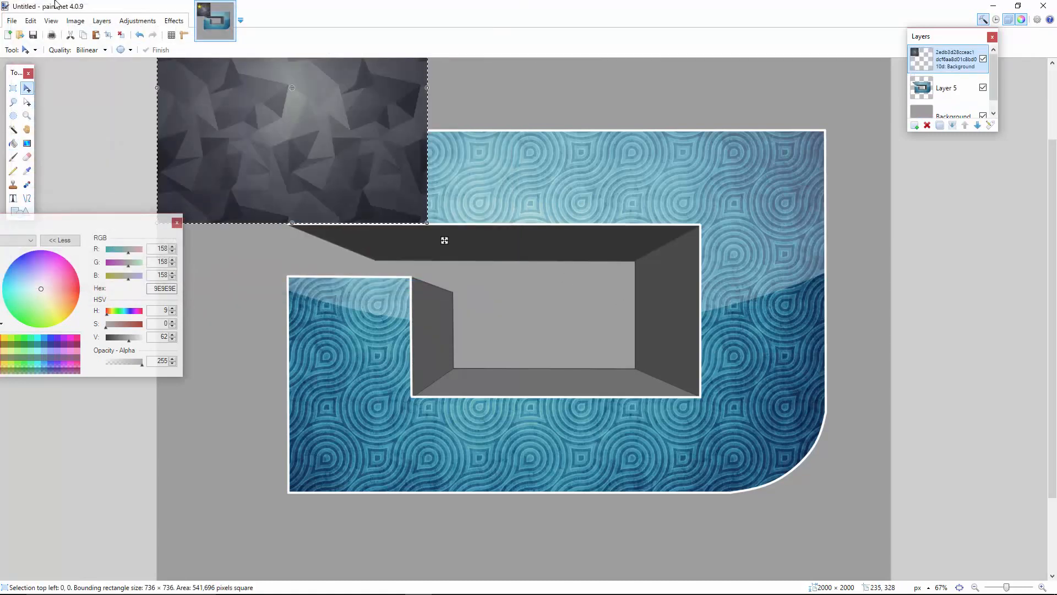
pyautogui.doubleClick(976, 587)
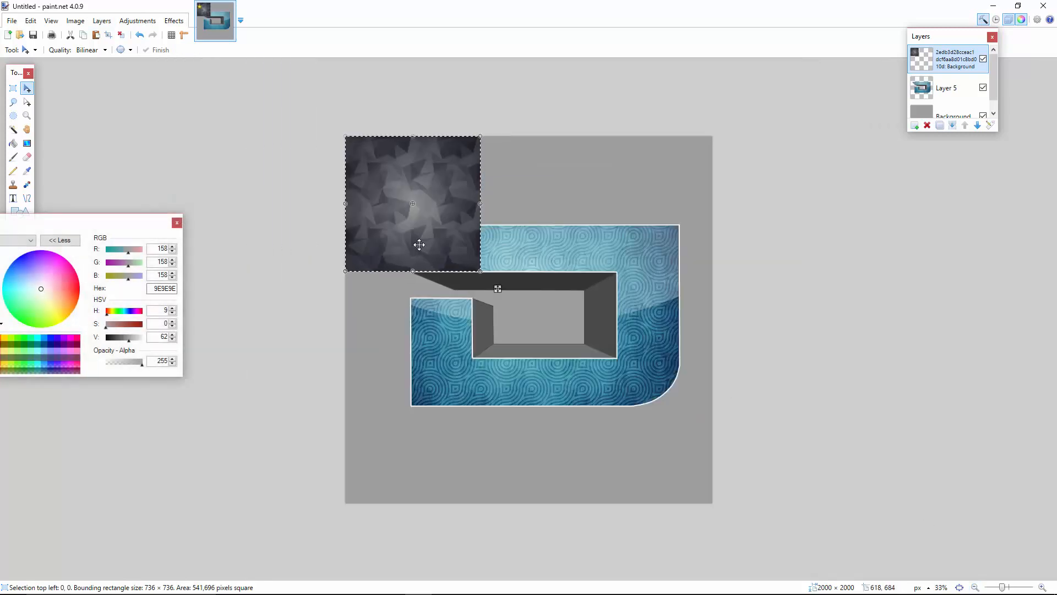
pyautogui.moveTo(480, 272); pyautogui.dragTo(713, 506)
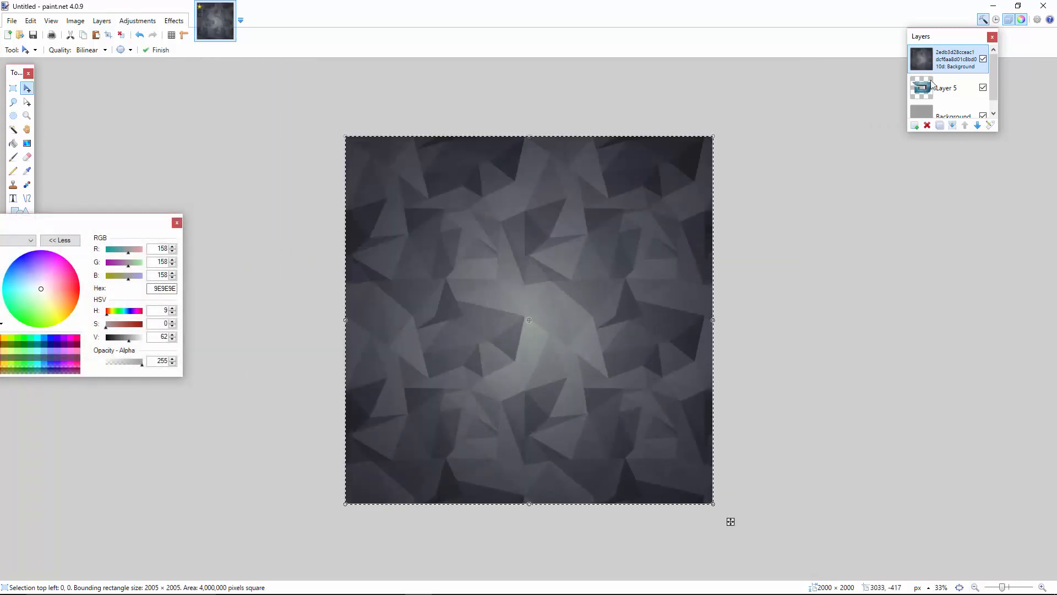
pyautogui.click(977, 126)
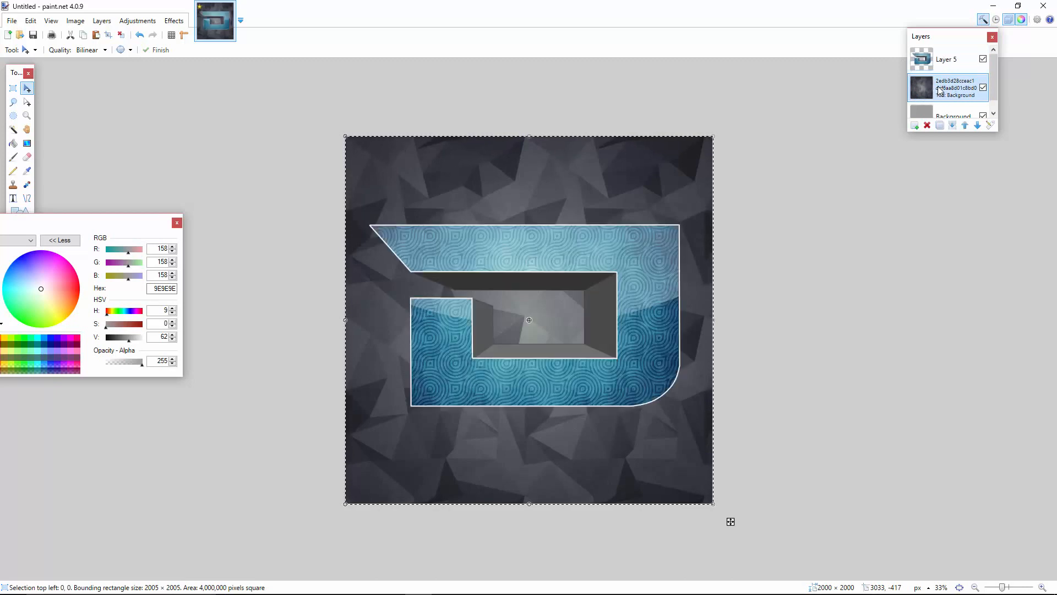
# Rename Layer 5 as logo and the imported polygon image's layer as Texture 1.
pyautogui.doubleClick(947, 60)
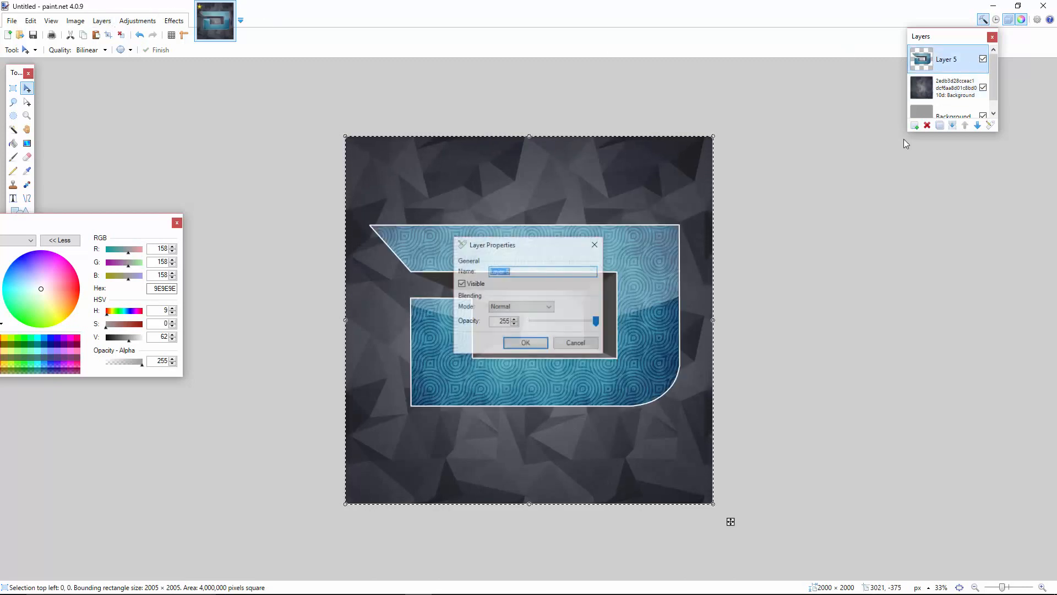
pyautogui.press('Return')
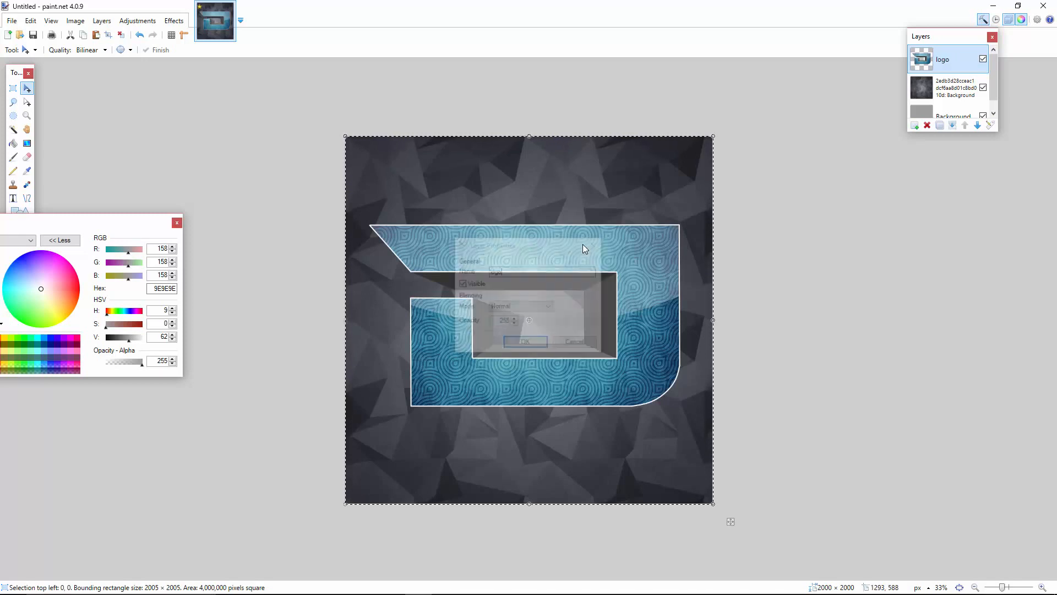
pyautogui.click(947, 86)
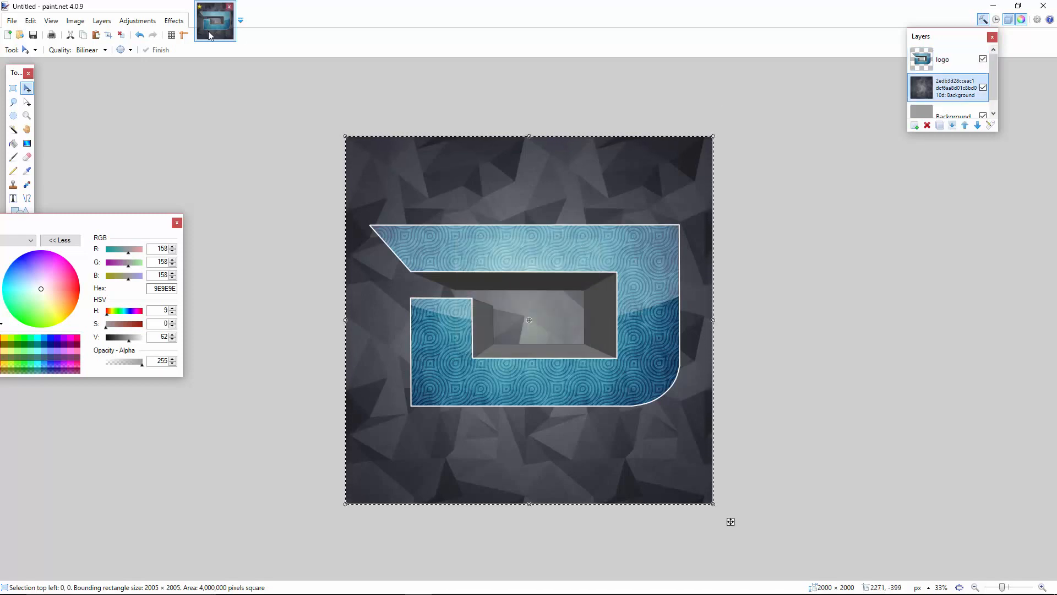
pyautogui.doubleClick(942, 95)
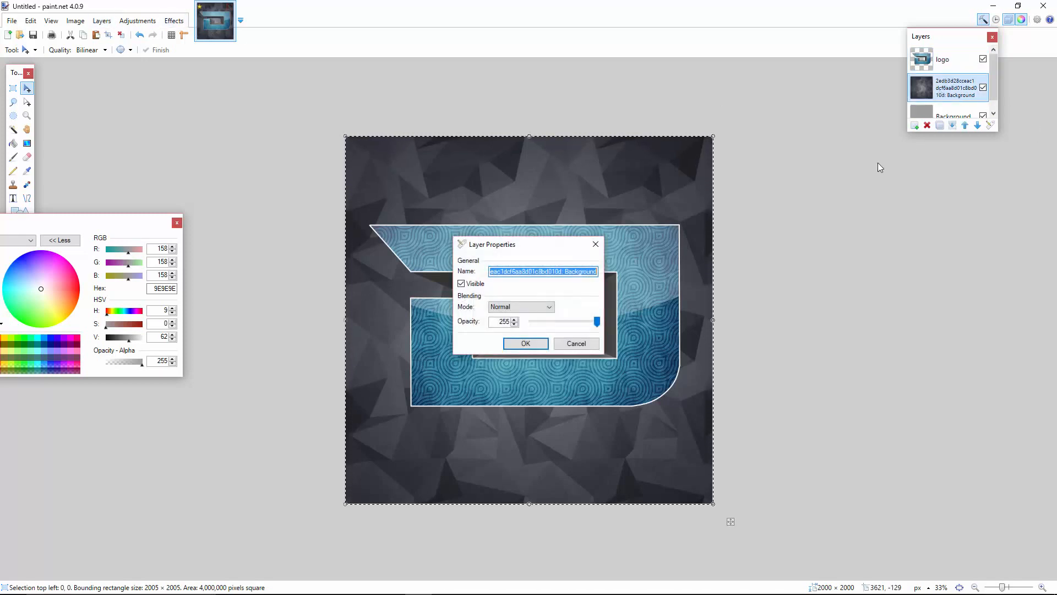
pyautogui.write('Textur')
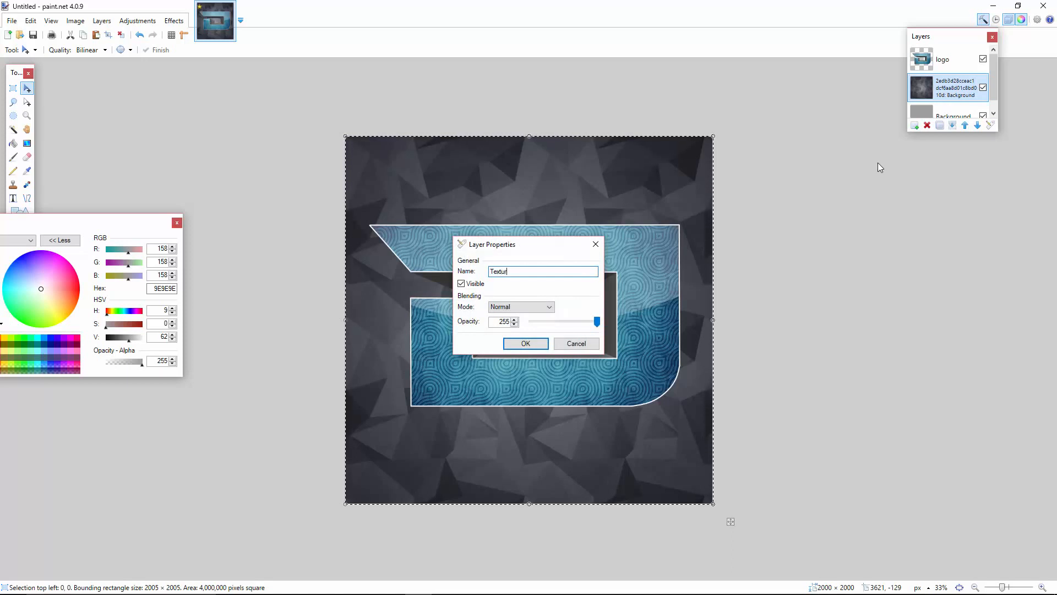
pyautogui.write('e 1')
pyautogui.press('Return')
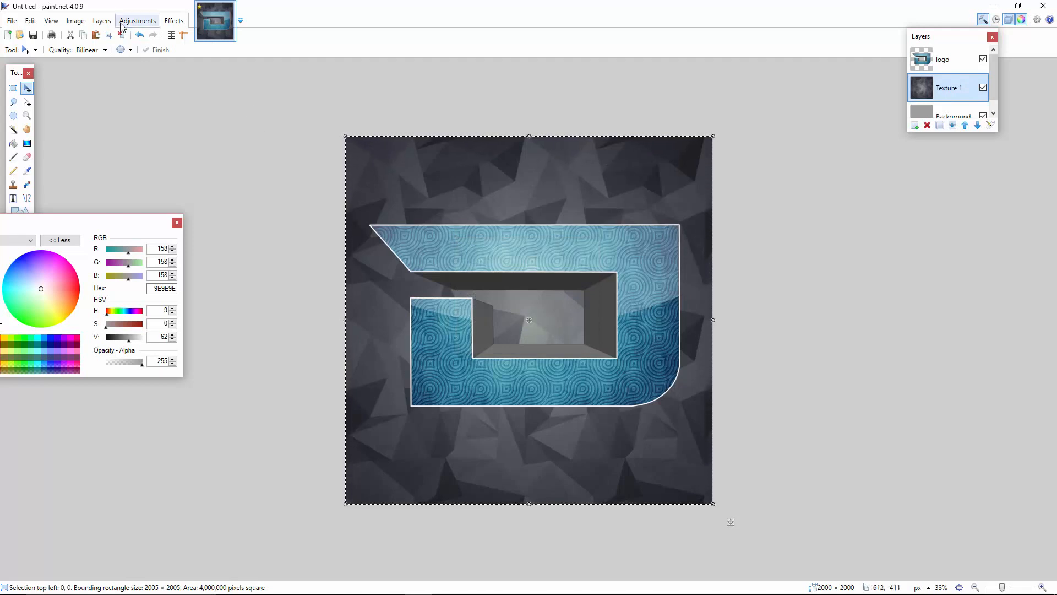
# Set the Texture 1 layer's opacity to 99.
pyautogui.click(102, 20)
pyautogui.click(132, 137)
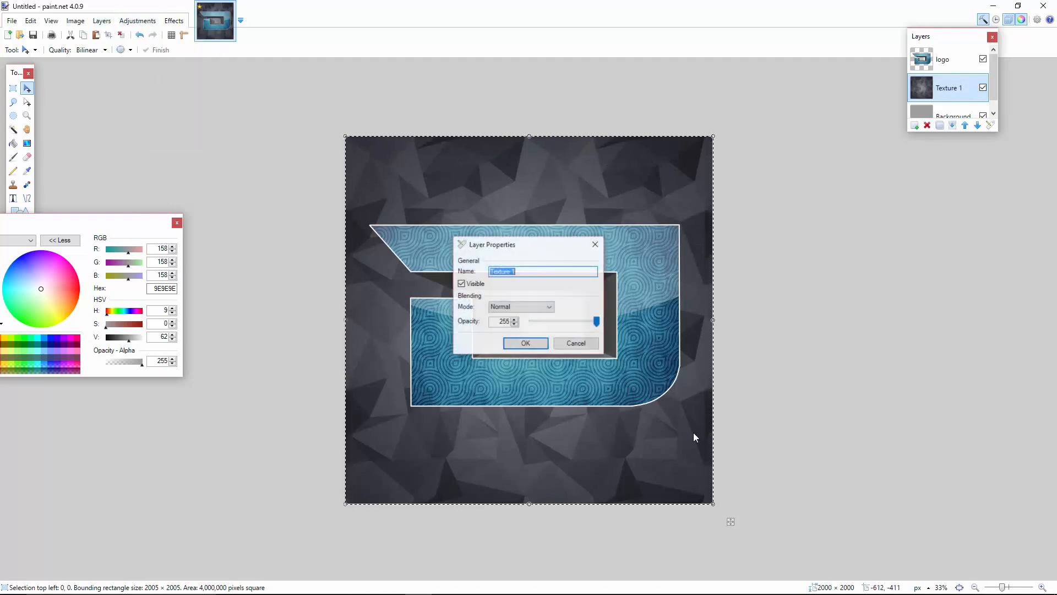
pyautogui.moveTo(551, 253); pyautogui.dragTo(860, 269)
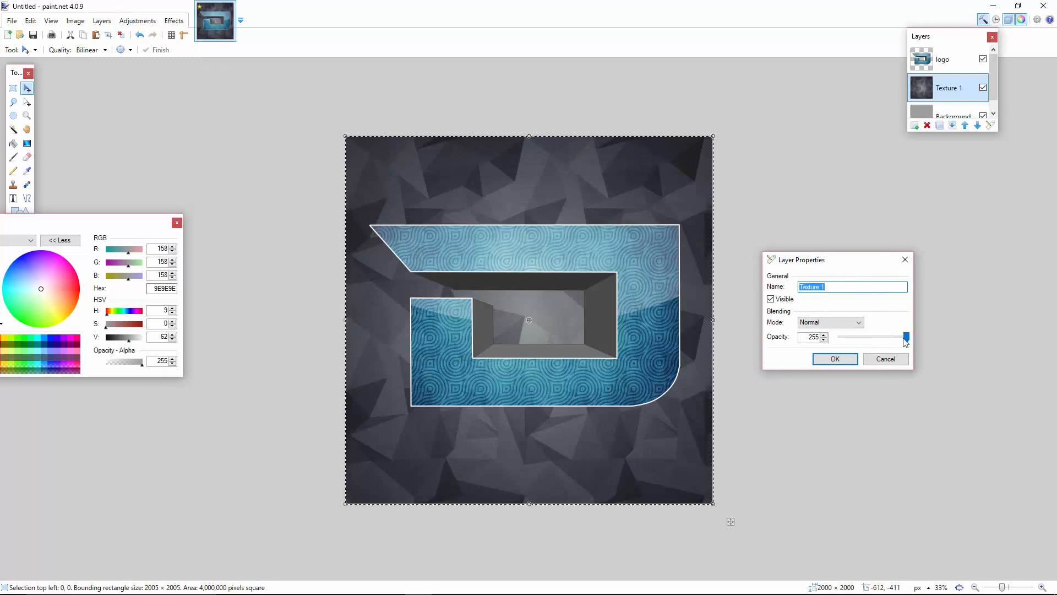
pyautogui.moveTo(906, 341); pyautogui.dragTo(864, 332)
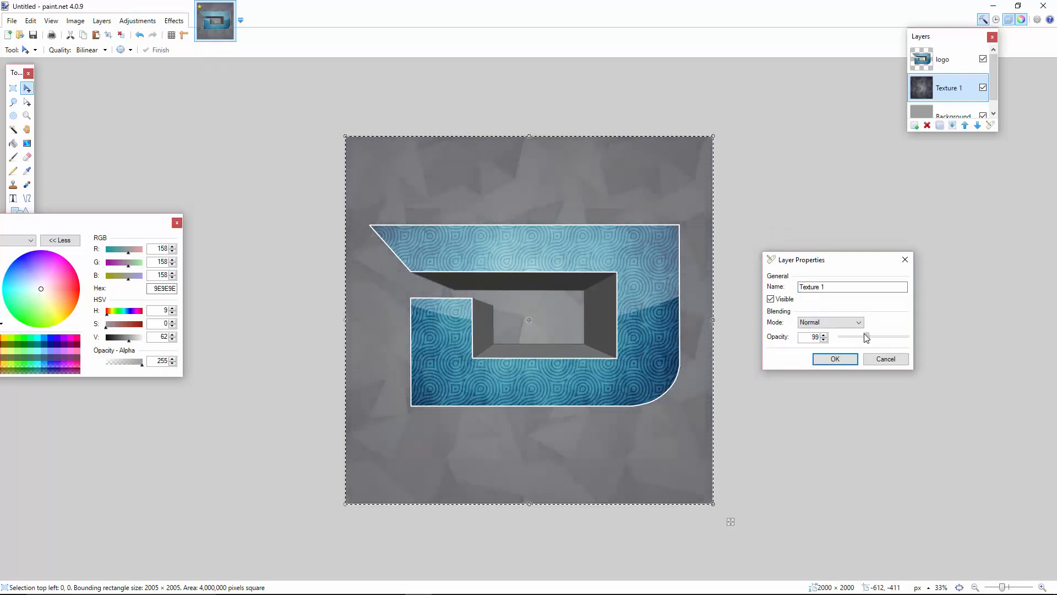
pyautogui.click(835, 367)
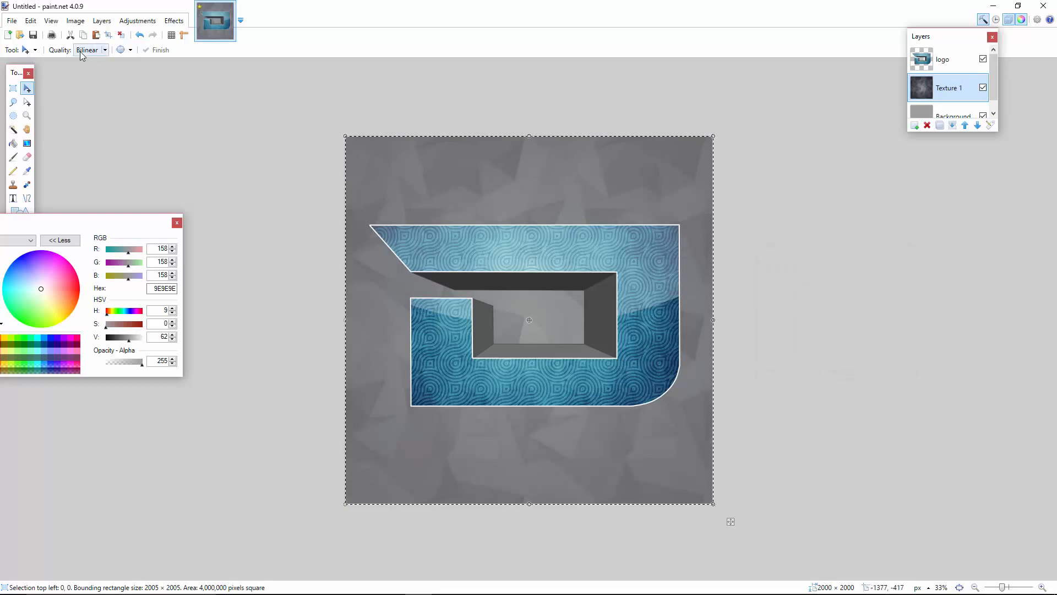
# Import grey_t_shirt_background_by_dusepo as a layer, stretch it to about 2004 × 2007 px over the canvas, and place it below the logo layer.
pyautogui.click(109, 25)
pyautogui.click(127, 82)
pyautogui.scroll(-3, 516, 88)
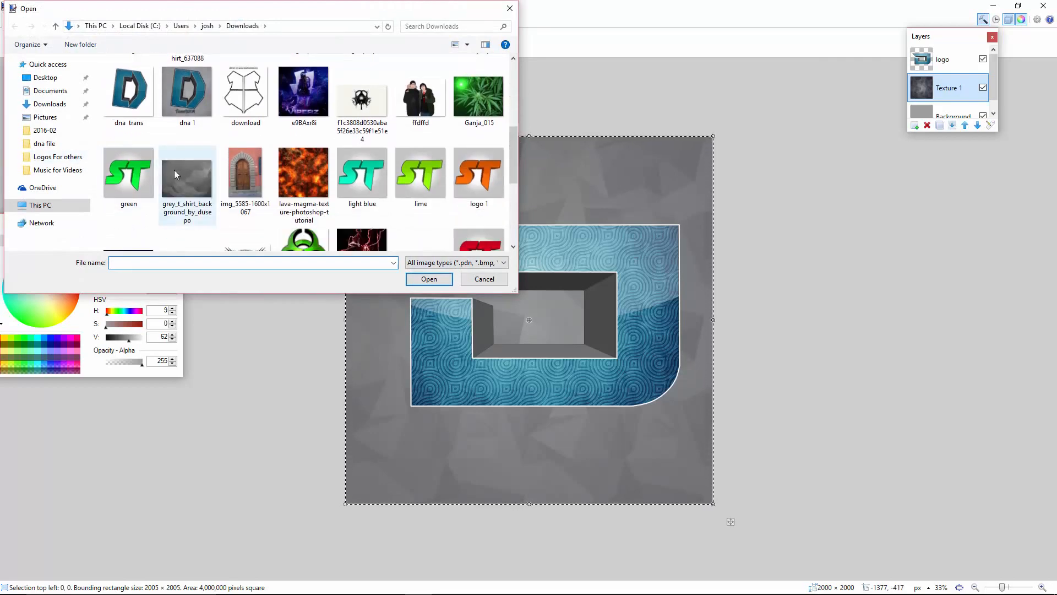
pyautogui.doubleClick(174, 170)
pyautogui.moveTo(455, 220); pyautogui.dragTo(712, 507)
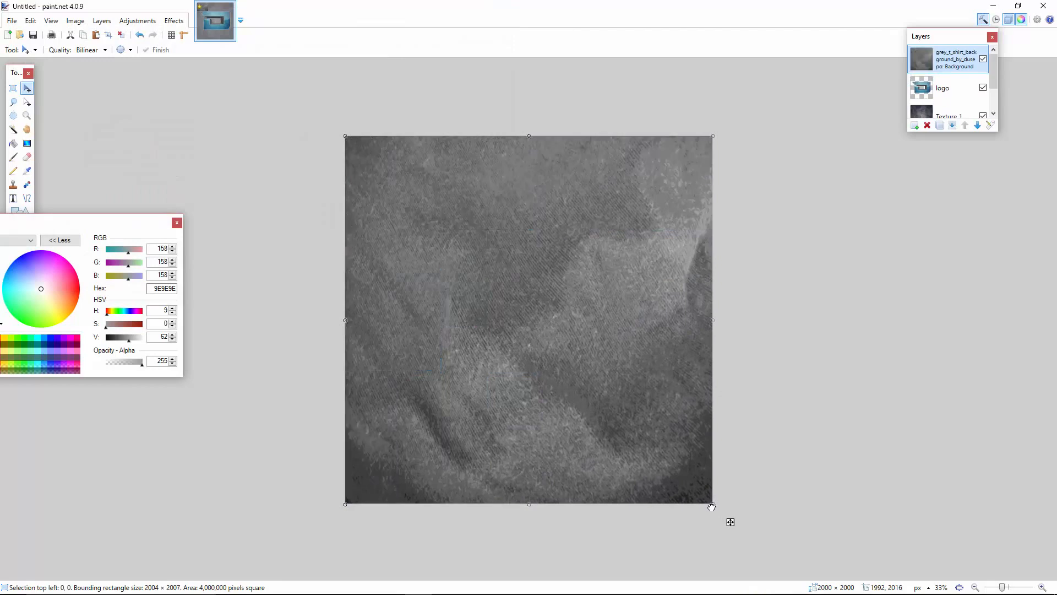
pyautogui.moveTo(956, 59); pyautogui.dragTo(954, 91)
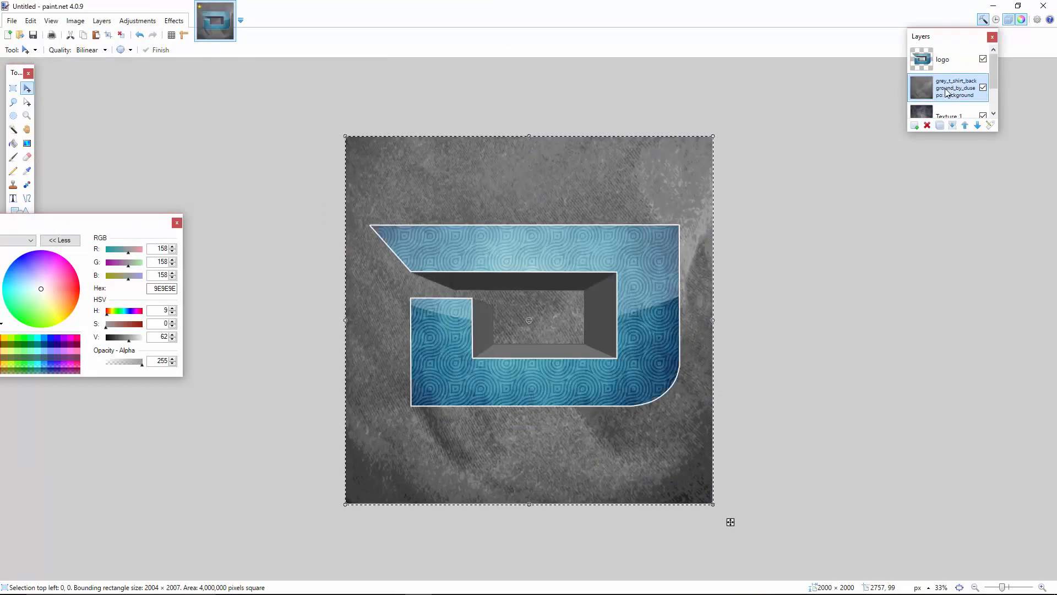
# Set the opacity of the gray T-shirt fabric layer to 73.
pyautogui.doubleClick(955, 91)
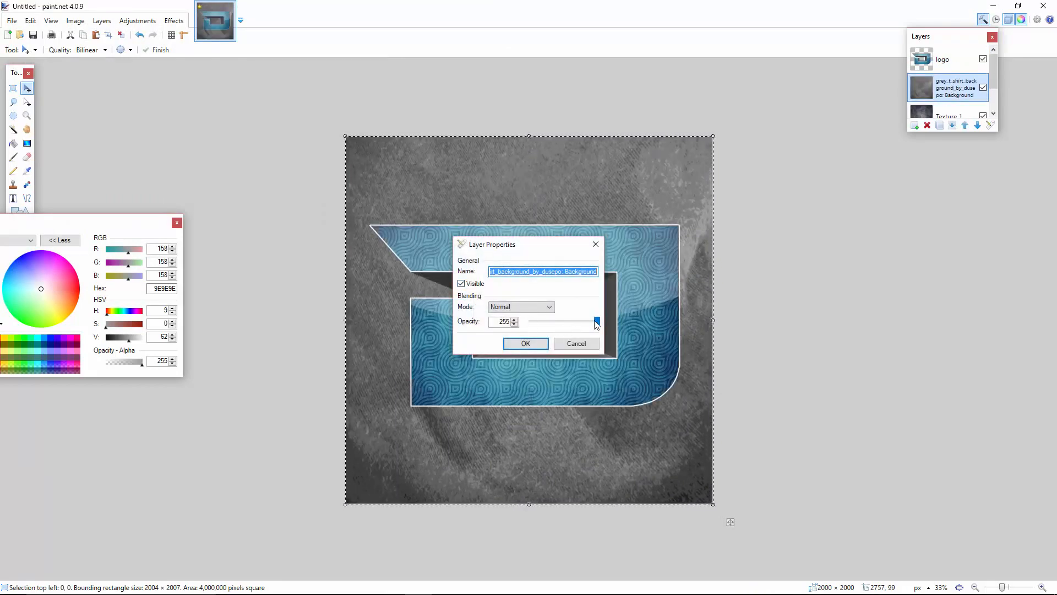
pyautogui.moveTo(597, 322); pyautogui.dragTo(554, 319)
pyautogui.click(542, 343)
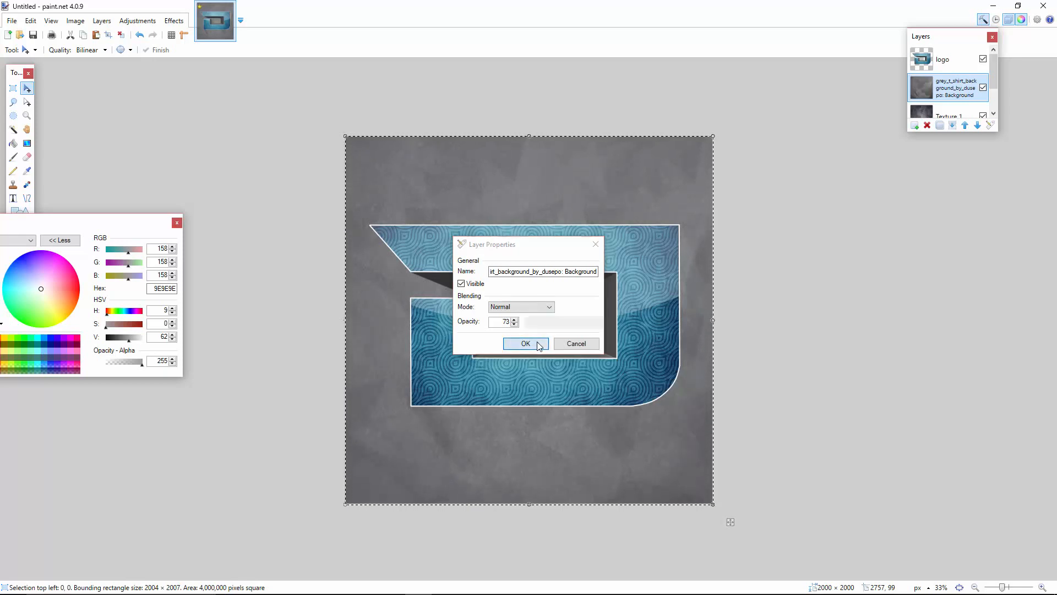
# Set the Texture 1 layer's opacity to 114 and switch to the Rectangle Select tool.
pyautogui.doubleClick(940, 116)
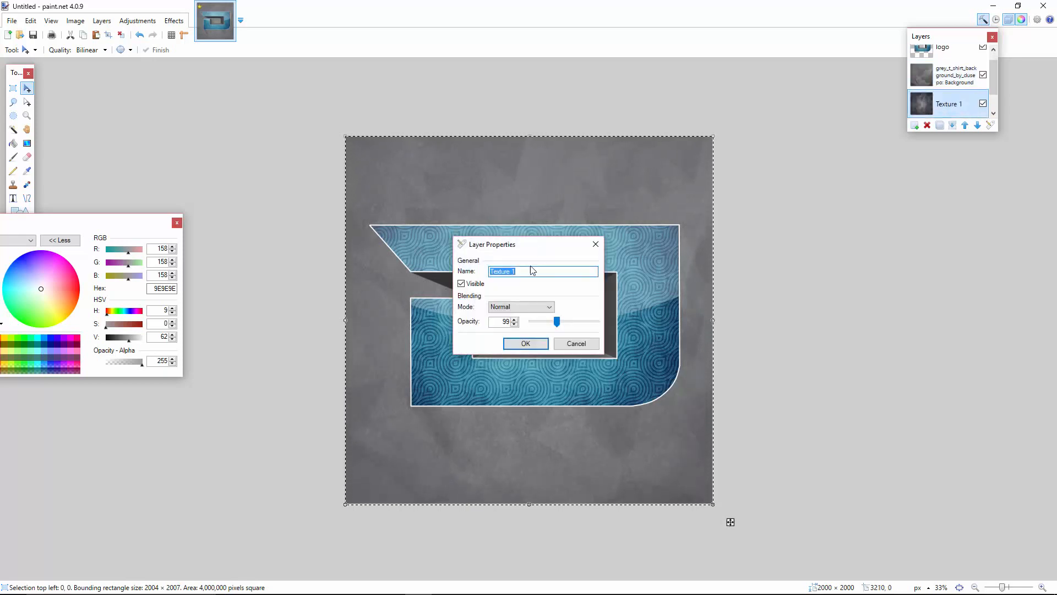
pyautogui.moveTo(560, 320); pyautogui.dragTo(563, 321)
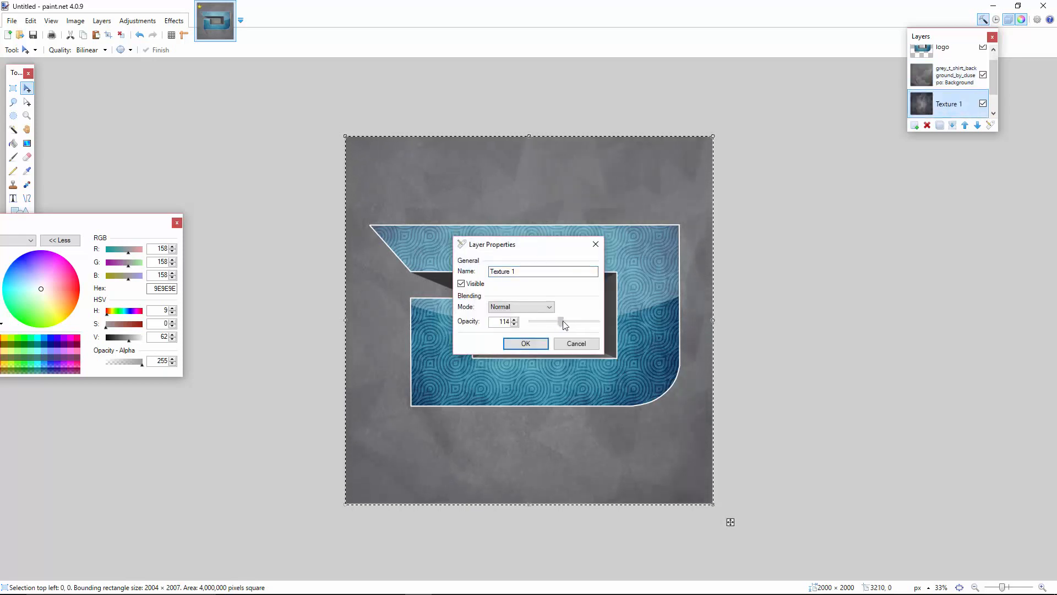
pyautogui.click(526, 343)
pyautogui.click(13, 89)
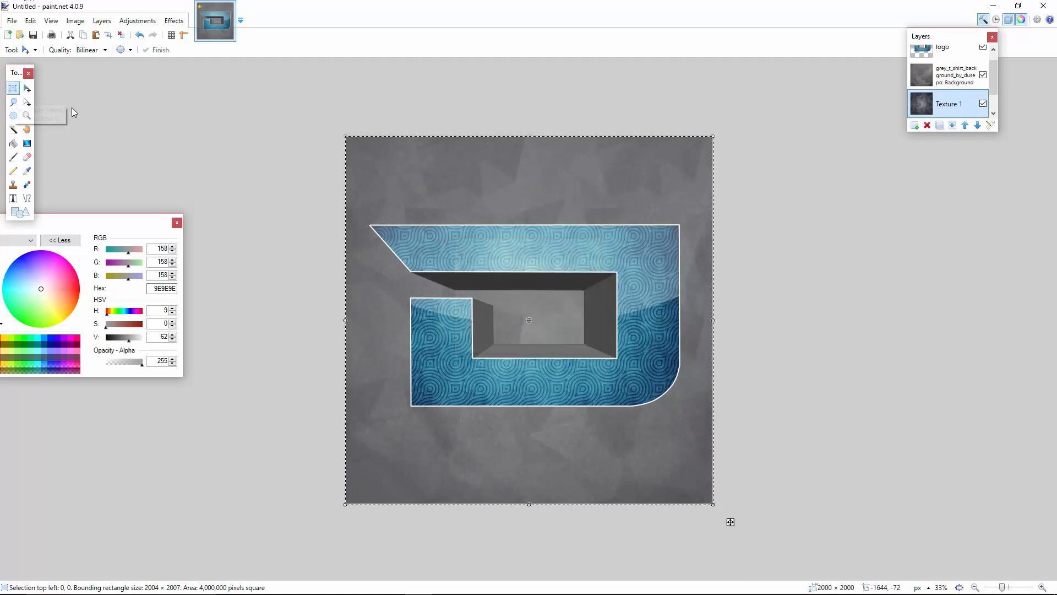
# Clear the canvas selection and make the Background layer active.
pyautogui.hotkey('ctrl', 'd')
pyautogui.scroll(-1, 994, 86)
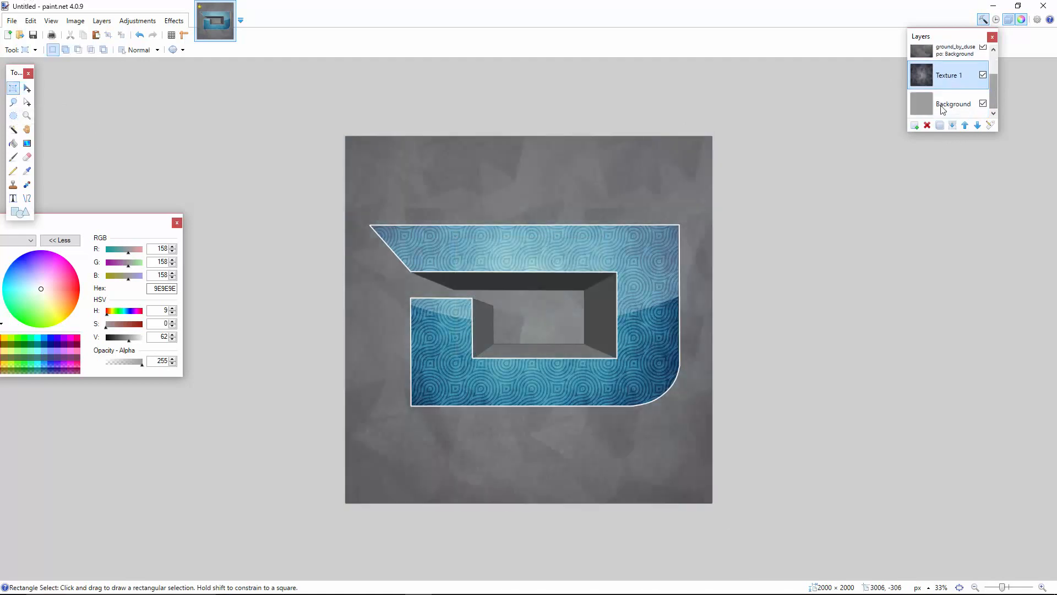
pyautogui.click(913, 112)
pyautogui.doubleClick(913, 109)
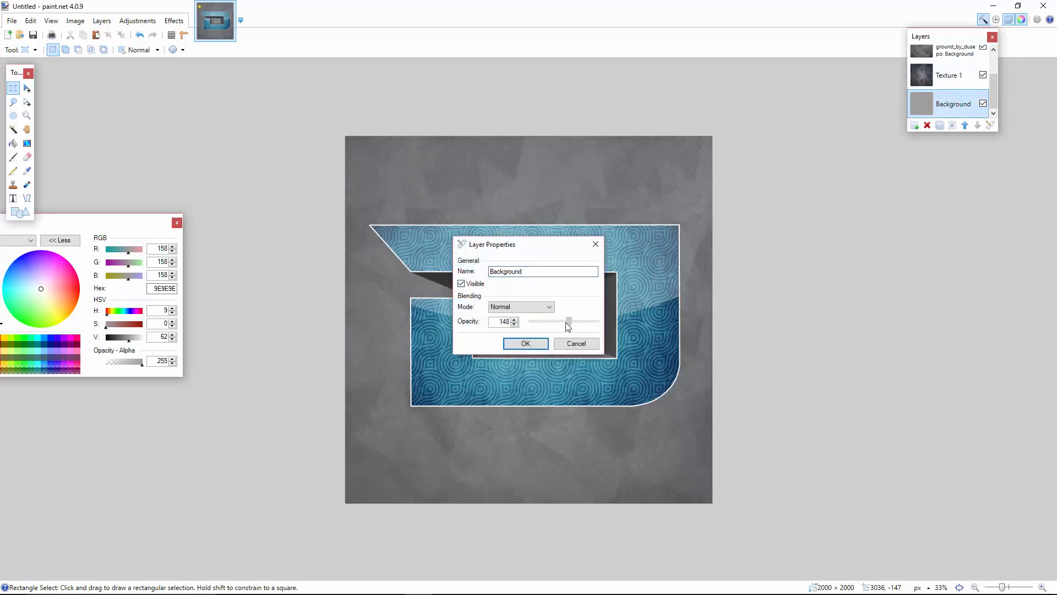
pyautogui.moveTo(567, 324); pyautogui.dragTo(613, 321)
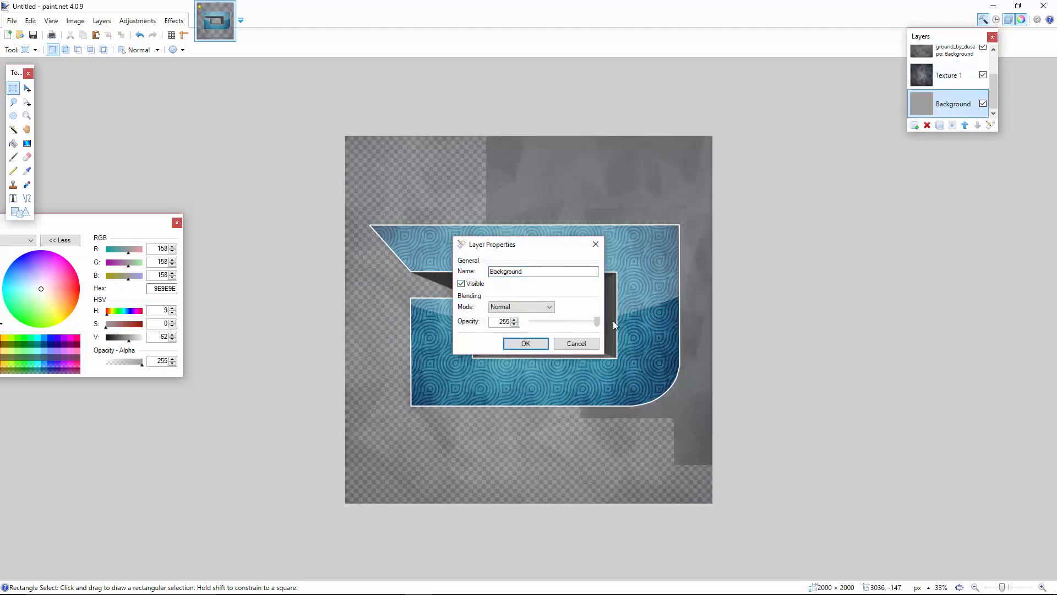
pyautogui.click(596, 245)
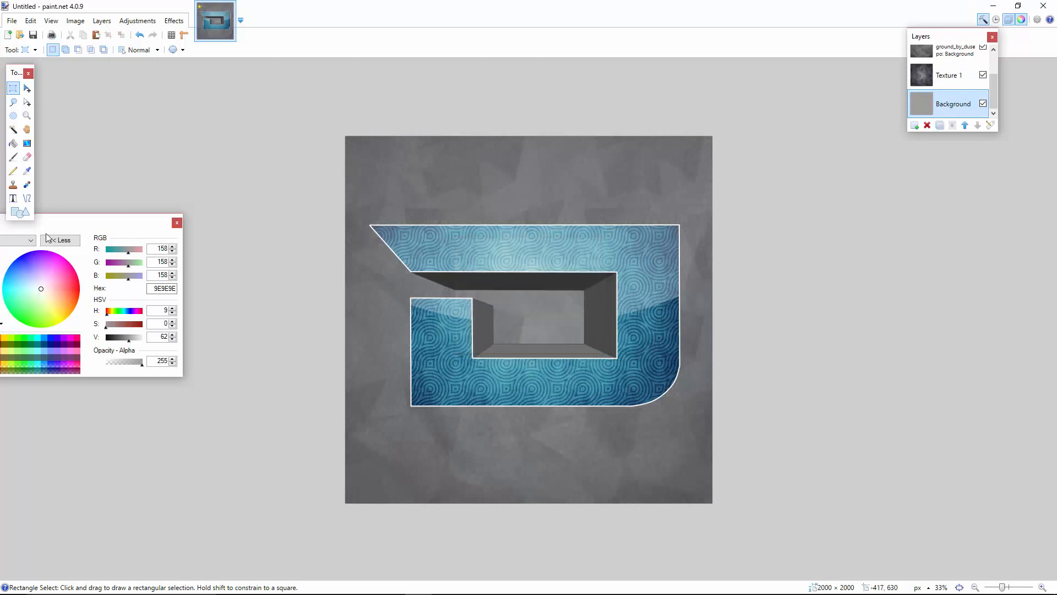
# Fill the Background layer with very light gray F2F2F2, then return to the Rectangle Select tool.
pyautogui.moveTo(9, 222); pyautogui.dragTo(62, 221)
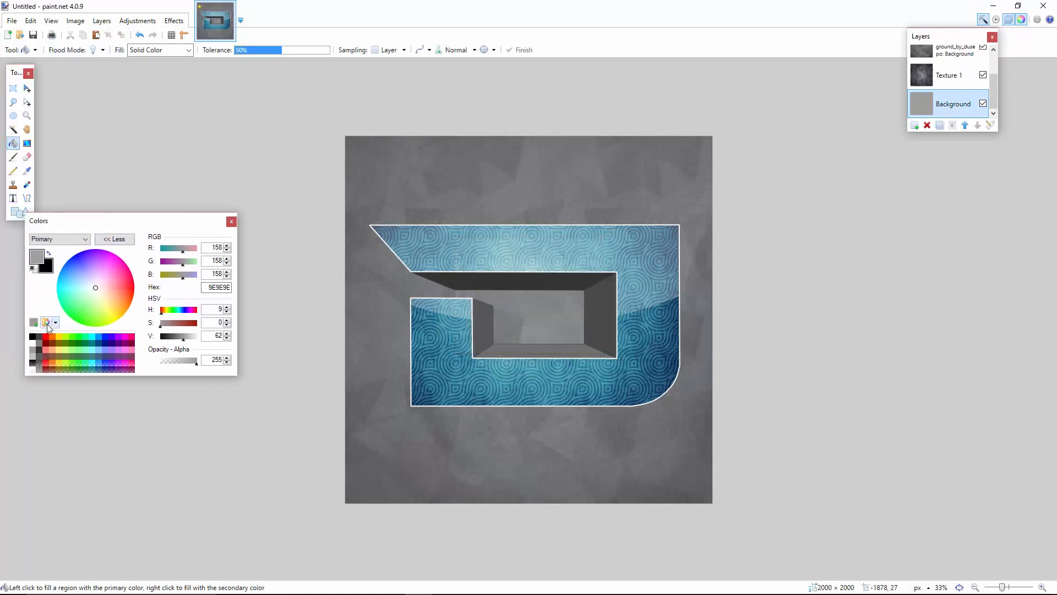
pyautogui.click(31, 342)
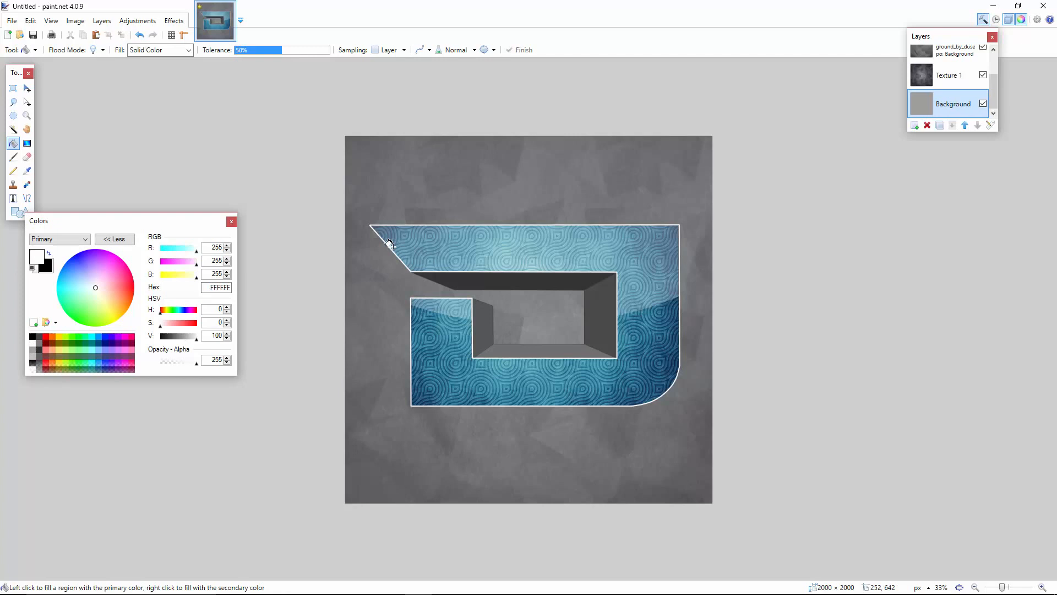
pyautogui.click(396, 213)
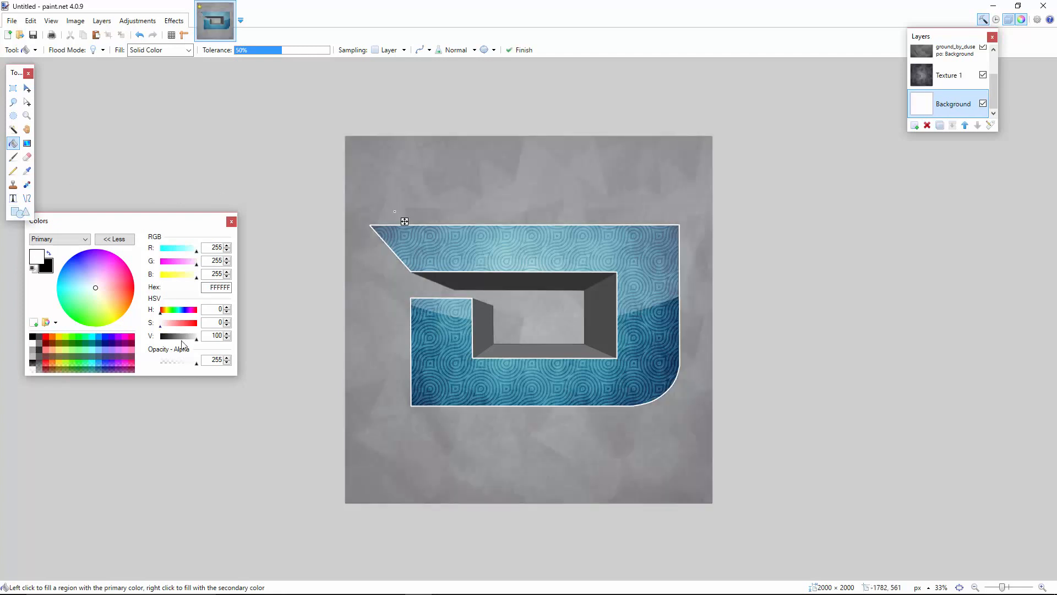
pyautogui.click(194, 337)
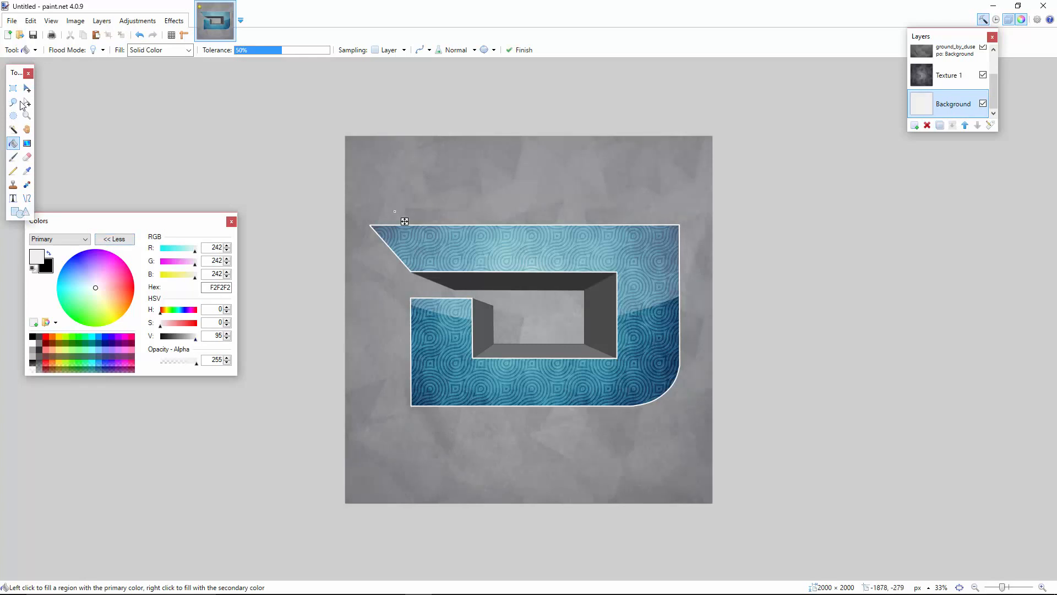
pyautogui.press('s')
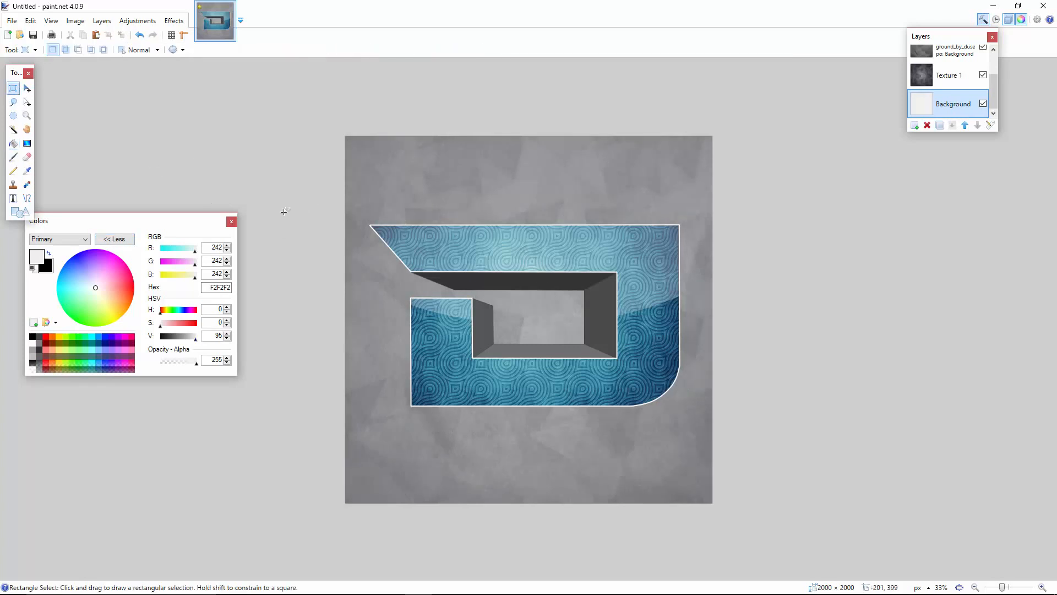
pyautogui.moveTo(212, 220); pyautogui.dragTo(160, 222)
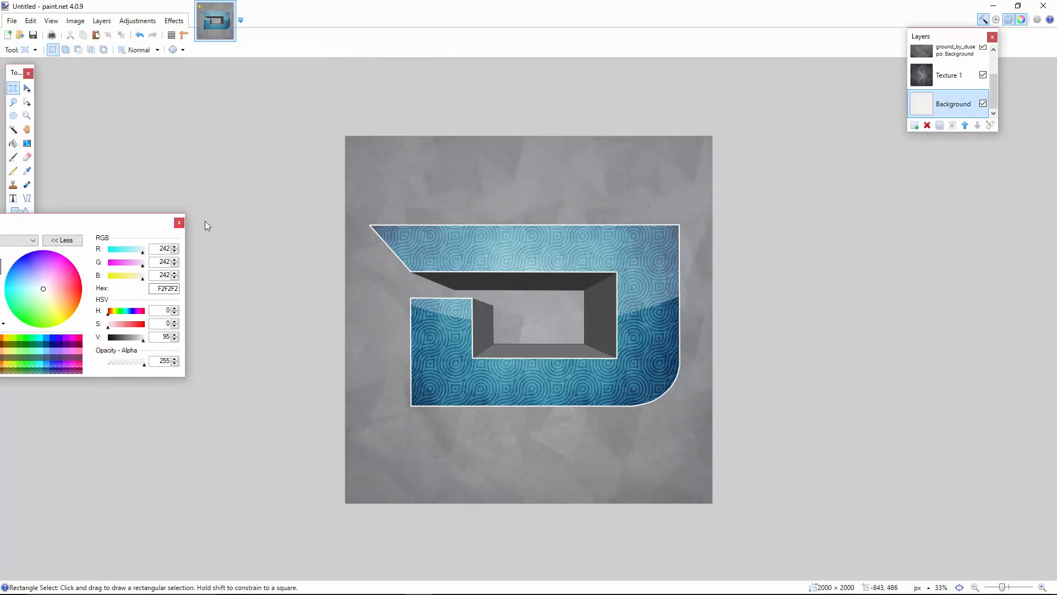
# Try to merge the gray T-shirt fabric layer down into Texture 1.
pyautogui.moveTo(998, 100); pyautogui.dragTo(998, 88)
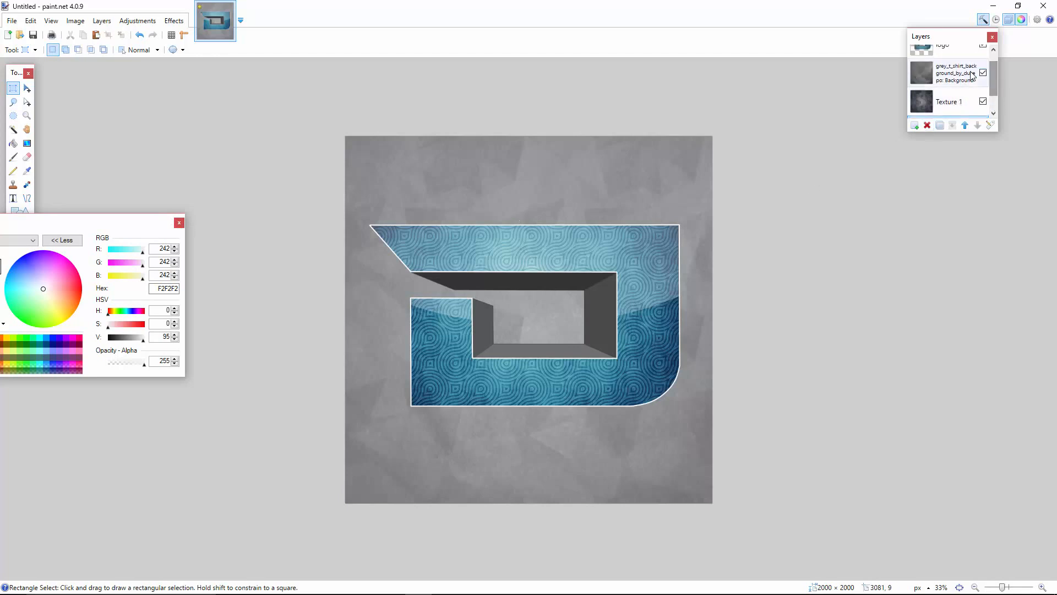
pyautogui.click(968, 76)
pyautogui.click(952, 126)
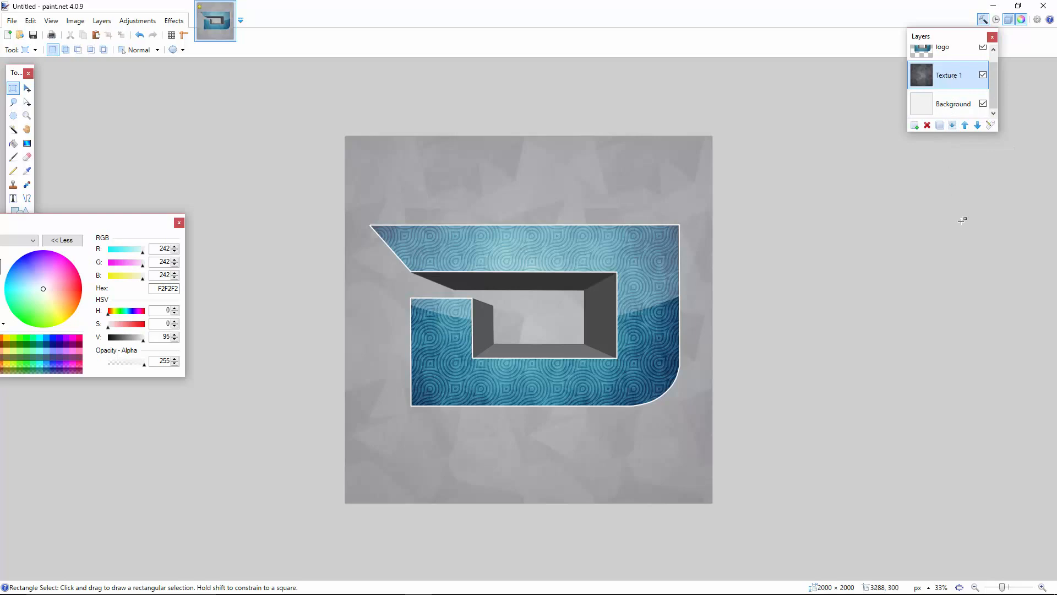
pyautogui.doubleClick(1042, 587)
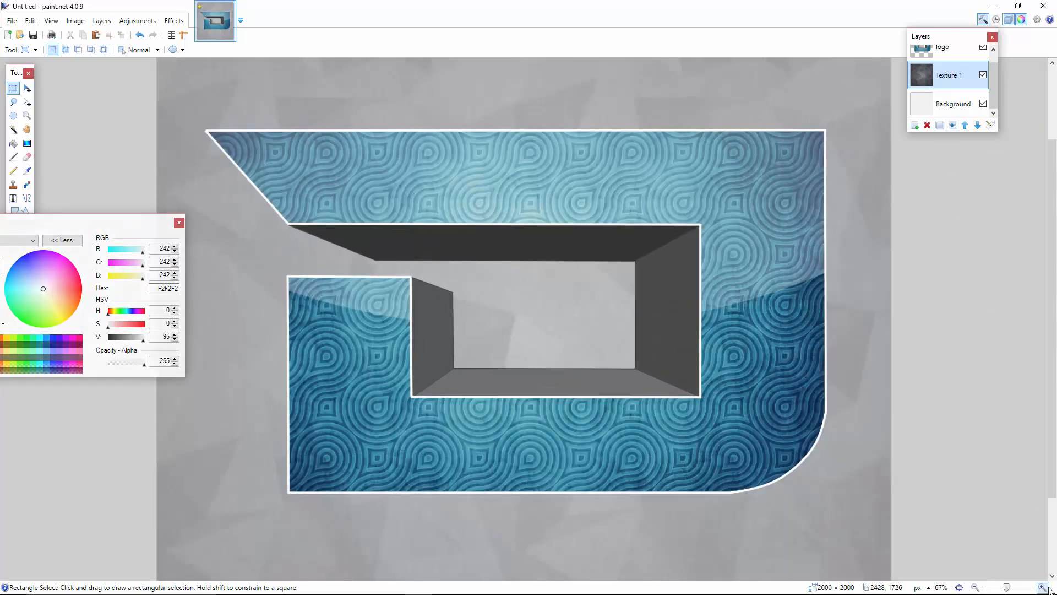
pyautogui.scroll(2, 729, 262)
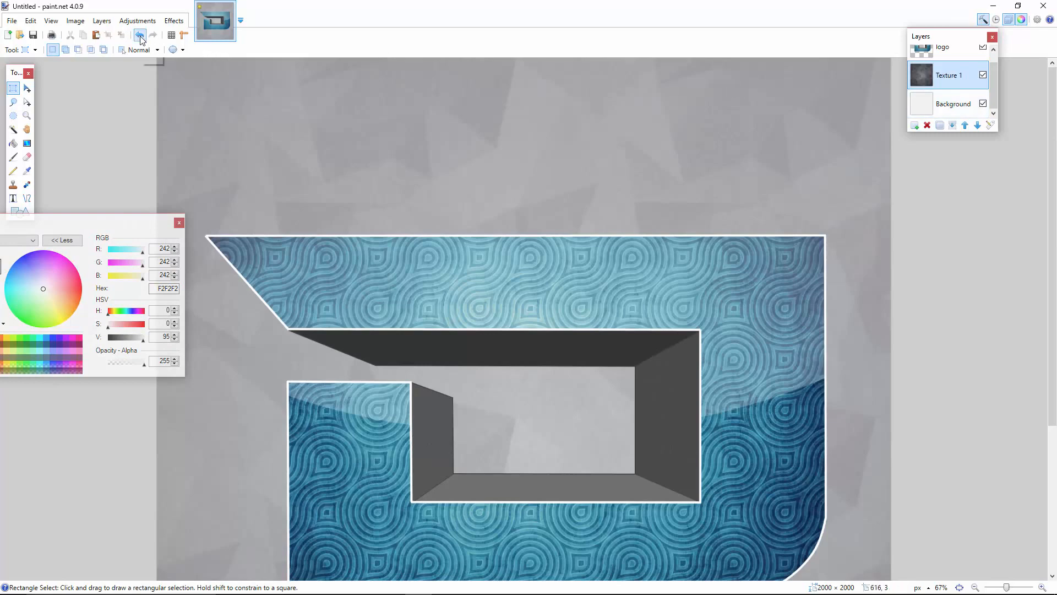
# Undo the merge of the fabric layer into Texture 1.
pyautogui.click(141, 36)
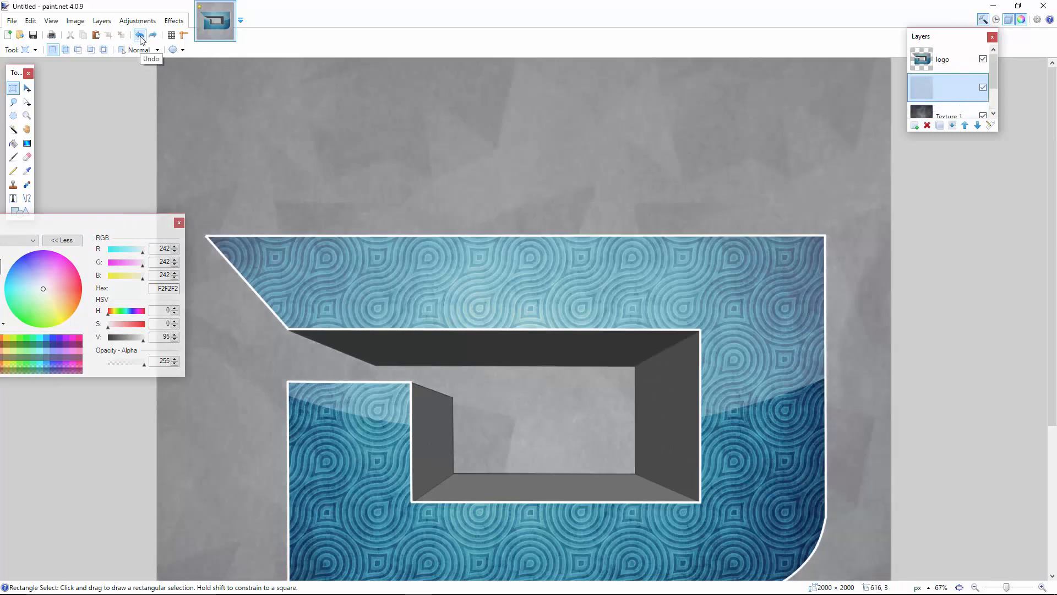
pyautogui.click(975, 587)
pyautogui.click(975, 587)
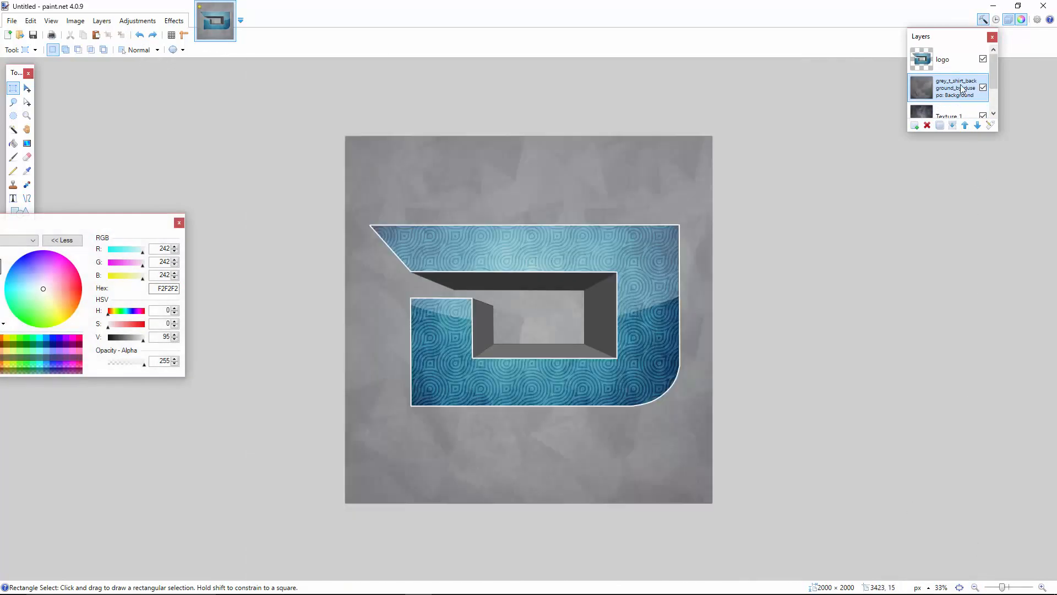
# Rename the gray T-shirt fabric layer to Texture 2.
pyautogui.doubleClick(961, 88)
pyautogui.write('Texture 2')
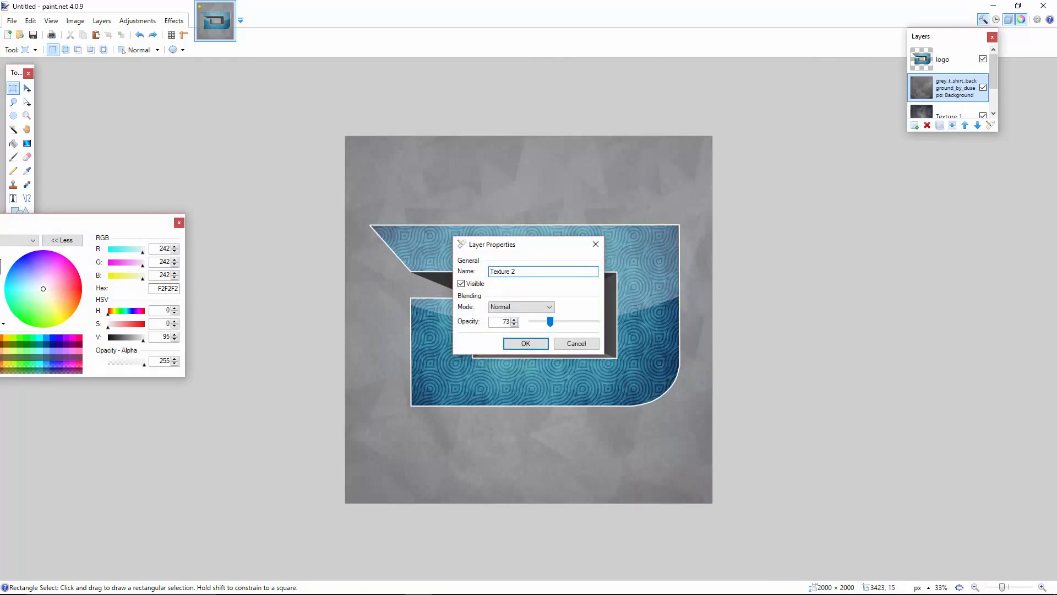
pyautogui.click(525, 343)
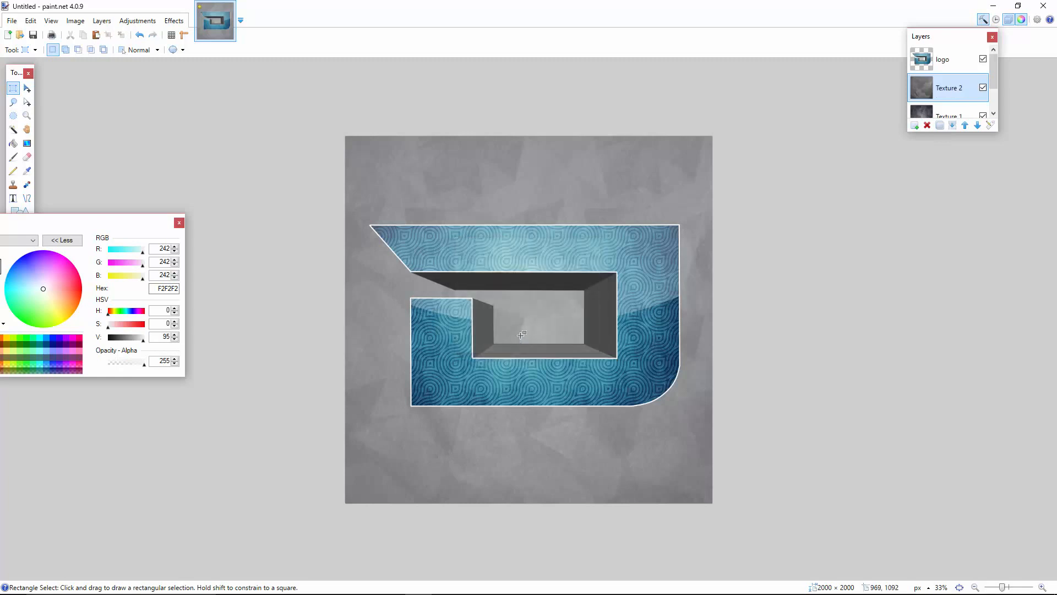
# Select everything on the logo layer and stretch it upward to about 2000 × 2450 px.
pyautogui.click(941, 60)
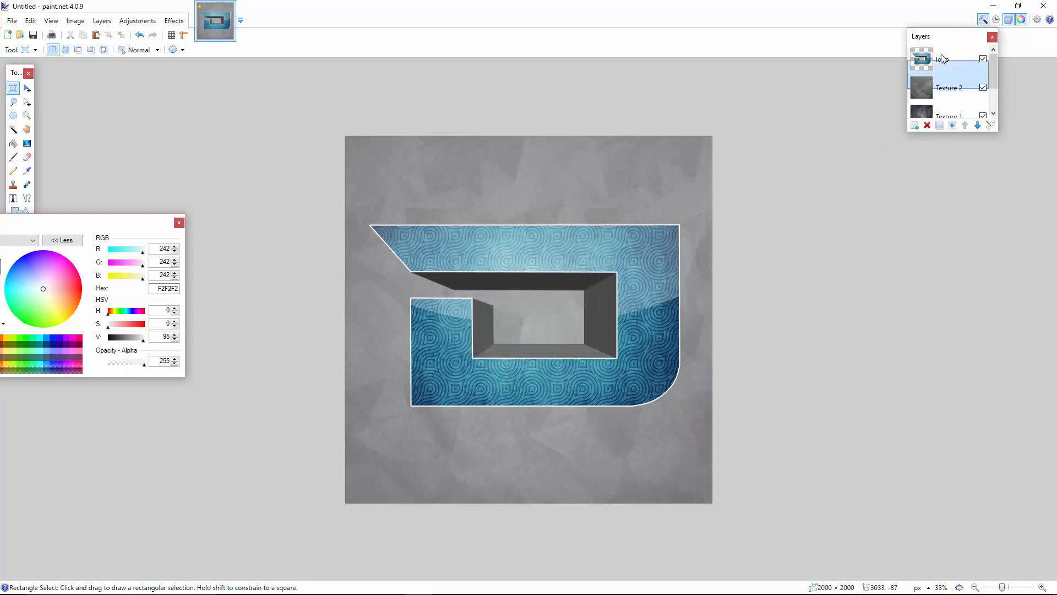
pyautogui.click(26, 89)
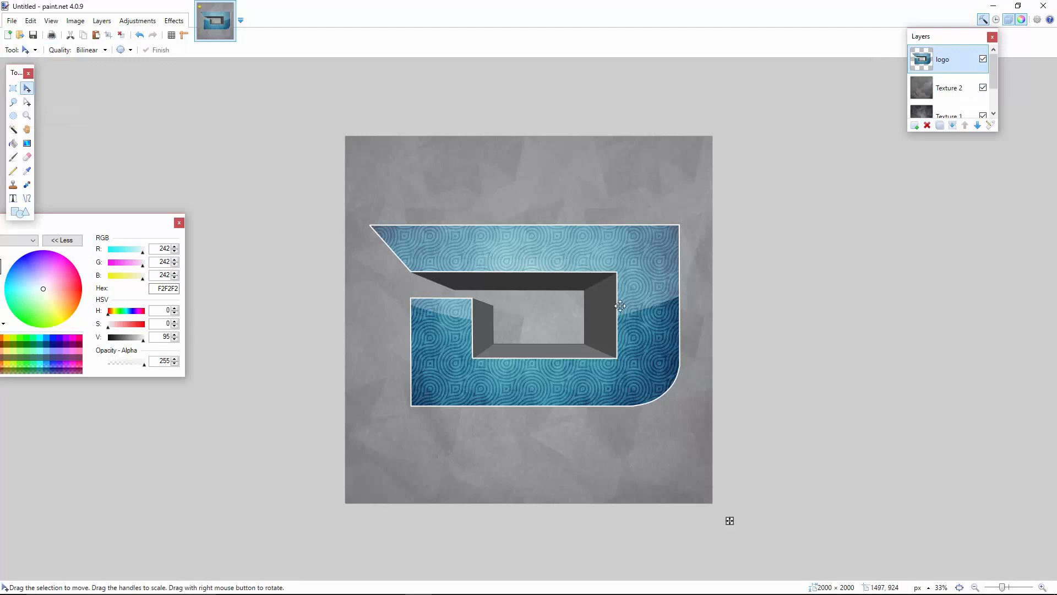
pyautogui.hotkey('ctrl', 'a')
pyautogui.moveTo(531, 137); pyautogui.dragTo(538, 56)
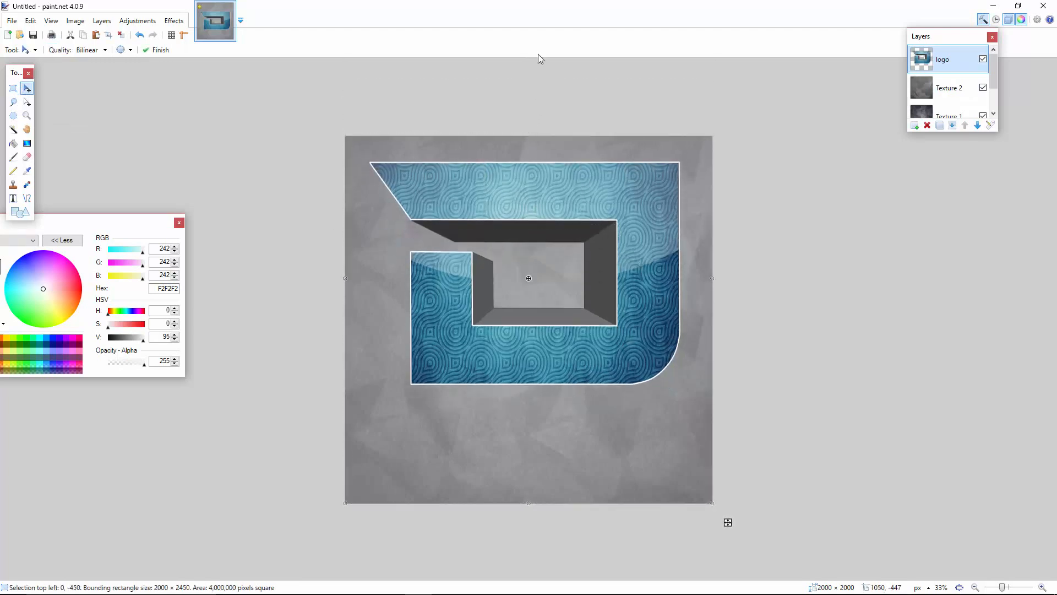
# Rotate the logo clockwise to an angle of about -11.87°, reposition it within the canvas, and clear the selection.
pyautogui.moveTo(329, 102); pyautogui.dragTo(392, 94)
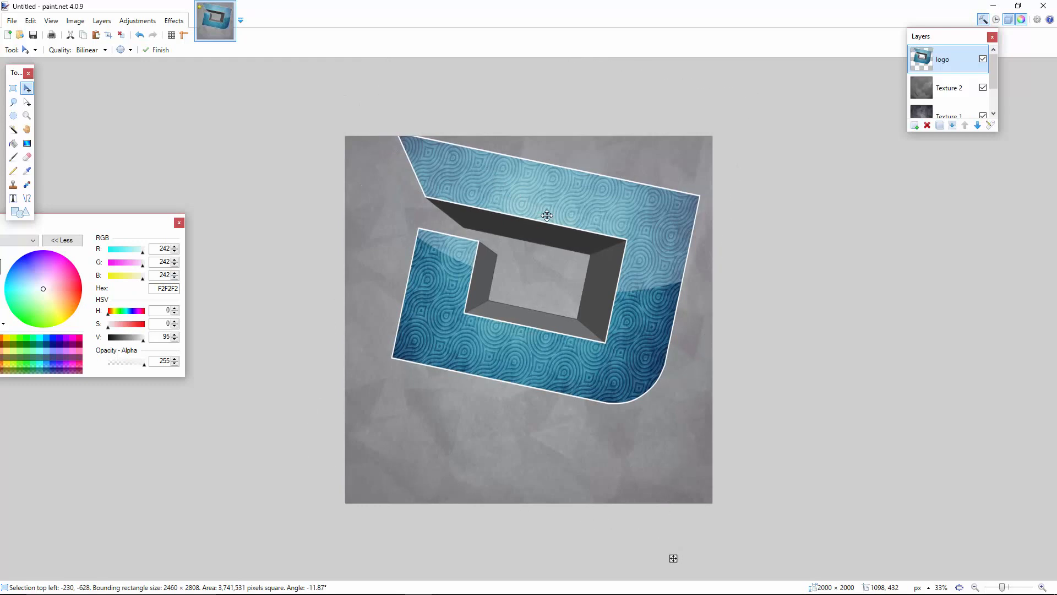
pyautogui.moveTo(673, 558); pyautogui.dragTo(673, 580)
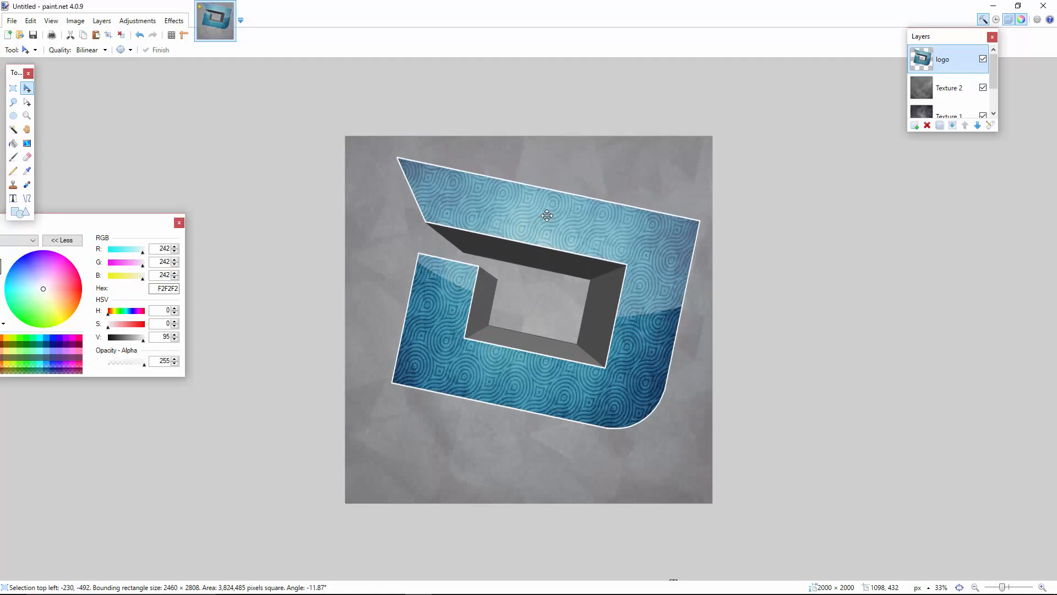
pyautogui.moveTo(547, 215); pyautogui.dragTo(545, 217)
pyautogui.moveTo(556, 278); pyautogui.dragTo(550, 281)
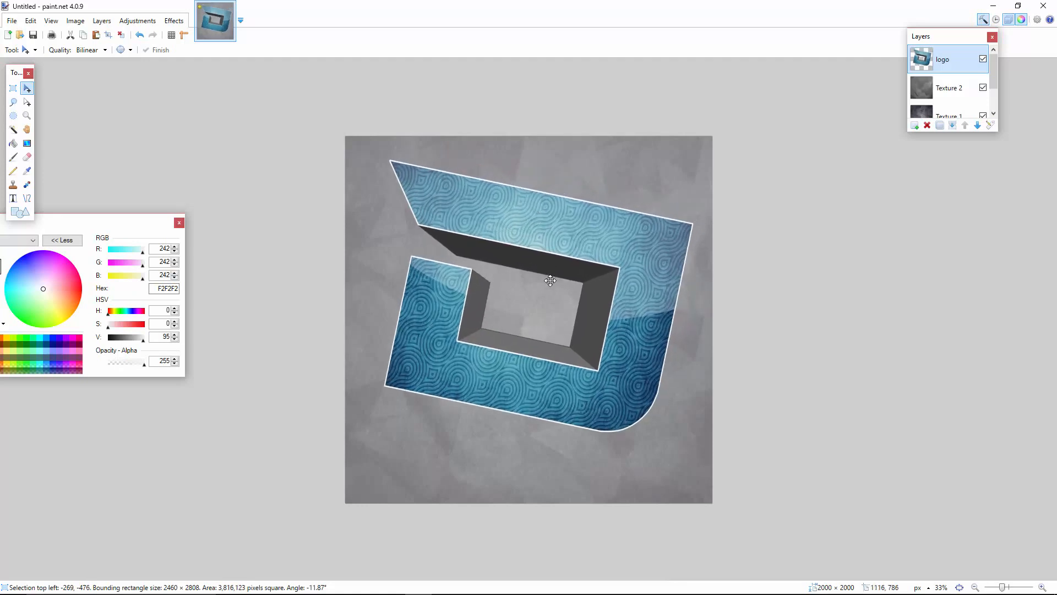
pyautogui.click(12, 89)
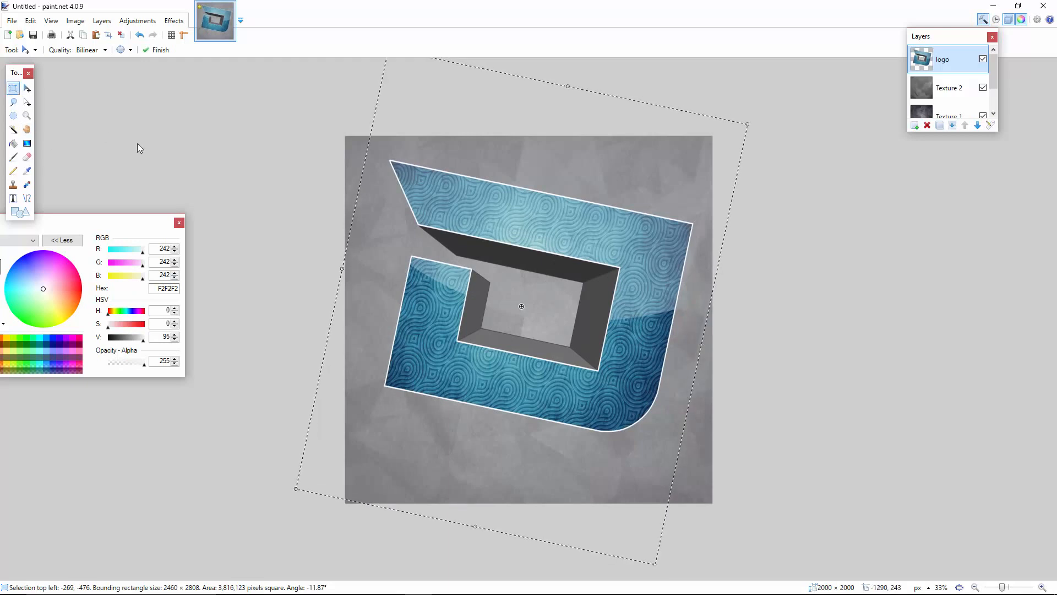
pyautogui.hotkey('ctrl', 'd')
# Try repeating the last Glow effect on the logo layer.
pyautogui.click(976, 587)
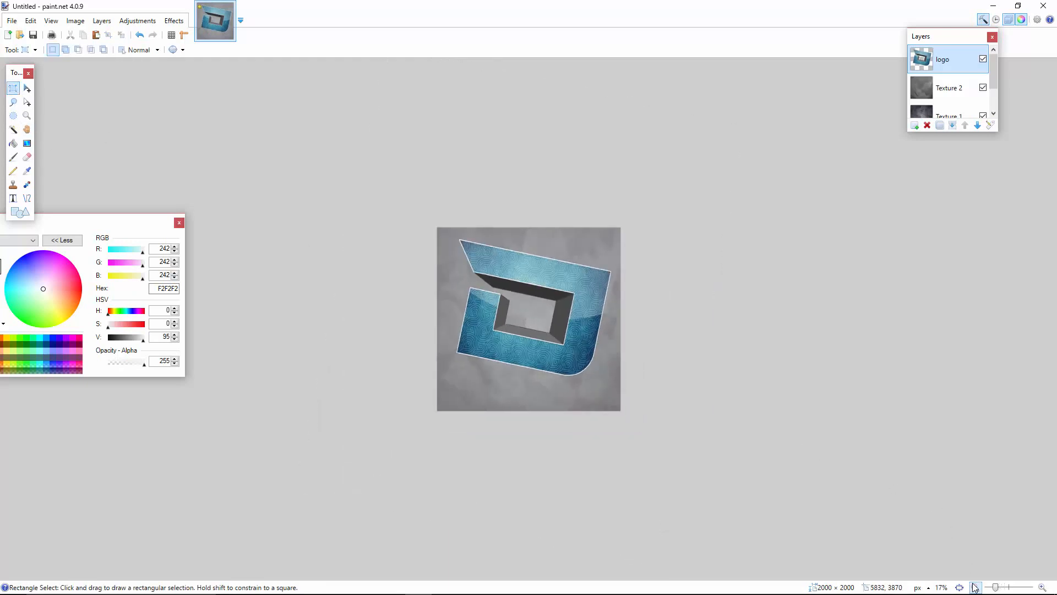
pyautogui.click(1043, 587)
pyautogui.click(1043, 588)
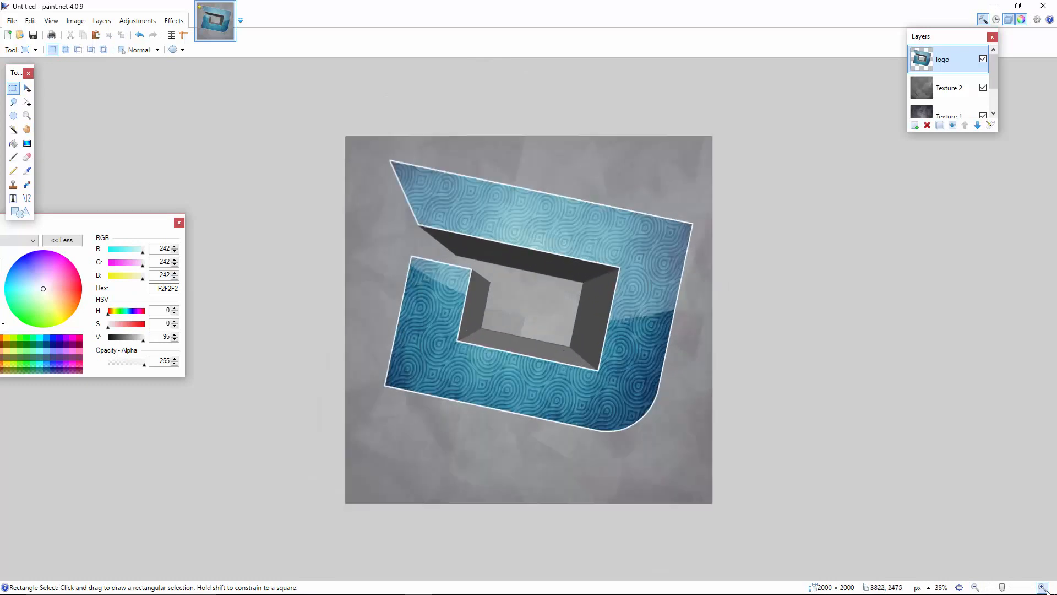
pyautogui.click(1042, 587)
pyautogui.scroll(-1, 1043, 565)
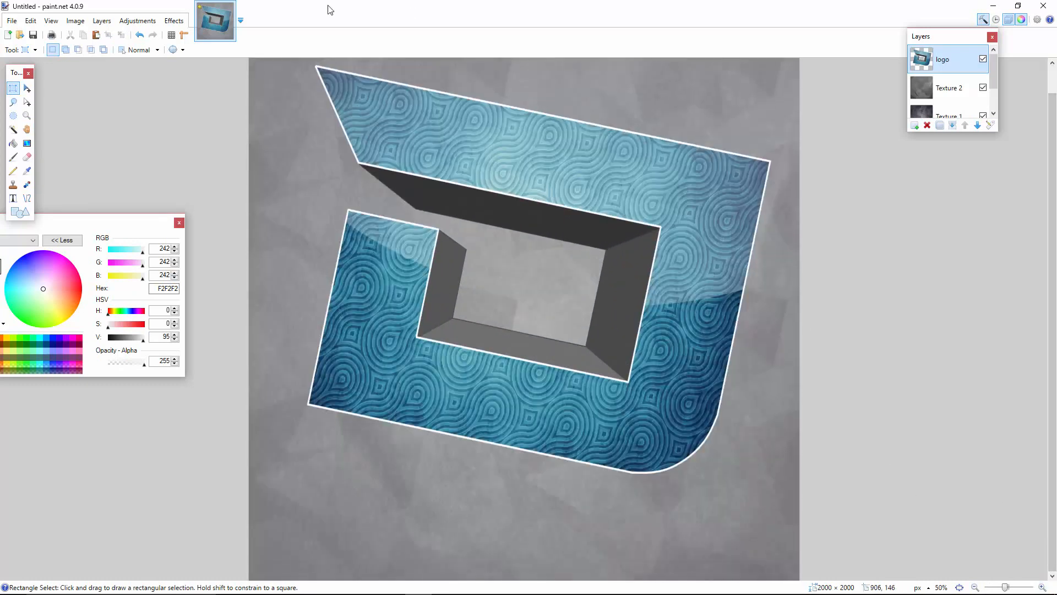
pyautogui.click(174, 21)
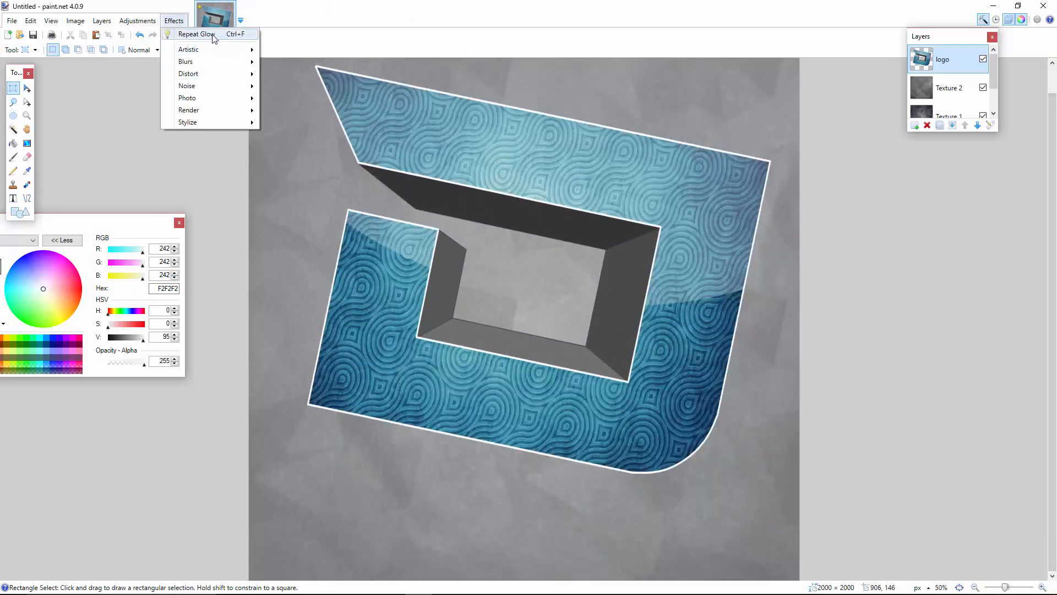
pyautogui.click(196, 34)
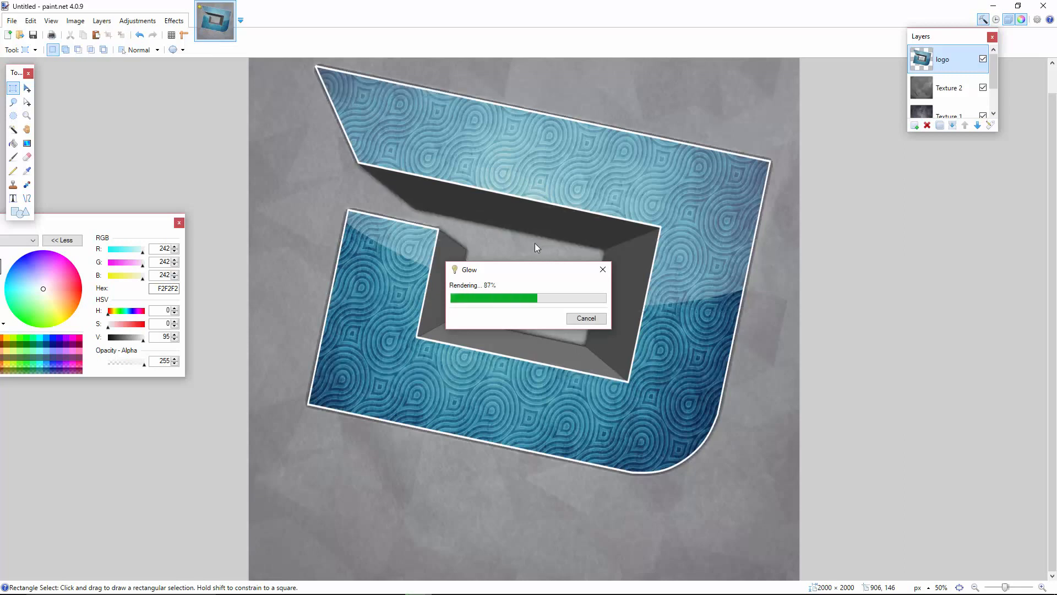
# Apply a Glow to the logo layer with radius 20, brightness -100 and contrast -100.
pyautogui.click(174, 21)
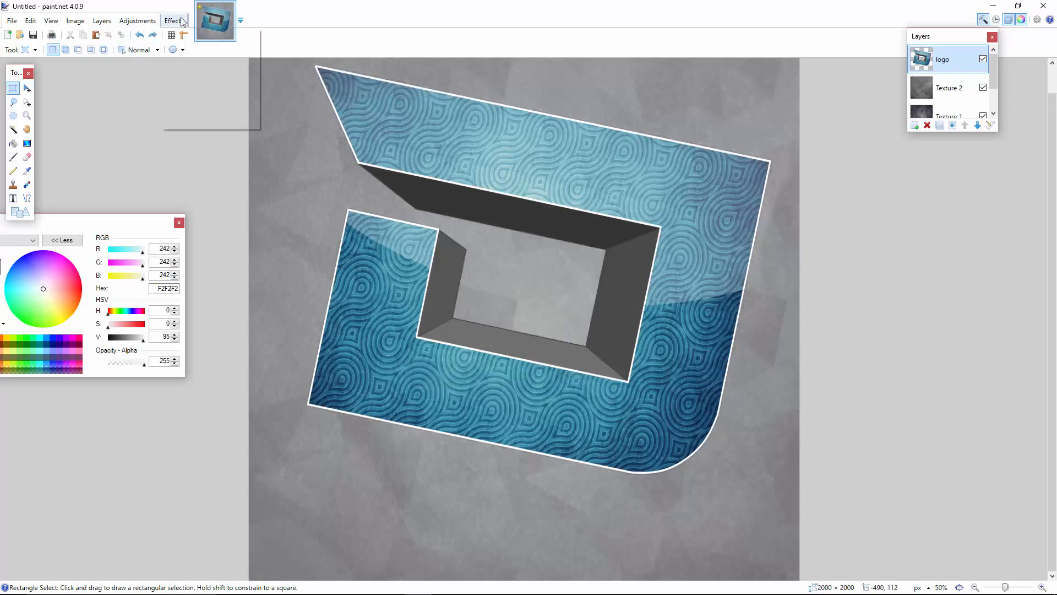
pyautogui.moveTo(203, 100)
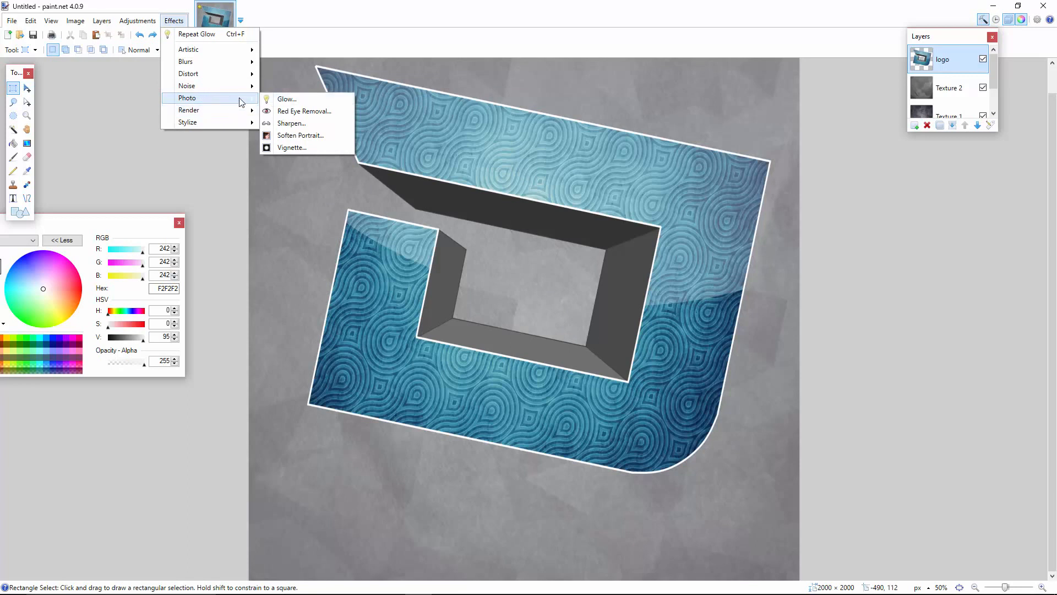
pyautogui.click(268, 99)
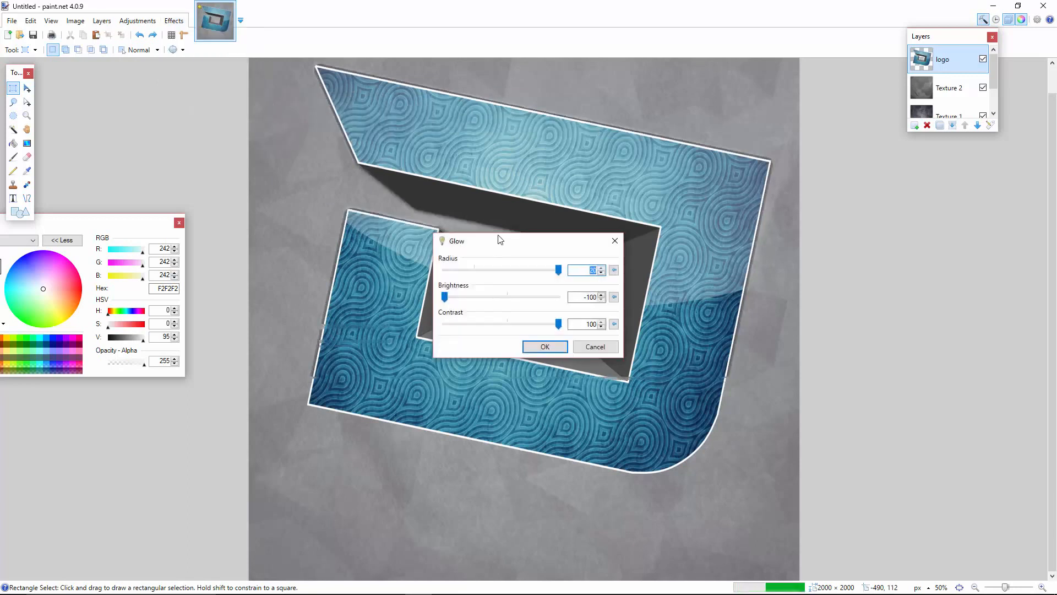
pyautogui.moveTo(500, 240); pyautogui.dragTo(804, 236)
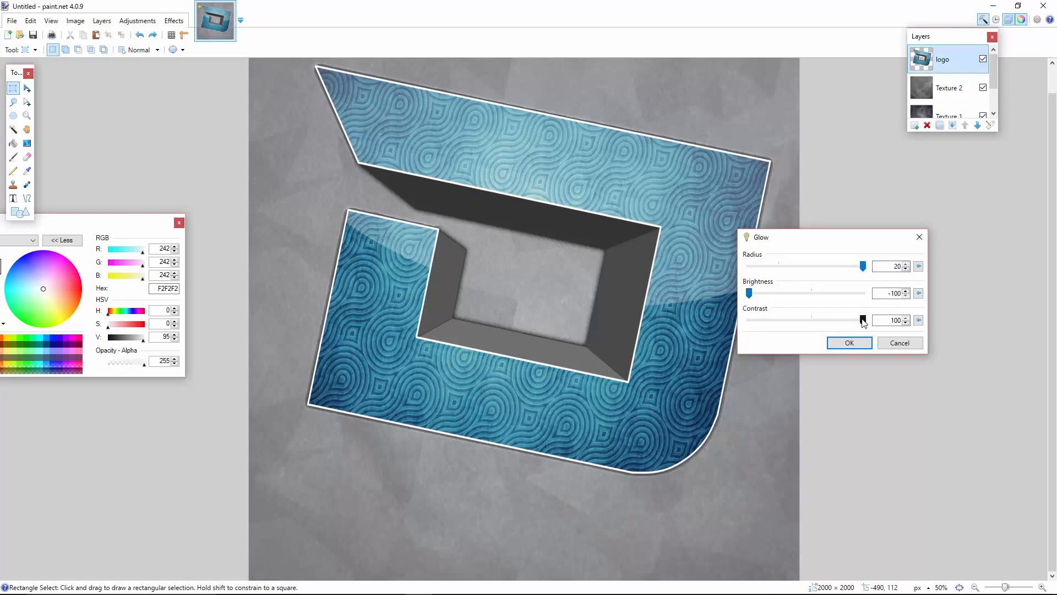
pyautogui.moveTo(863, 321); pyautogui.dragTo(749, 321)
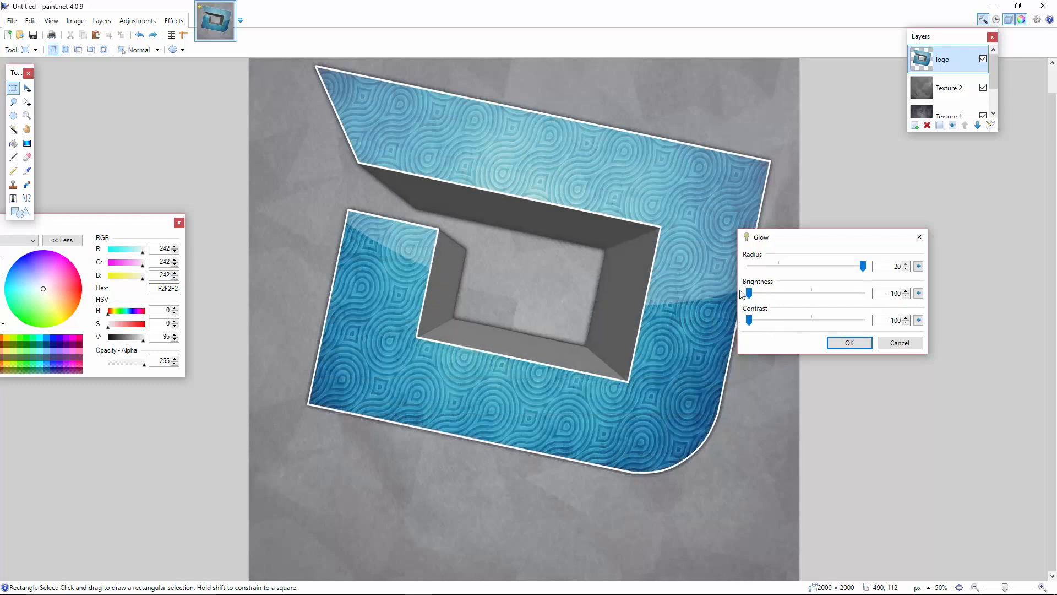
pyautogui.moveTo(748, 293)
pyautogui.mouseDown()
pyautogui.moveTo(863, 293)
pyautogui.moveTo(735, 291)
pyautogui.mouseUp()
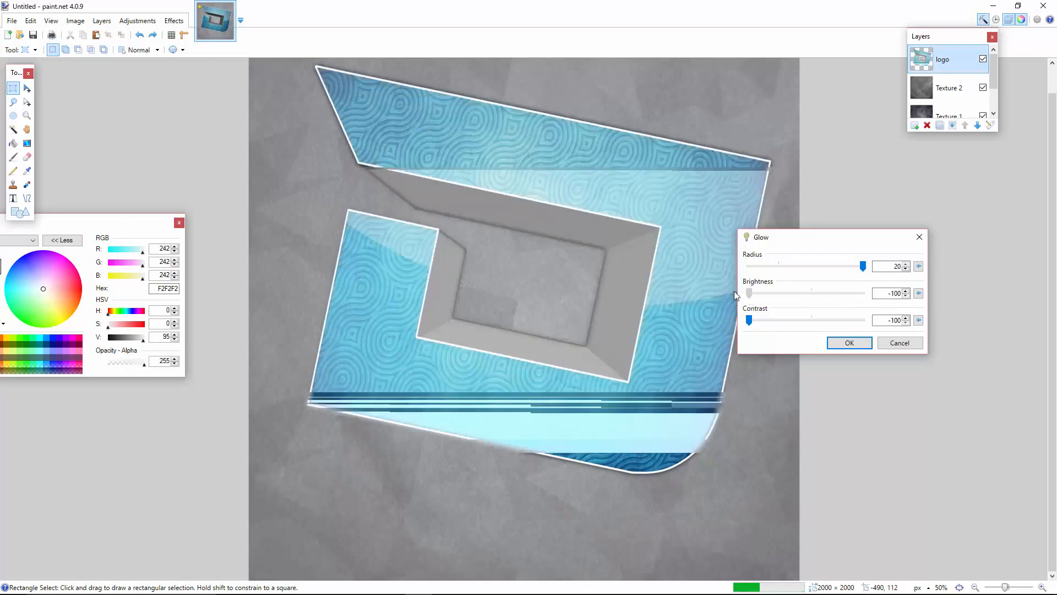
pyautogui.moveTo(863, 266); pyautogui.dragTo(818, 267)
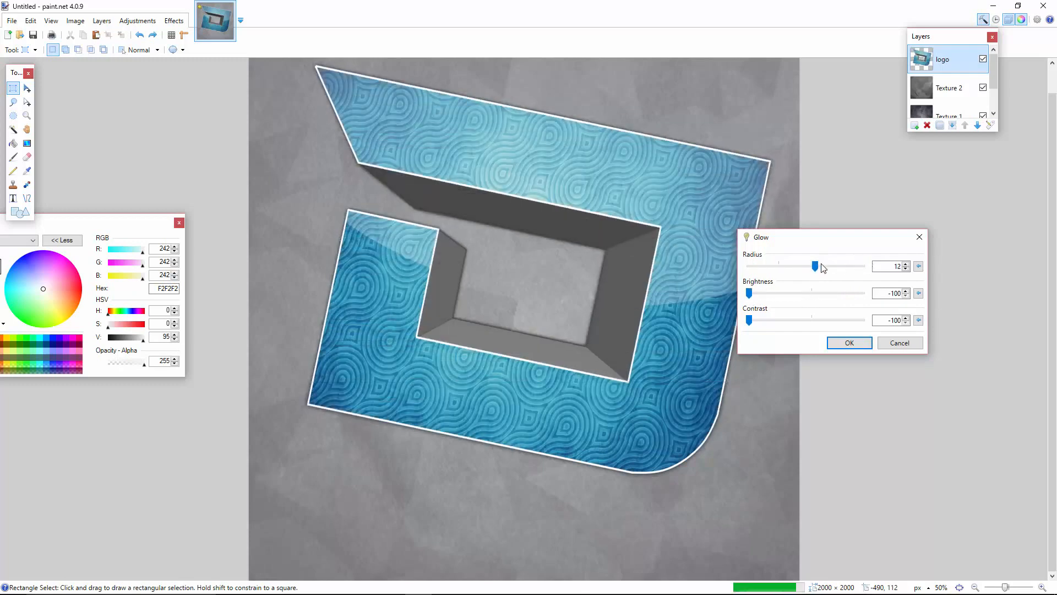
pyautogui.click(849, 343)
# Try repeating the Glow with contrast -100 on the logo layer, and undo it.
pyautogui.click(174, 21)
pyautogui.click(172, 33)
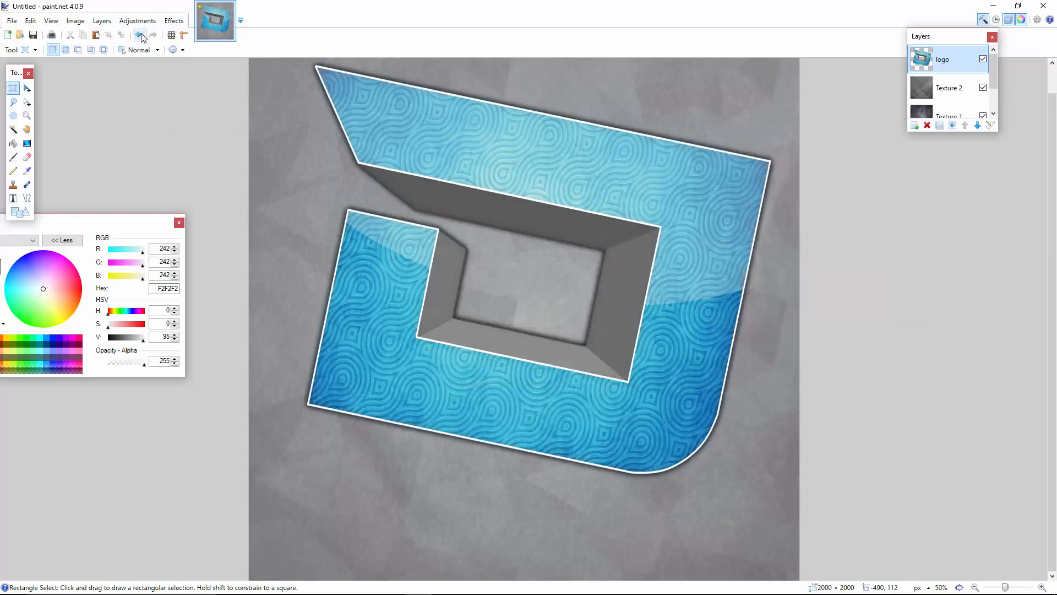
pyautogui.click(142, 34)
# Apply another Glow to the logo layer with radius 20, brightness -100 and contrast 100.
pyautogui.click(174, 20)
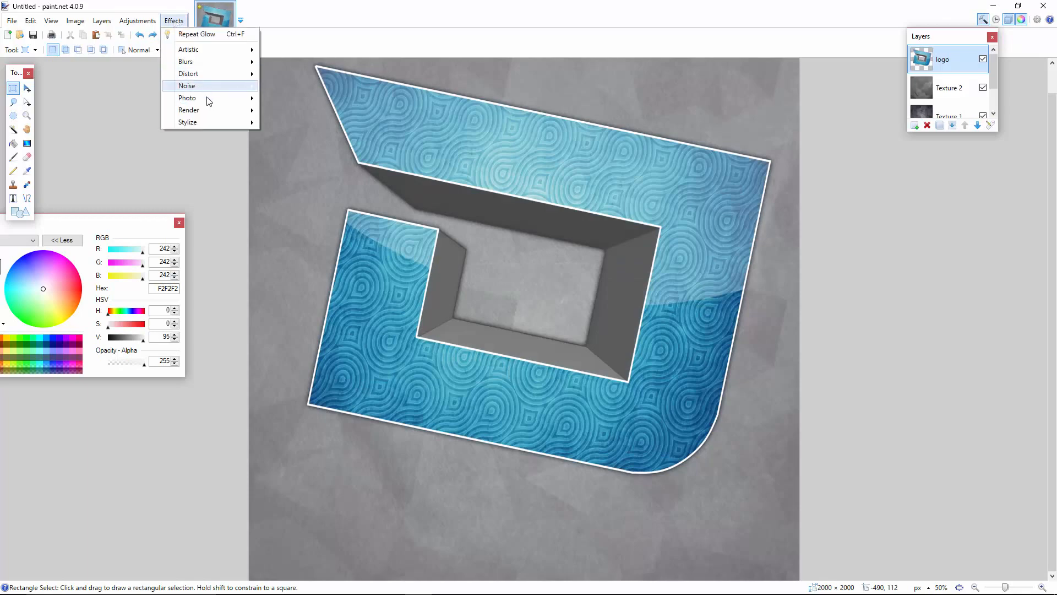
pyautogui.moveTo(209, 99)
pyautogui.click(287, 99)
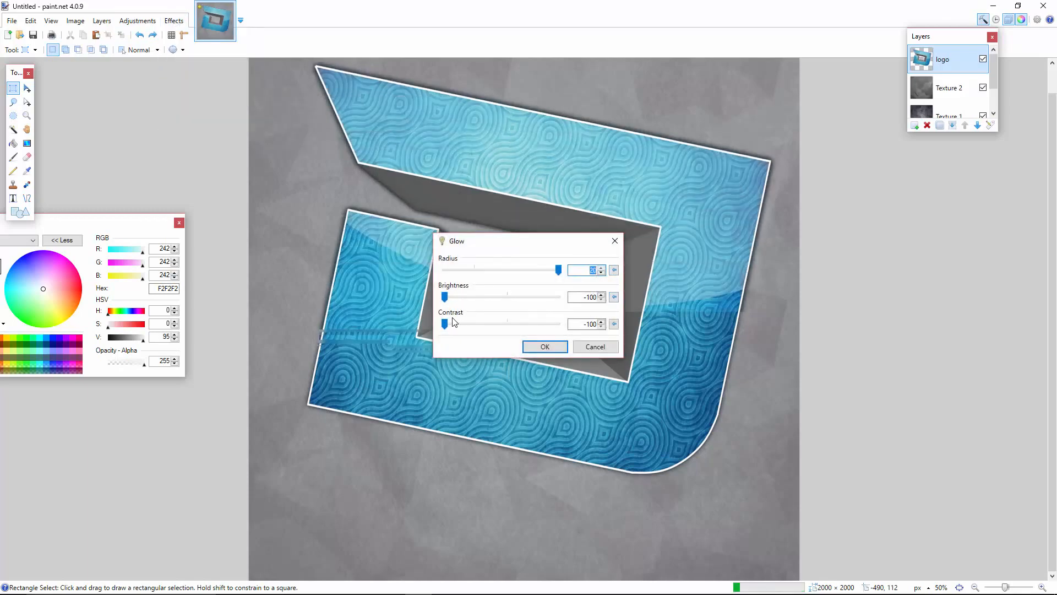
pyautogui.moveTo(528, 238); pyautogui.dragTo(901, 218)
pyautogui.moveTo(925, 295); pyautogui.dragTo(988, 293)
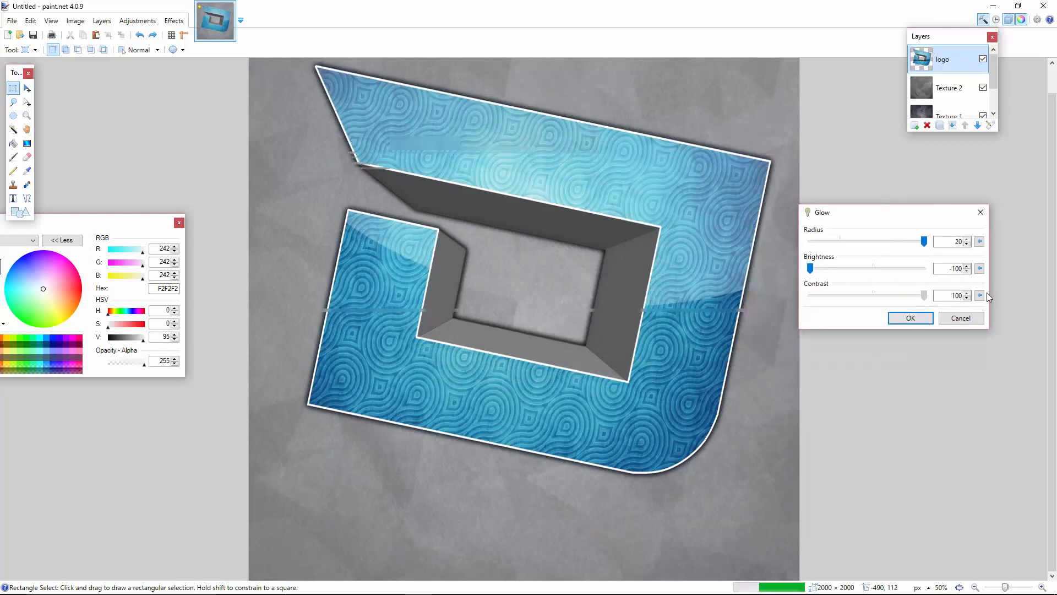
pyautogui.click(910, 318)
# Repeat the Glow effect two more times to darken the edge around the logo.
pyautogui.click(131, 24)
pyautogui.click(183, 21)
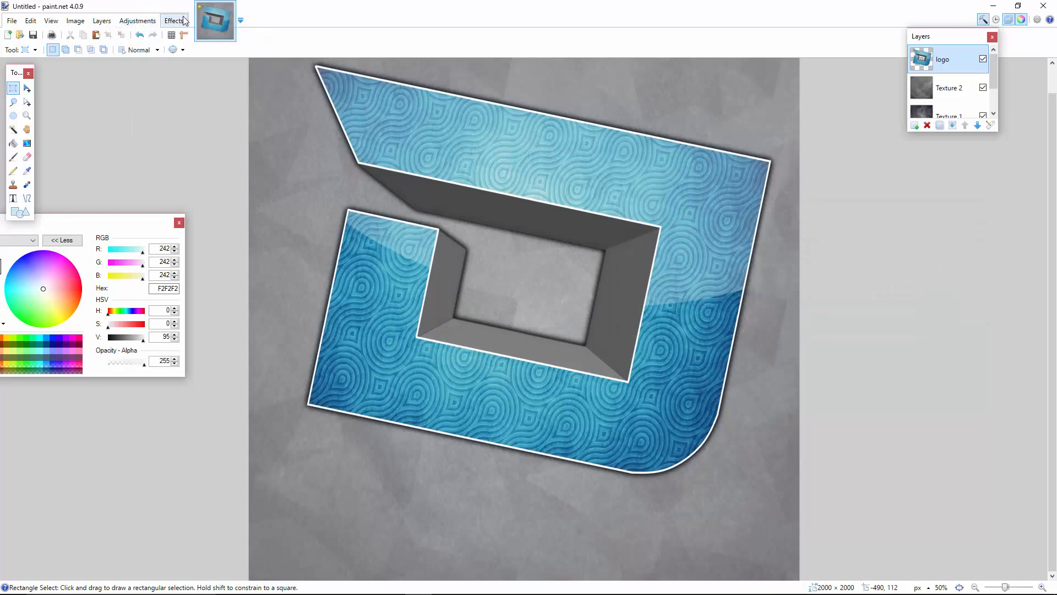
pyautogui.click(182, 21)
pyautogui.click(191, 34)
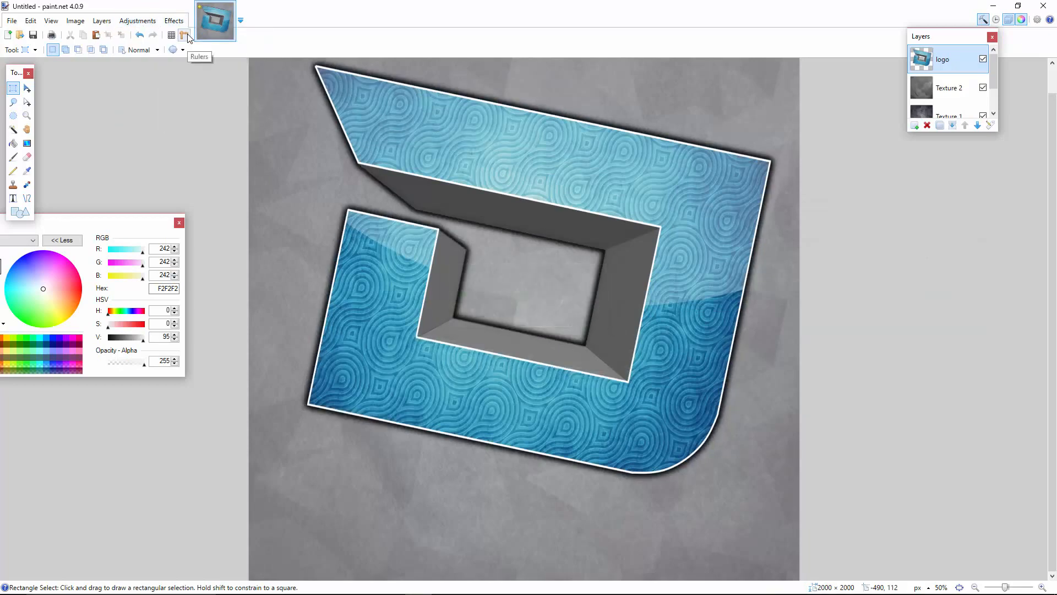
pyautogui.click(175, 21)
pyautogui.click(196, 36)
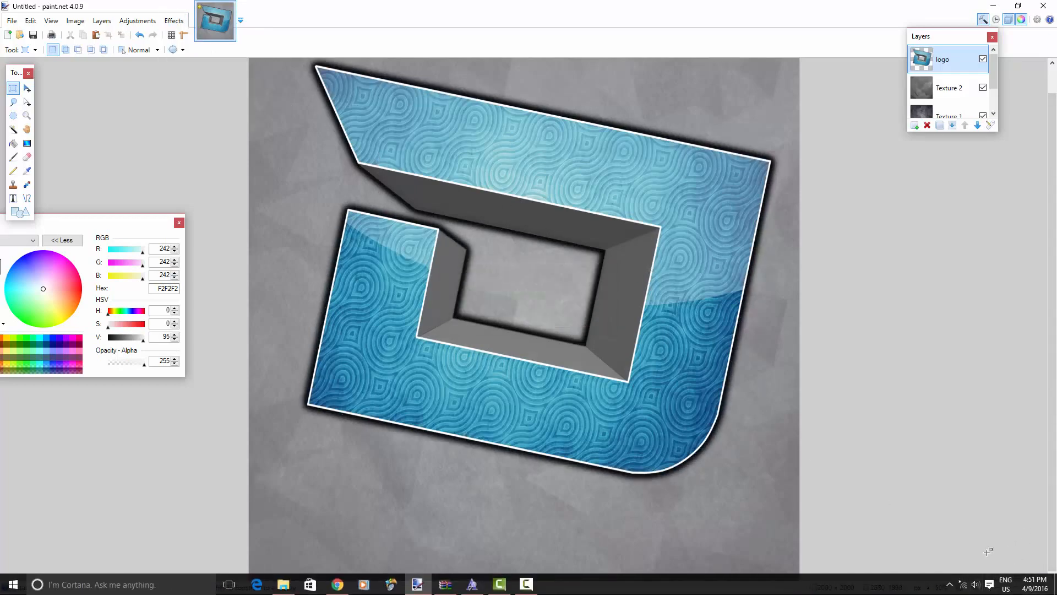
# Apply a centered Vignette to the Texture 2 layer with radius 0.62 and density 1.00.
pyautogui.click(975, 587)
pyautogui.click(975, 587)
pyautogui.click(975, 587)
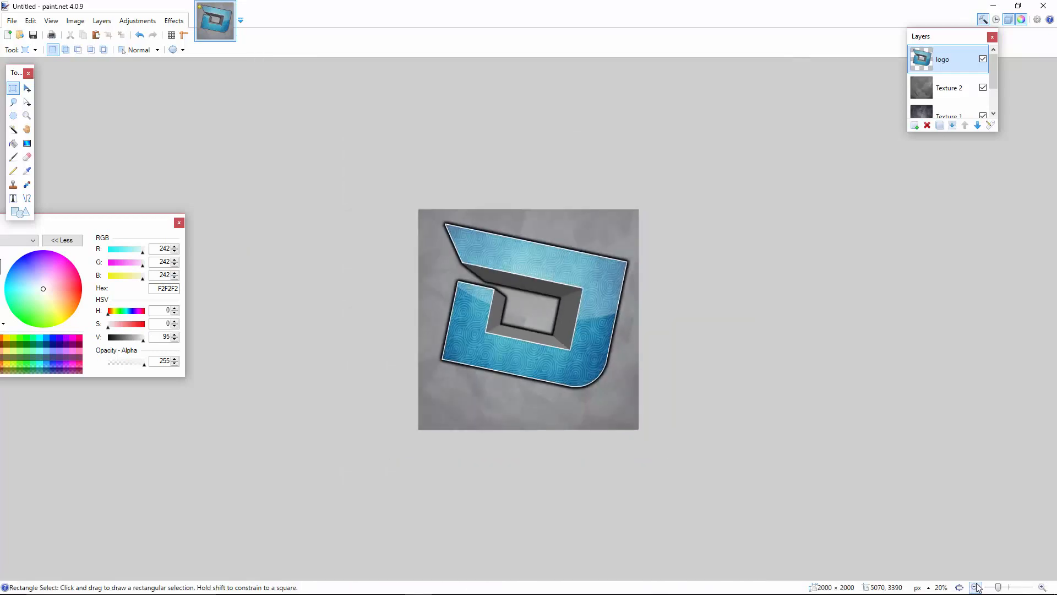
pyautogui.click(931, 84)
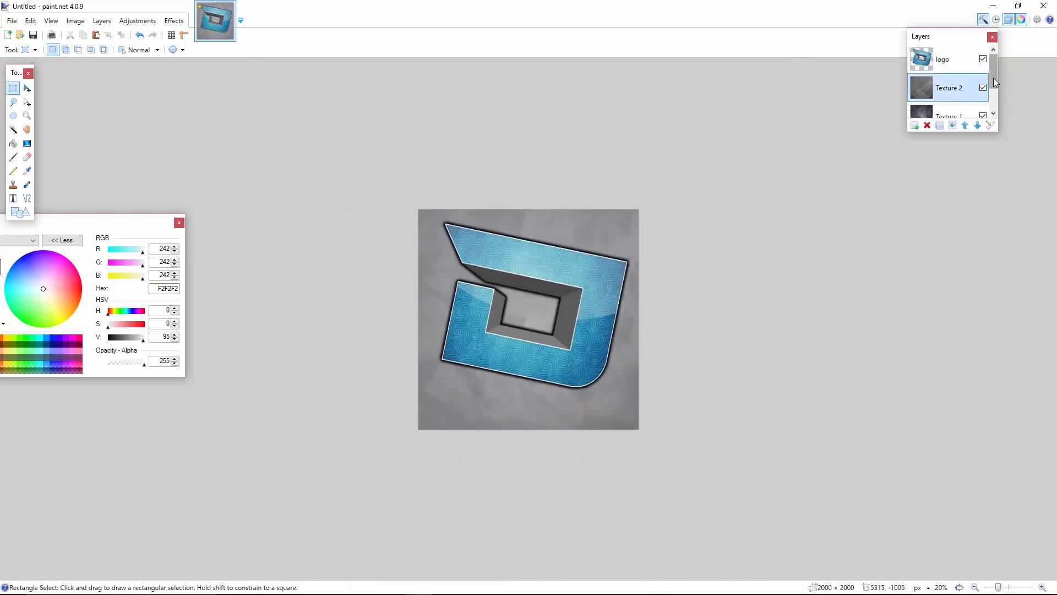
pyautogui.moveTo(994, 82); pyautogui.dragTo(1001, 96)
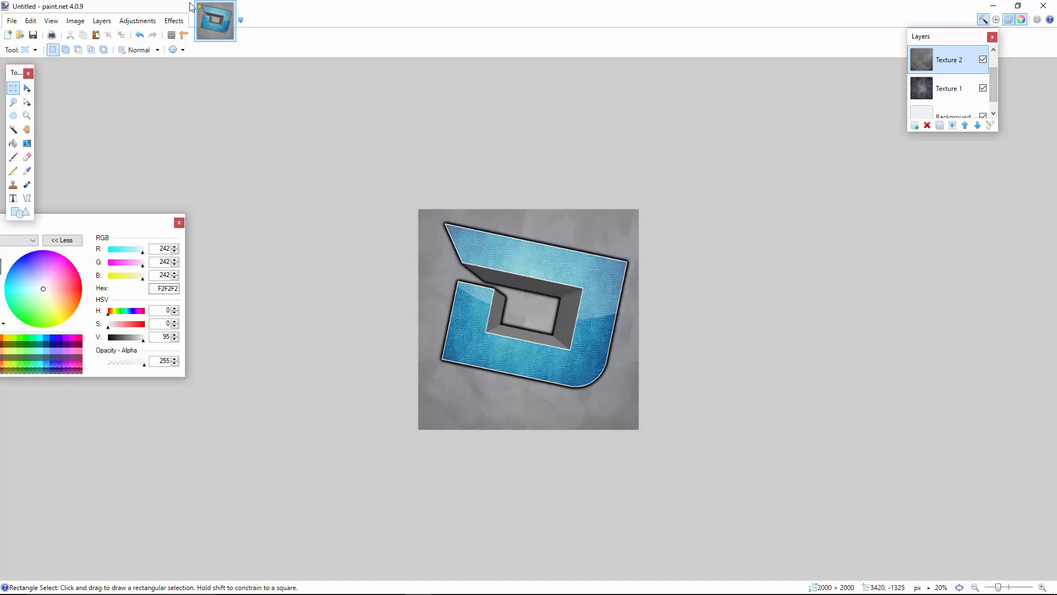
pyautogui.click(180, 24)
pyautogui.moveTo(239, 99)
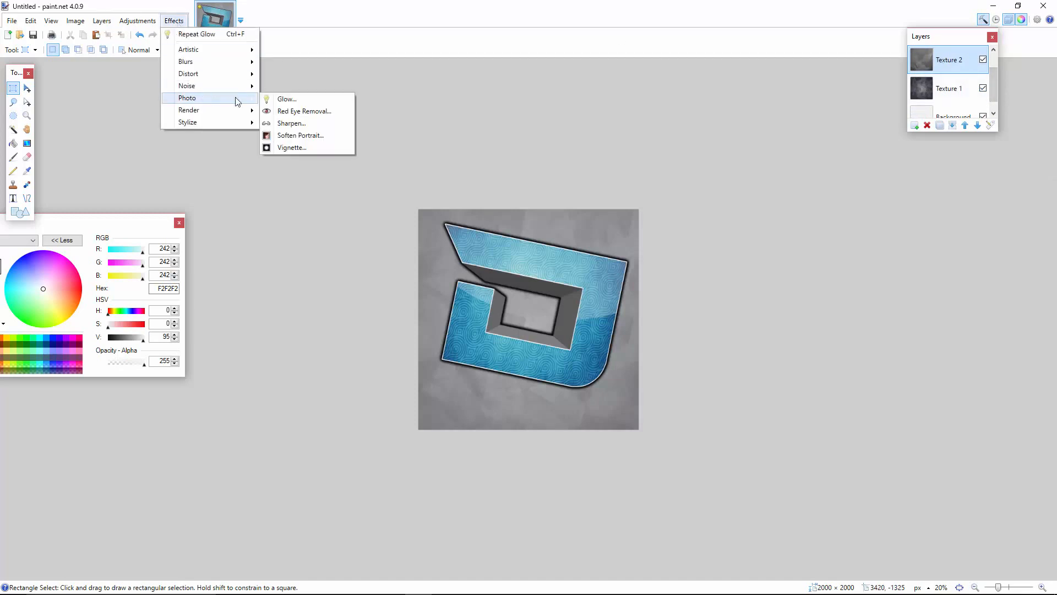
pyautogui.click(285, 150)
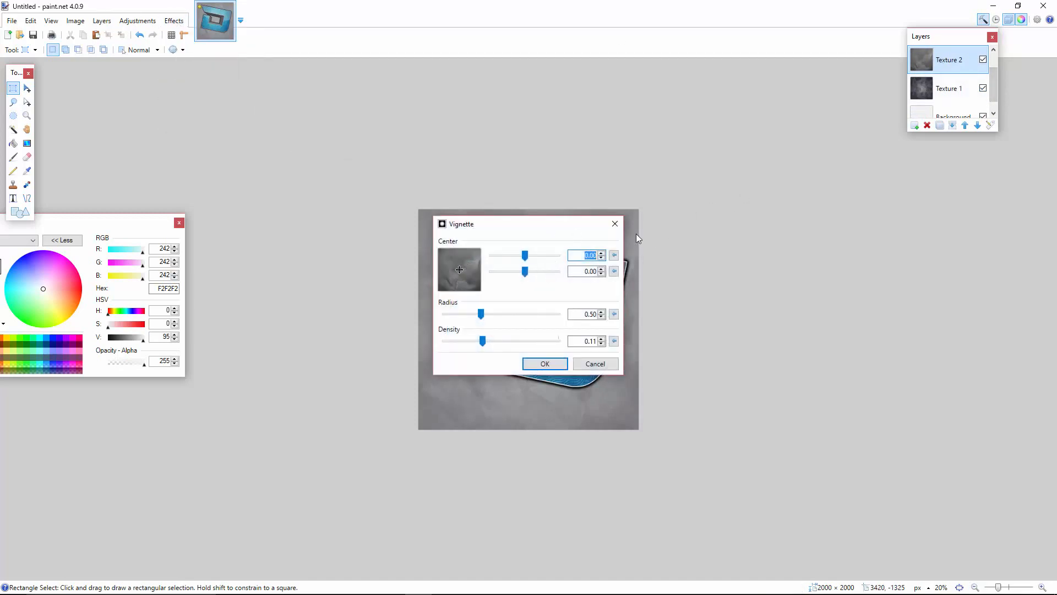
pyautogui.moveTo(598, 218); pyautogui.dragTo(823, 188)
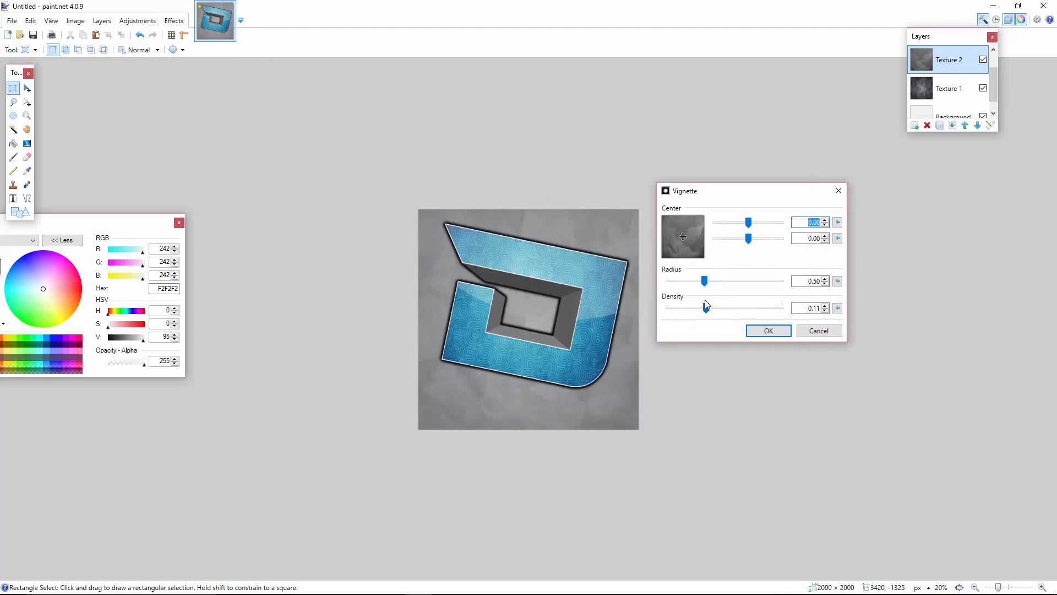
pyautogui.moveTo(706, 308); pyautogui.dragTo(768, 307)
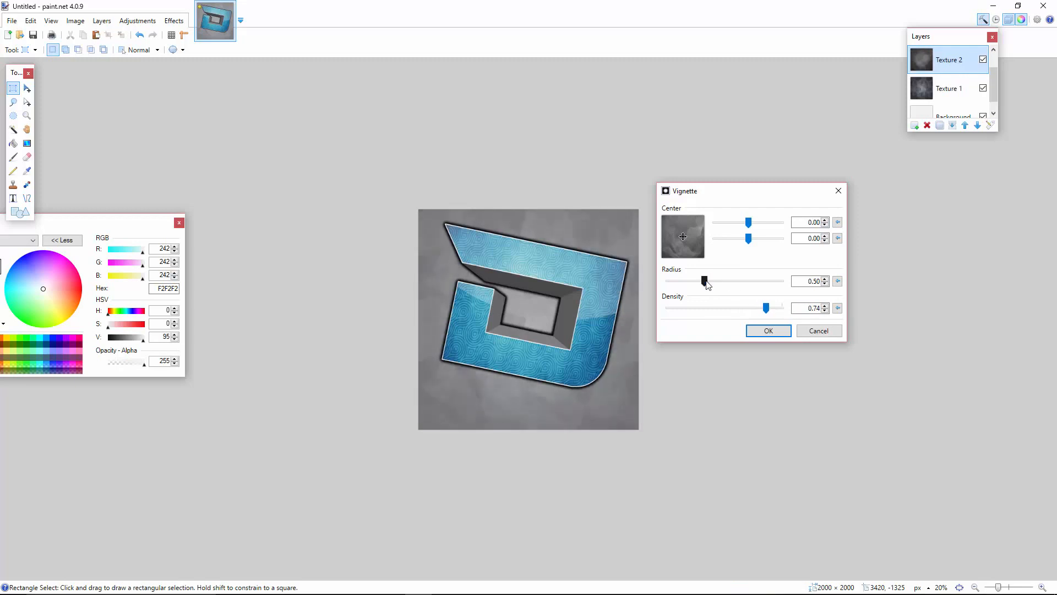
pyautogui.moveTo(708, 284); pyautogui.dragTo(665, 285)
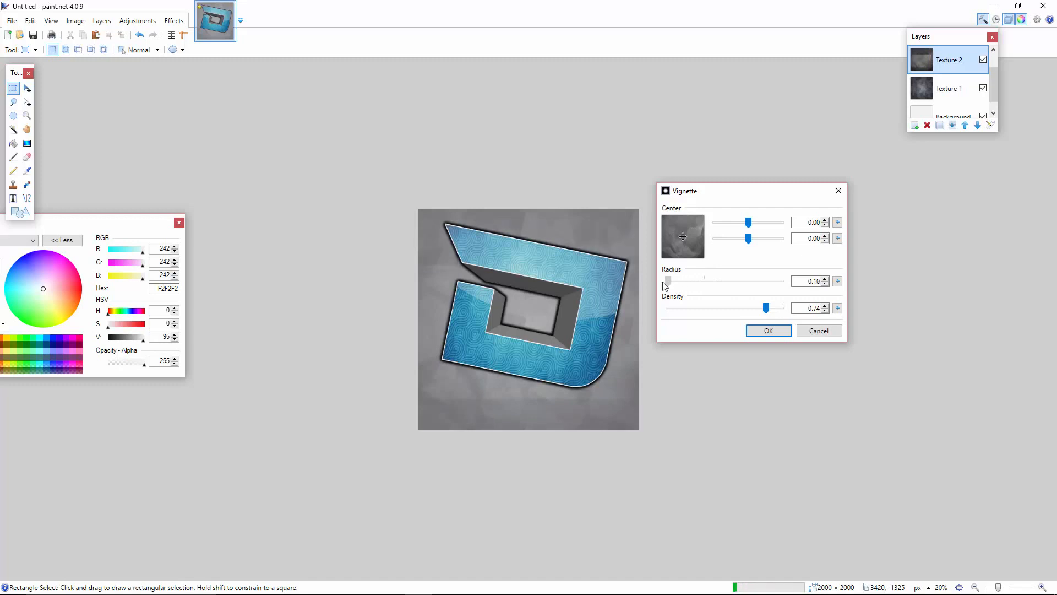
pyautogui.moveTo(768, 308); pyautogui.dragTo(792, 311)
pyautogui.moveTo(672, 282); pyautogui.dragTo(711, 283)
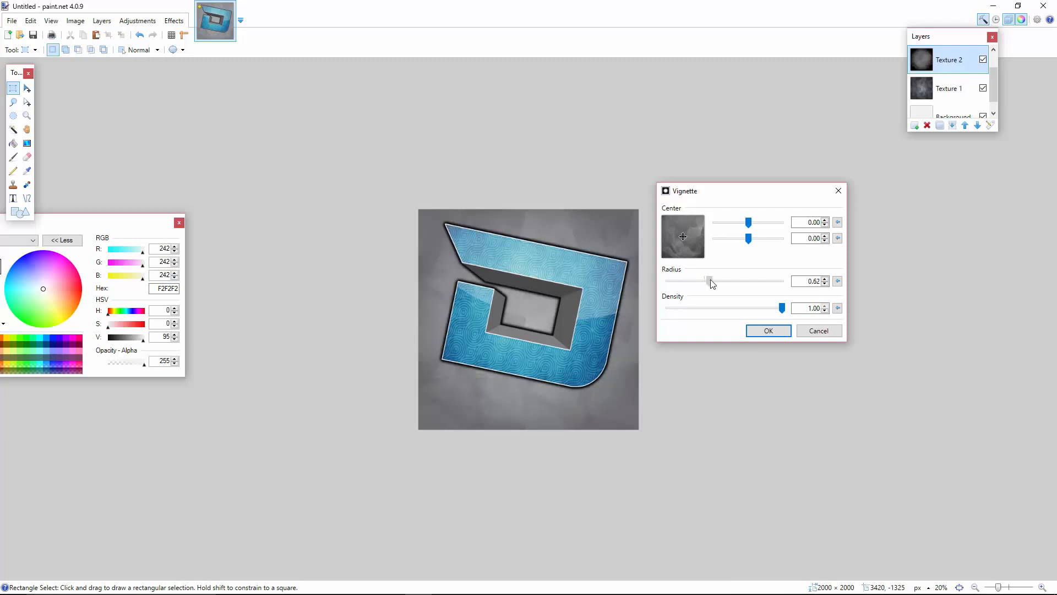
pyautogui.click(768, 330)
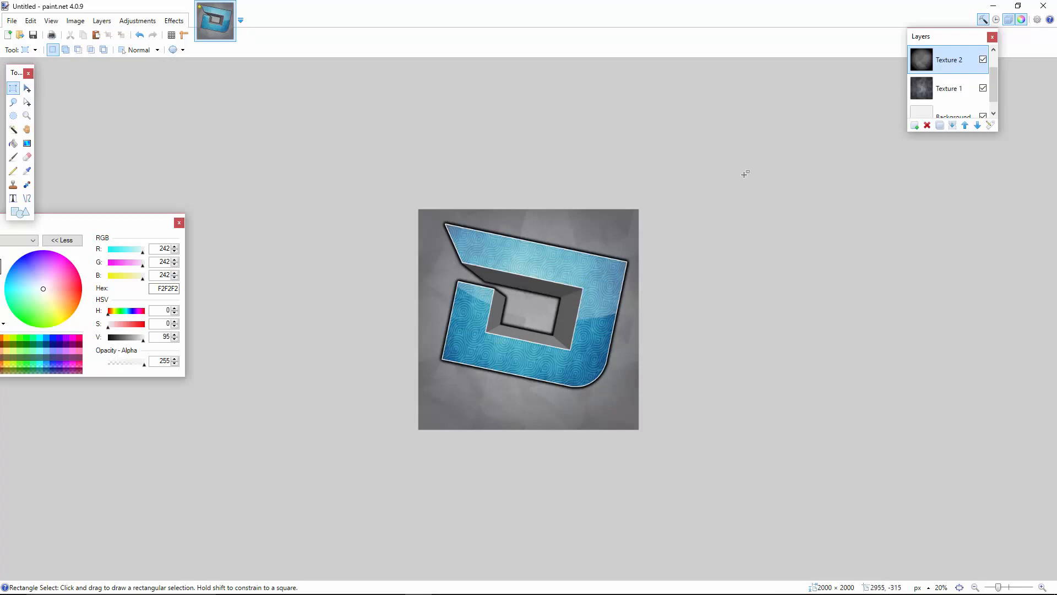
# Add a new layer above the logo layer and name it Text.
pyautogui.click(913, 128)
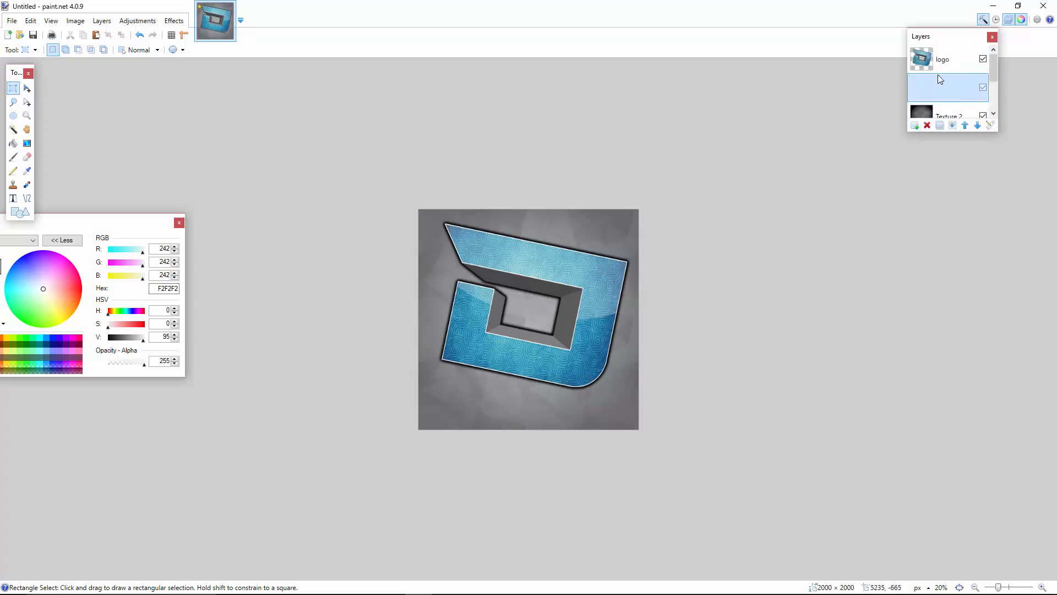
pyautogui.moveTo(942, 89); pyautogui.dragTo(940, 66)
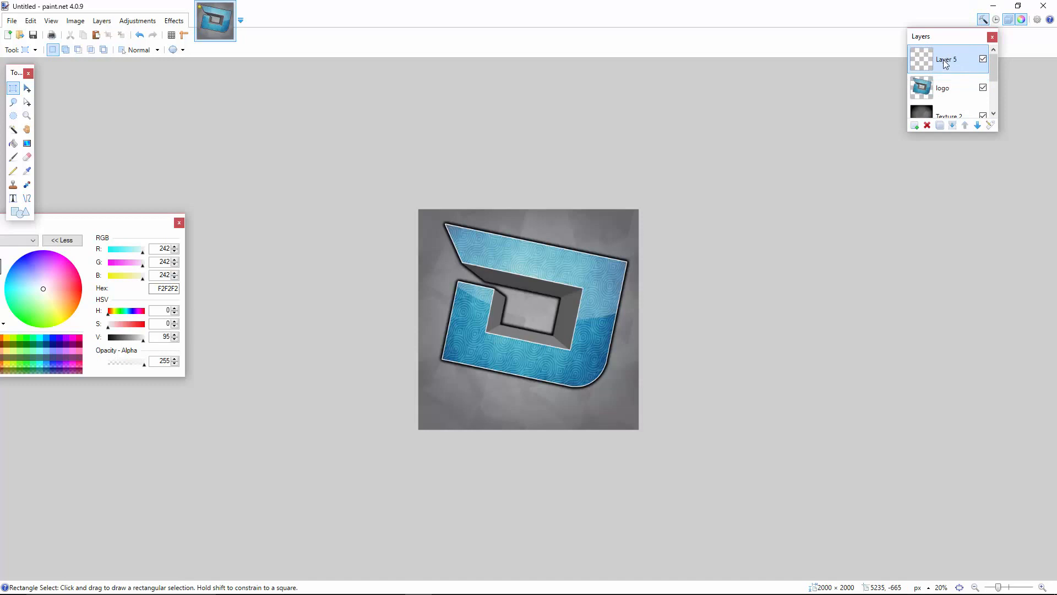
pyautogui.doubleClick(945, 65)
pyautogui.write('Text')
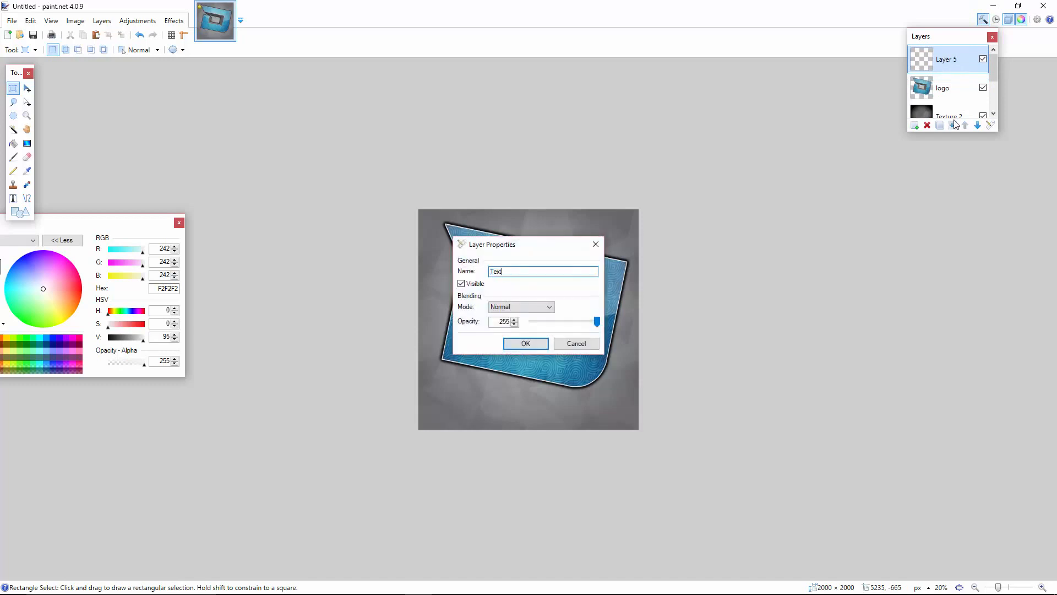
pyautogui.press('Return')
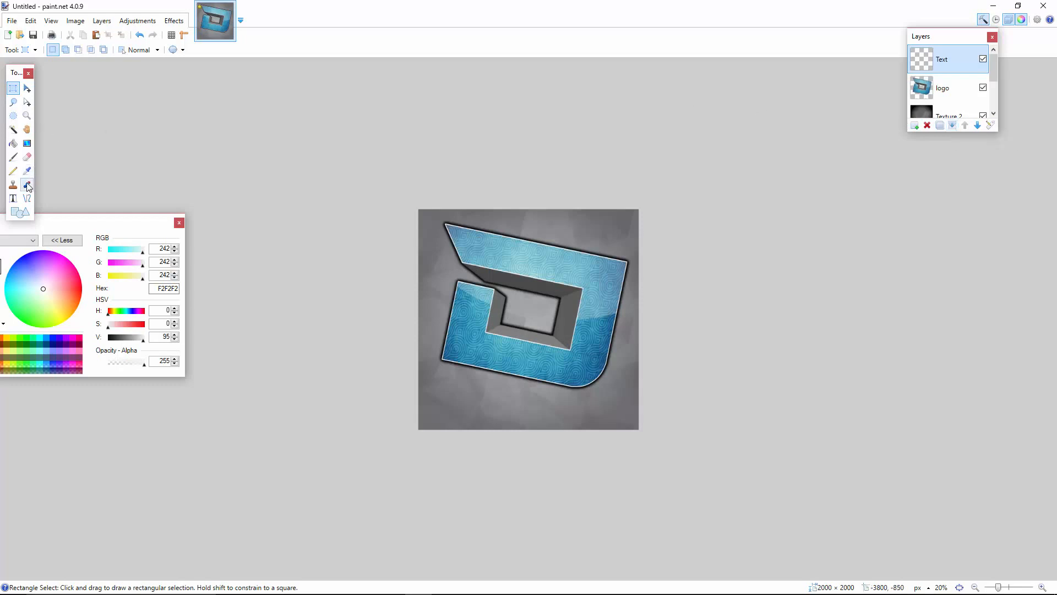
# Add the text "TeamDNA" in Curlz MT at size 108 on the Text layer, centered below the logo.
pyautogui.click(12, 198)
pyautogui.click(460, 414)
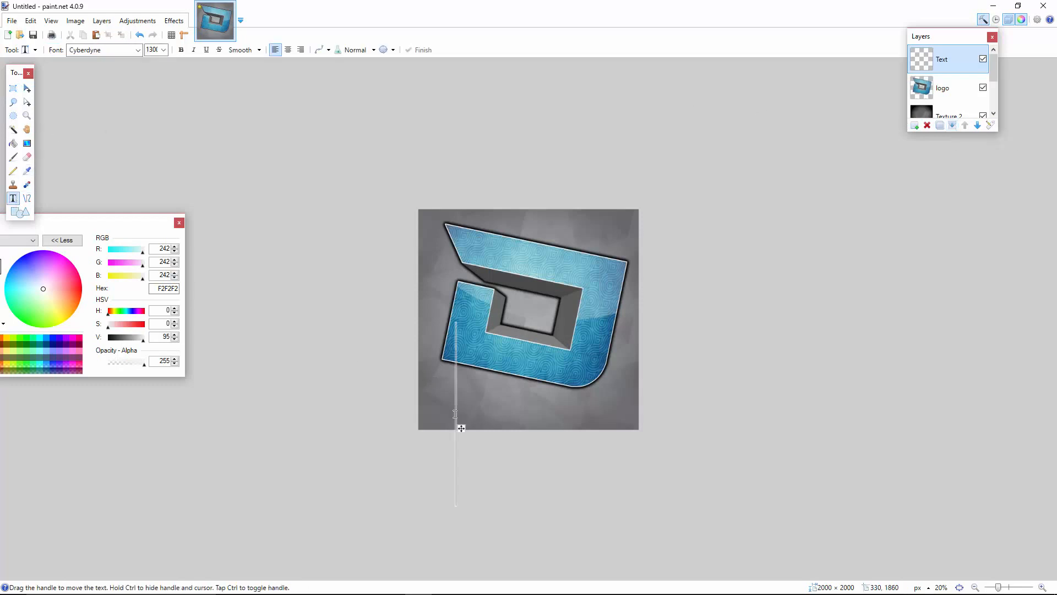
pyautogui.click(138, 49)
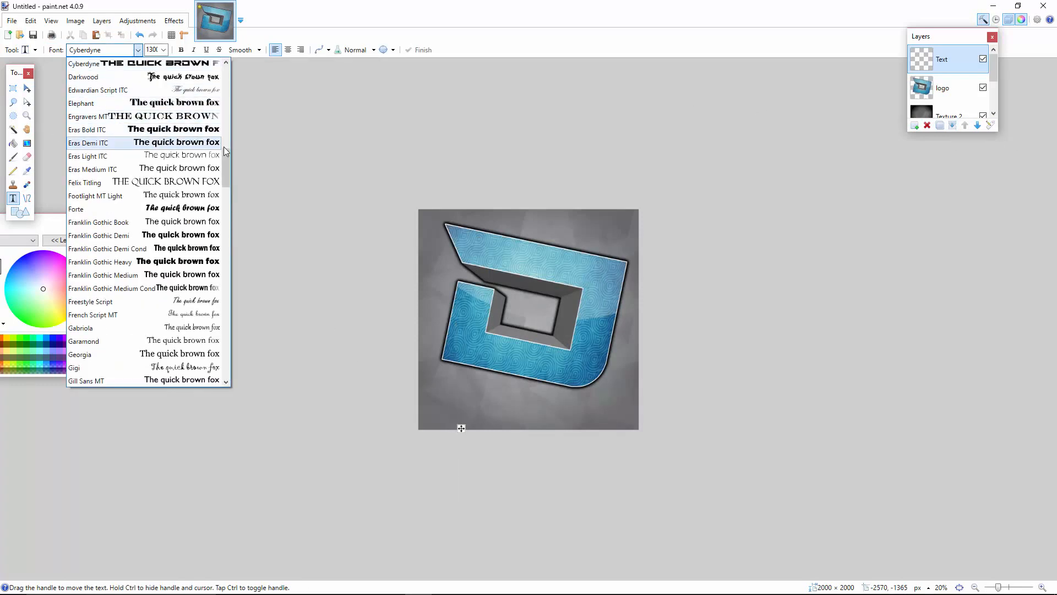
pyautogui.moveTo(225, 155); pyautogui.dragTo(225, 143)
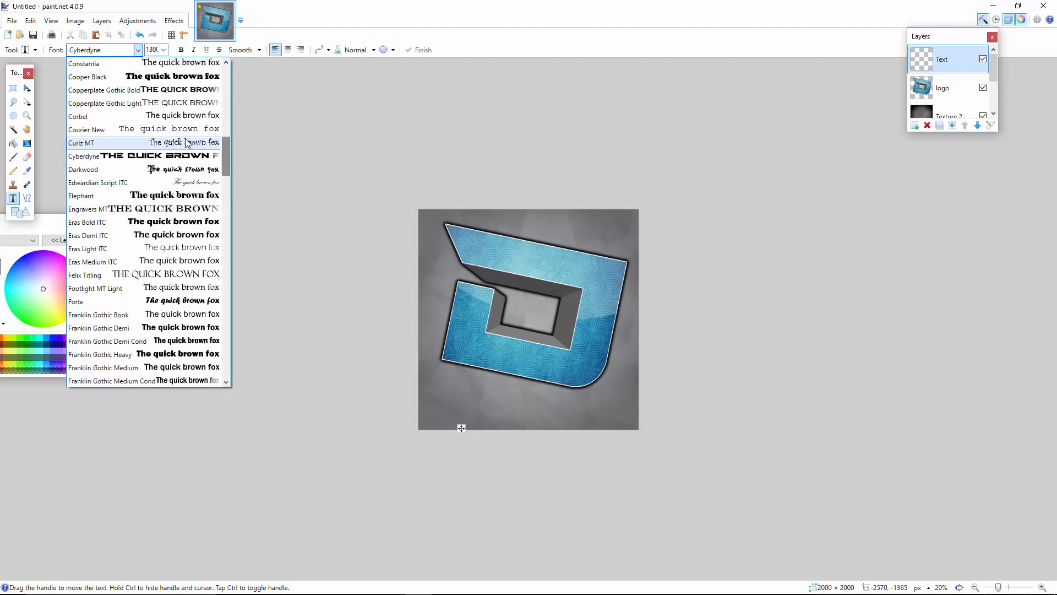
pyautogui.click(220, 144)
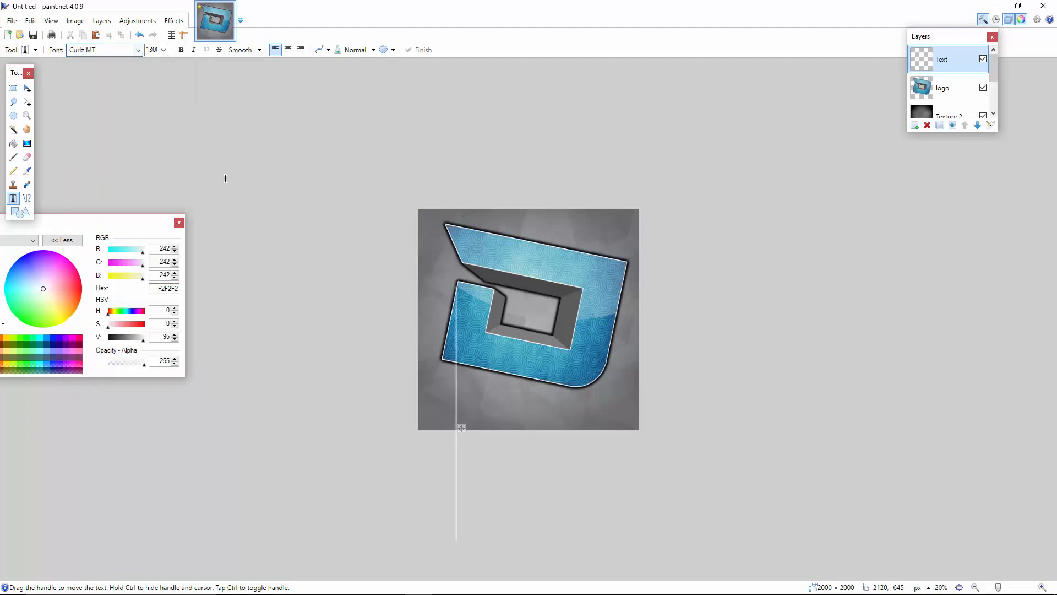
pyautogui.click(163, 49)
pyautogui.click(156, 210)
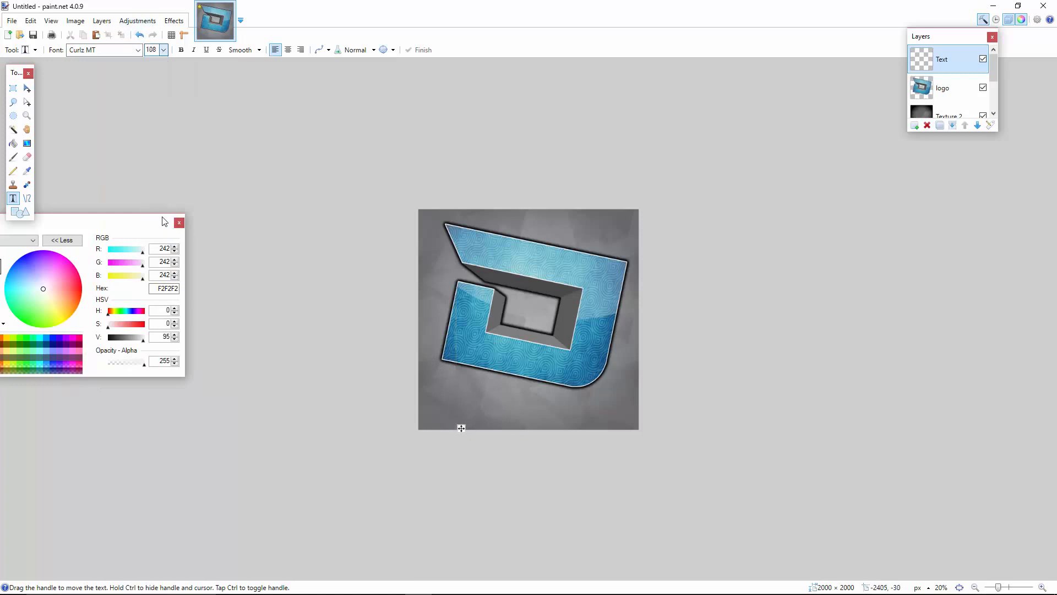
pyautogui.write('TeamDNA')
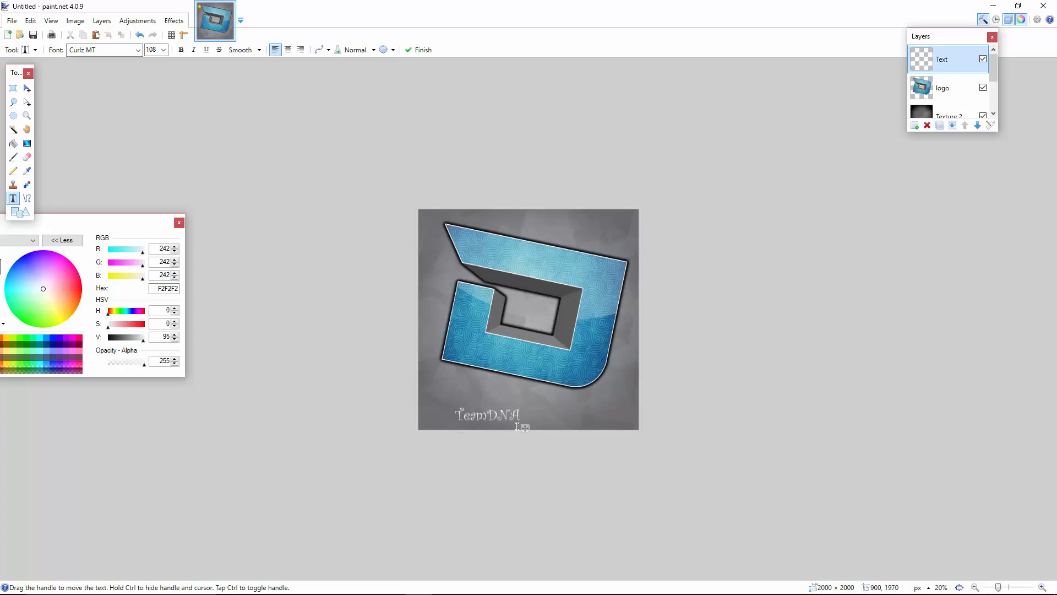
pyautogui.moveTo(525, 429); pyautogui.dragTo(564, 423)
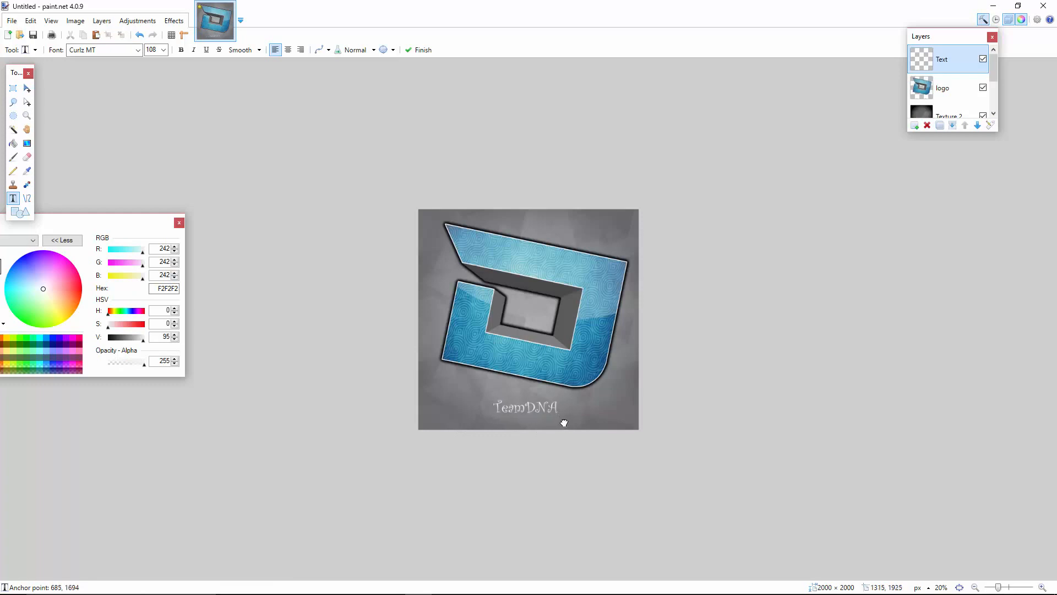
# Enlarge the TeamDNA text to size 144 and shift it slightly to recenter it below the logo.
pyautogui.click(164, 50)
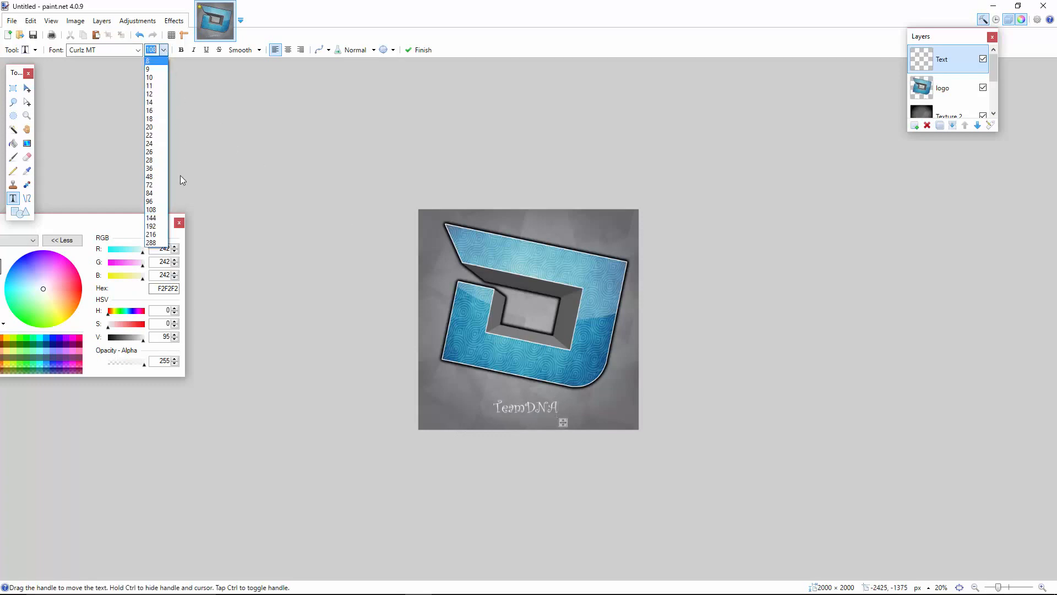
pyautogui.click(156, 218)
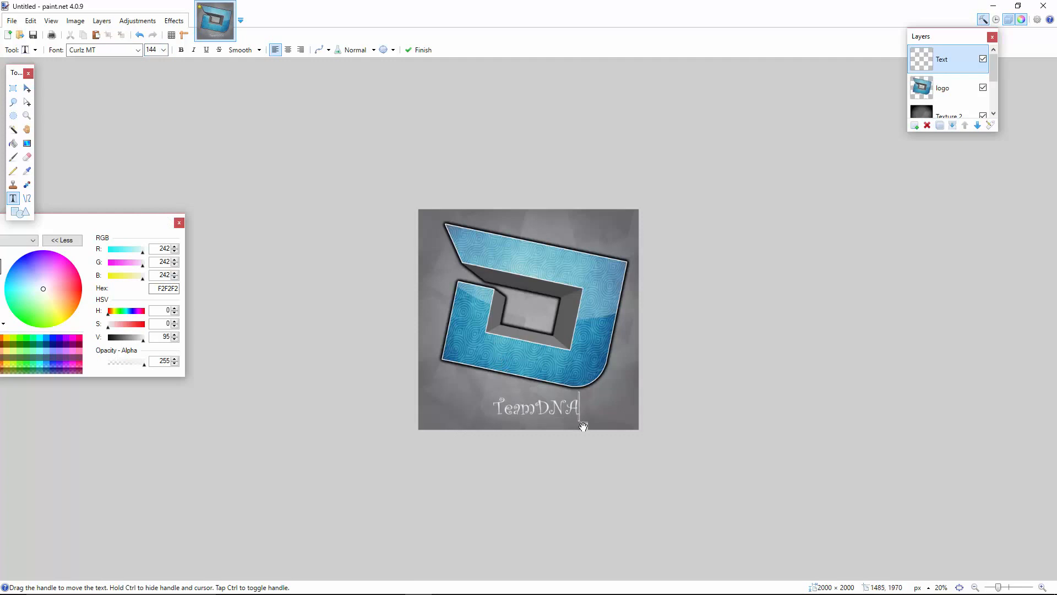
pyautogui.moveTo(583, 427); pyautogui.dragTo(575, 427)
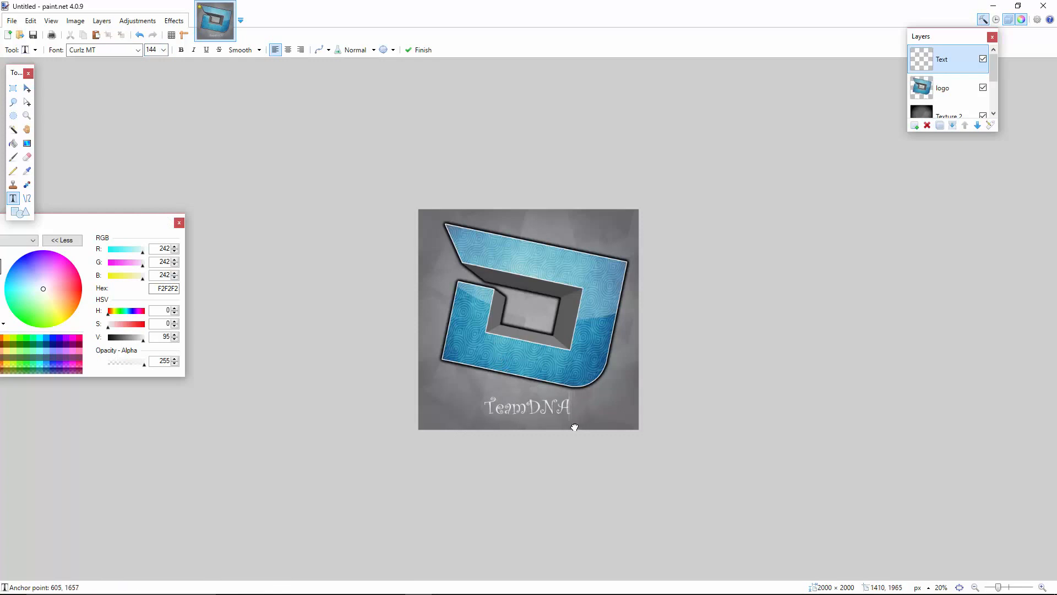
# Select all the TeamDNA letters on the Text layer with the Magic Wand at 50% tolerance.
pyautogui.click(1043, 590)
pyautogui.click(1043, 589)
pyautogui.click(1043, 590)
pyautogui.click(1043, 590)
pyautogui.scroll(-3, 835, 388)
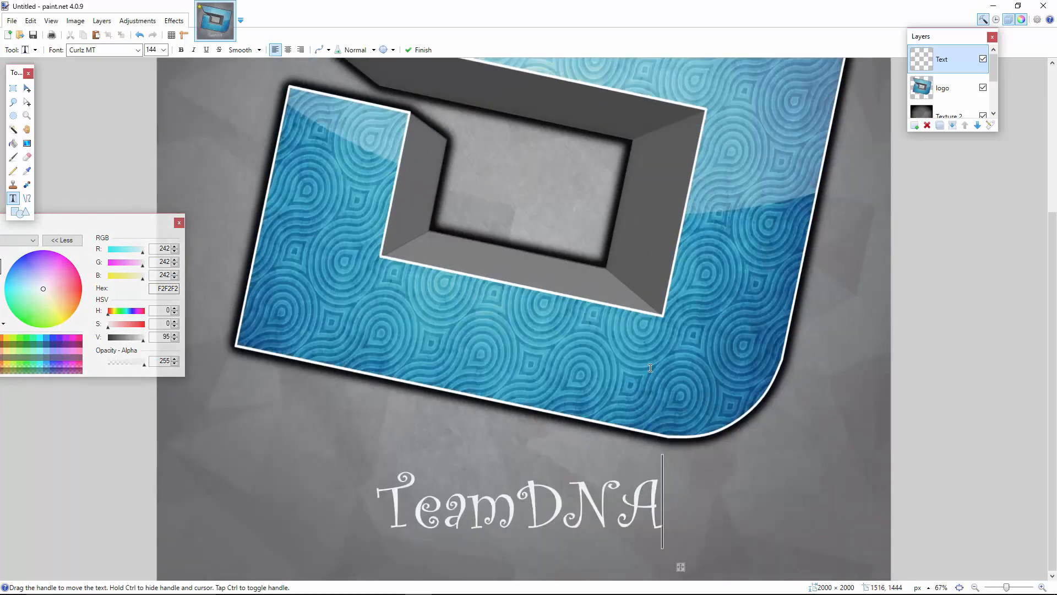
pyautogui.click(13, 130)
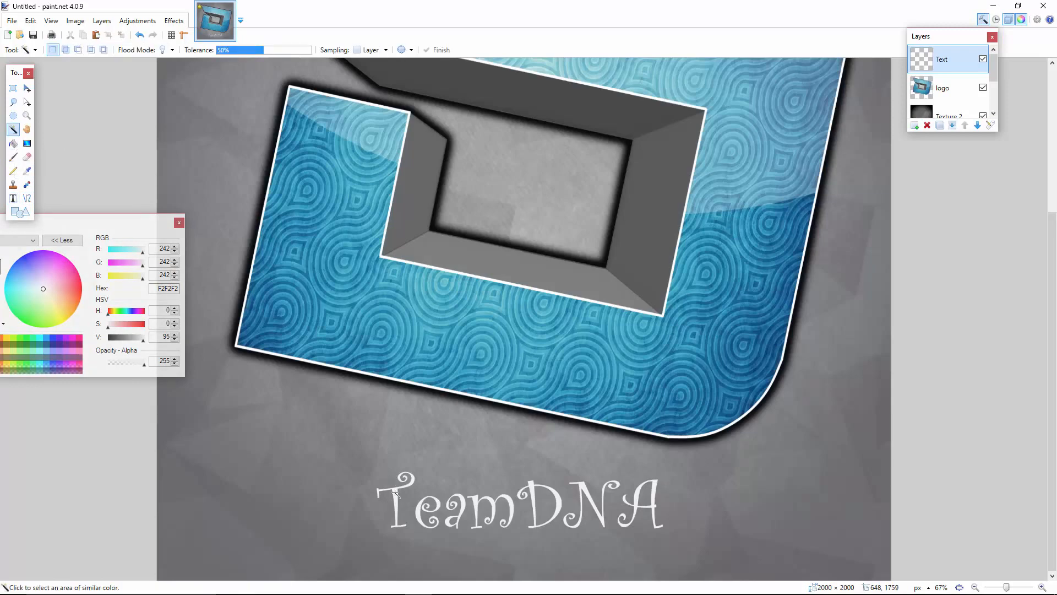
pyautogui.click(405, 502)
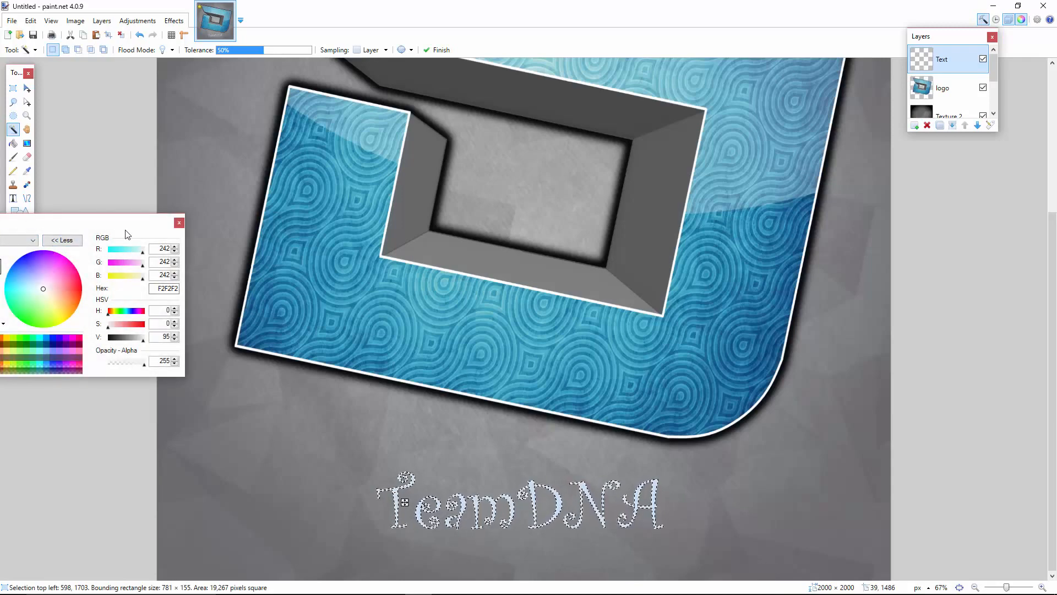
# Choose the Gradient tool with bright blue 0094FF as primary and teal 007F7F as secondary color.
pyautogui.moveTo(126, 235); pyautogui.dragTo(158, 247)
pyautogui.click(27, 144)
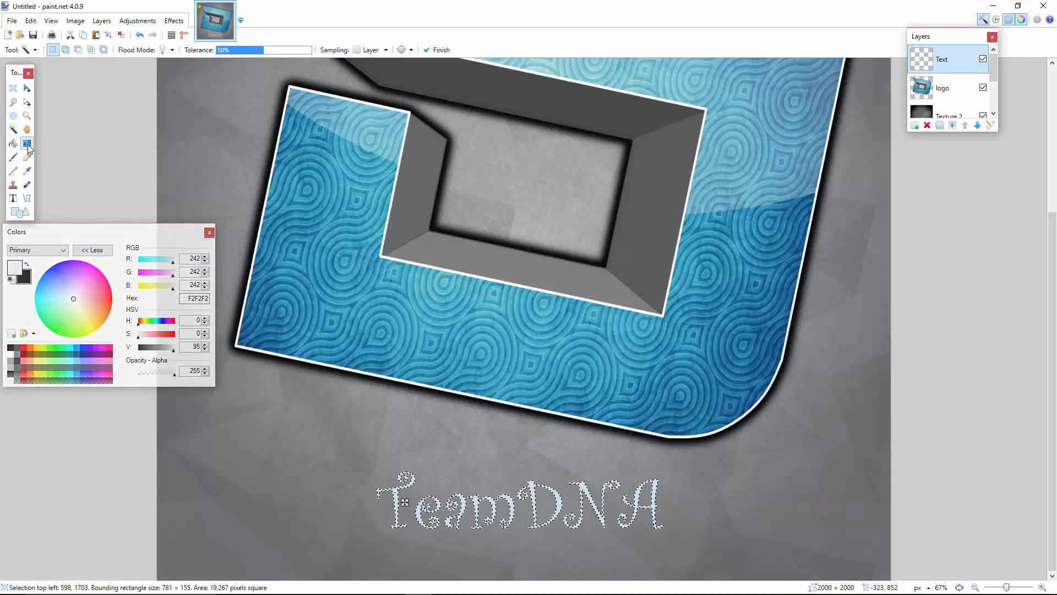
pyautogui.click(75, 354)
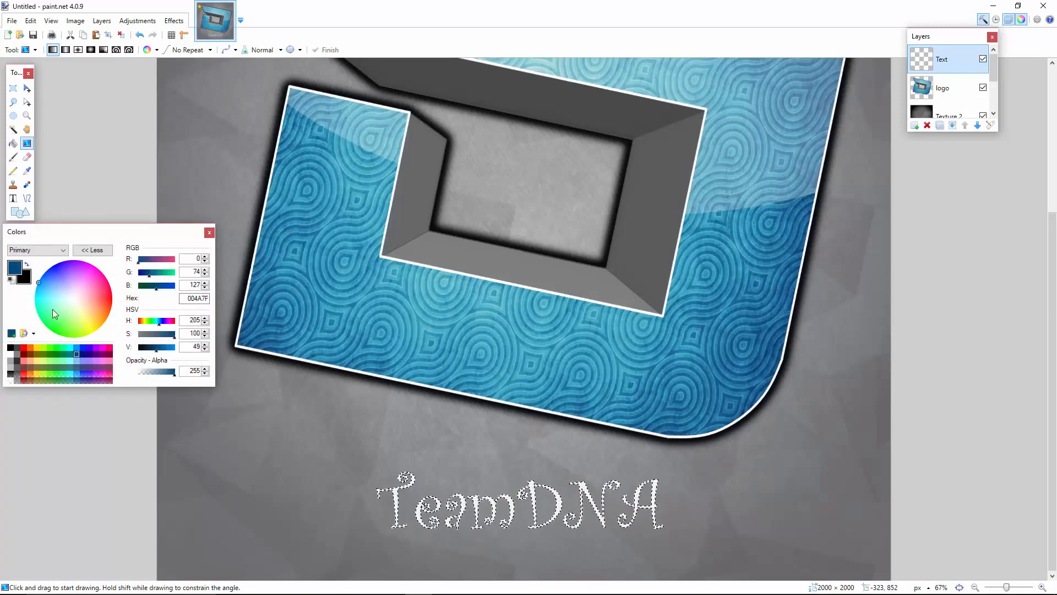
pyautogui.click(25, 280)
pyautogui.click(71, 352)
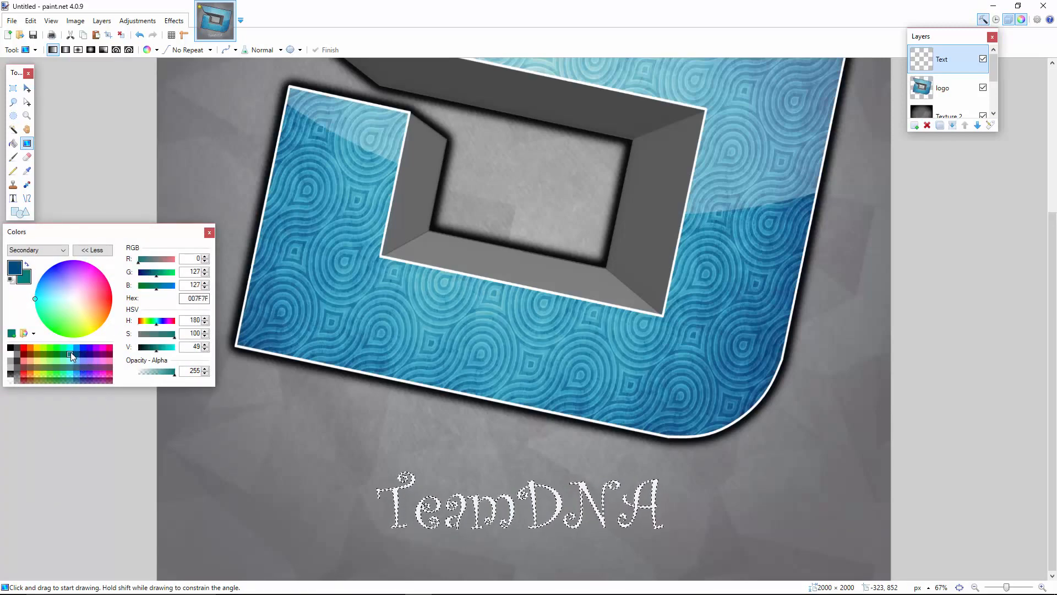
pyautogui.click(15, 267)
pyautogui.click(75, 345)
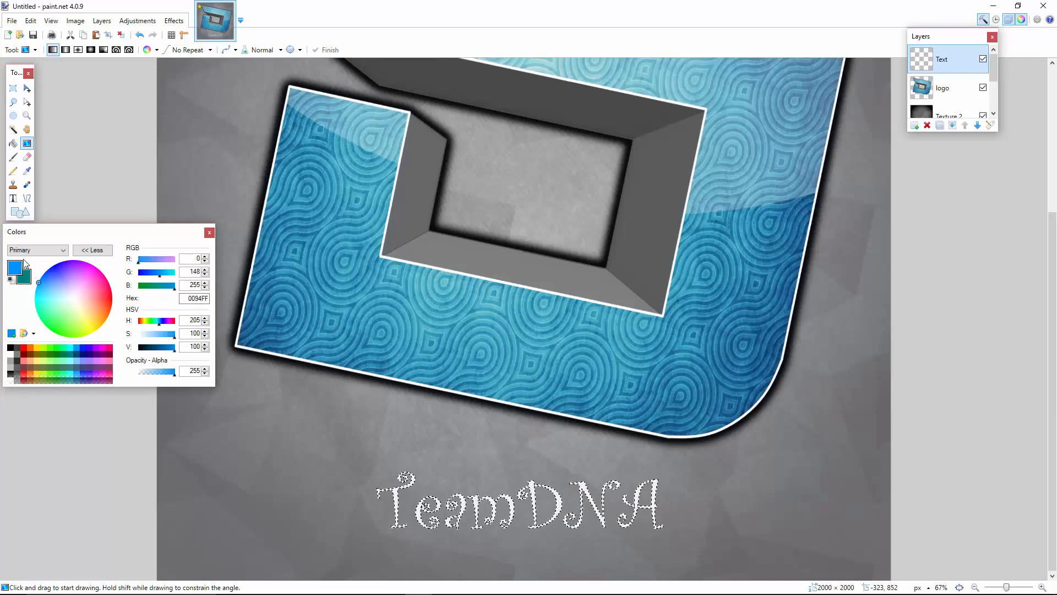
# Fill the selected letters with a vertical linear gradient from teal at the top to blue at the bottom, and deselect.
pyautogui.moveTo(506, 453); pyautogui.dragTo(508, 517)
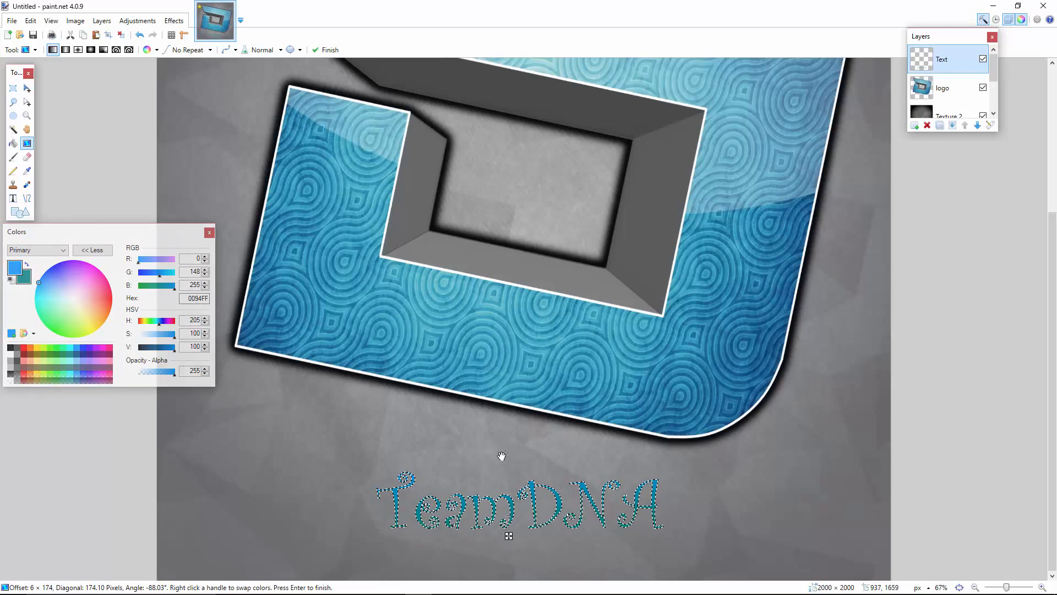
pyautogui.moveTo(502, 456); pyautogui.dragTo(511, 492)
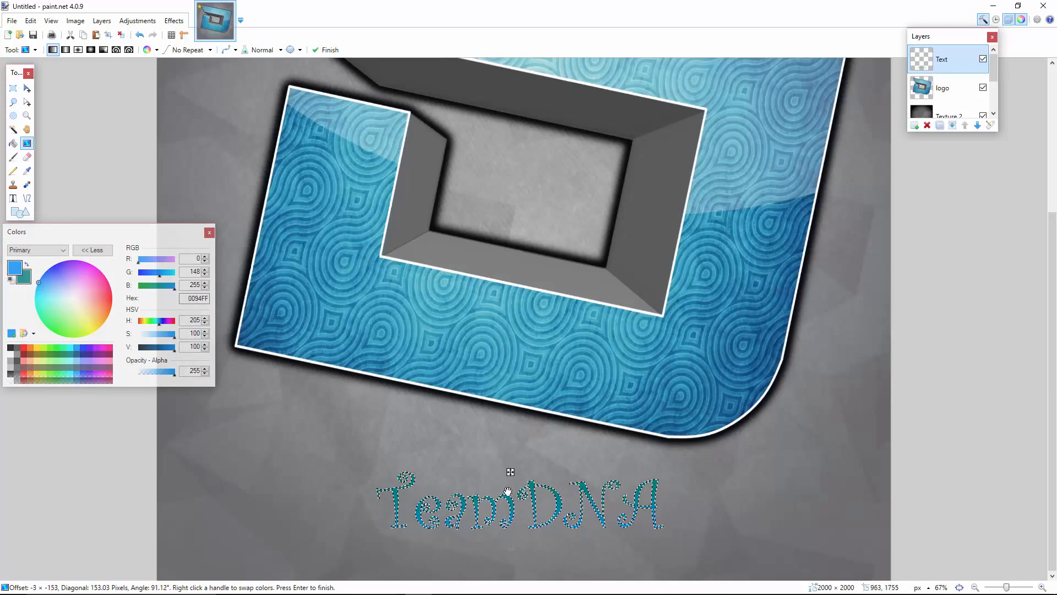
pyautogui.click(13, 88)
pyautogui.click(200, 177)
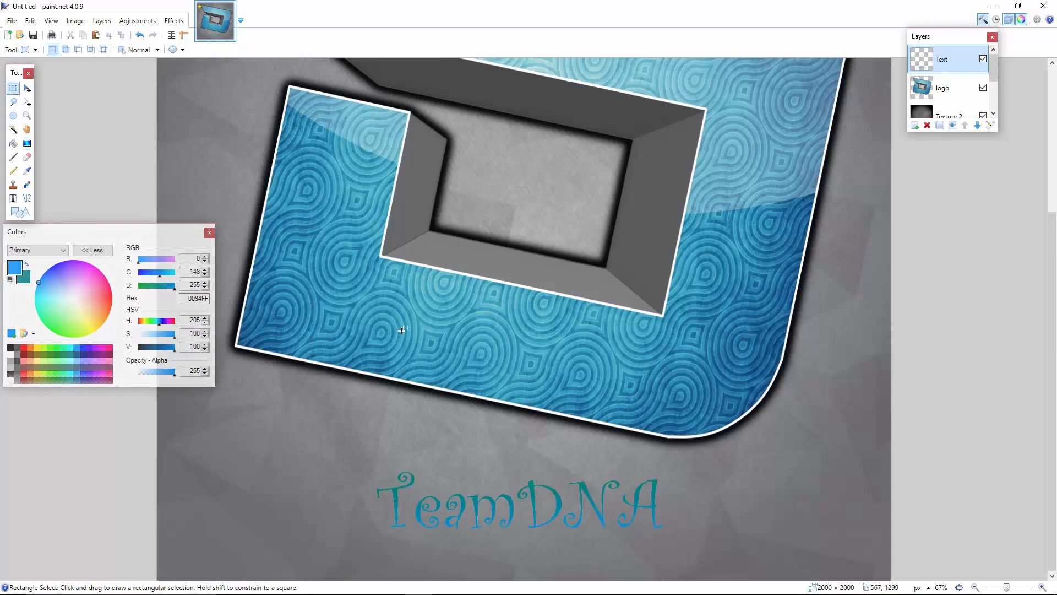
# Apply the Glow effect to the Text layer with maximum radius, brightness -100 and contrast 100.
pyautogui.click(975, 588)
pyautogui.click(975, 588)
pyautogui.click(975, 588)
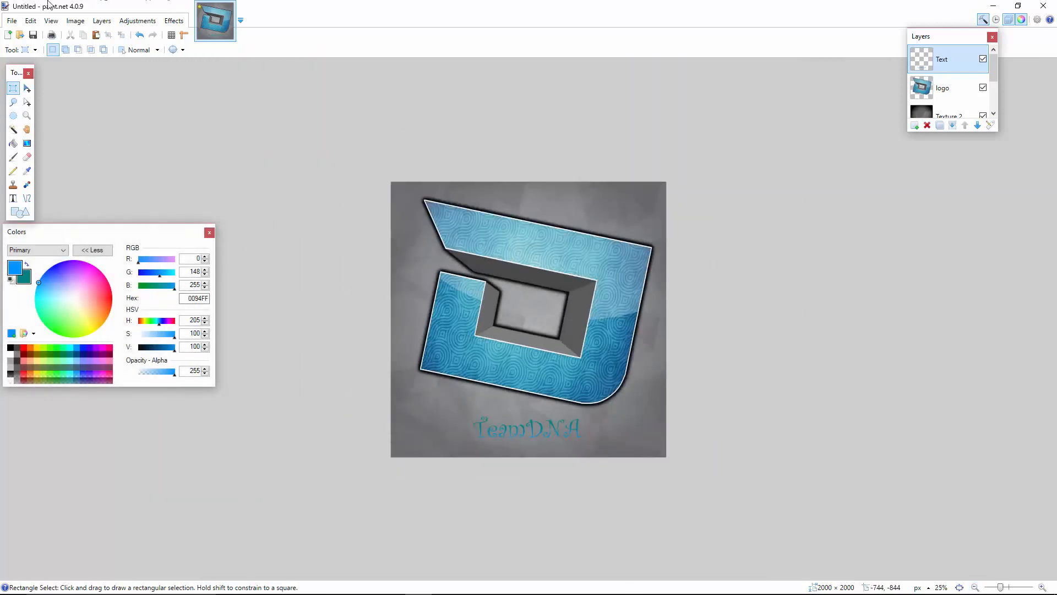
pyautogui.click(174, 21)
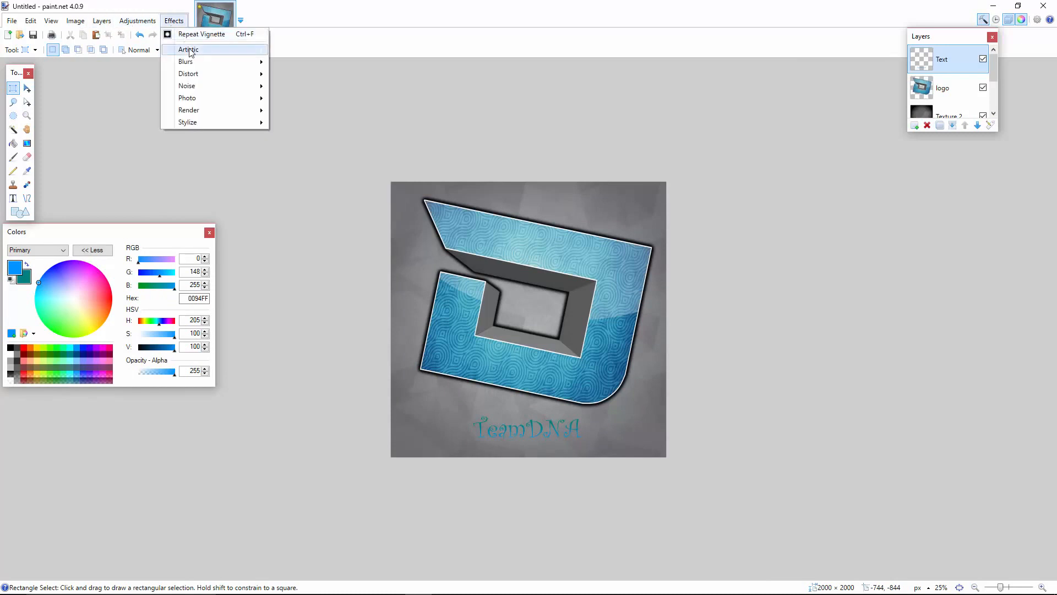
pyautogui.moveTo(207, 98)
pyautogui.click(297, 112)
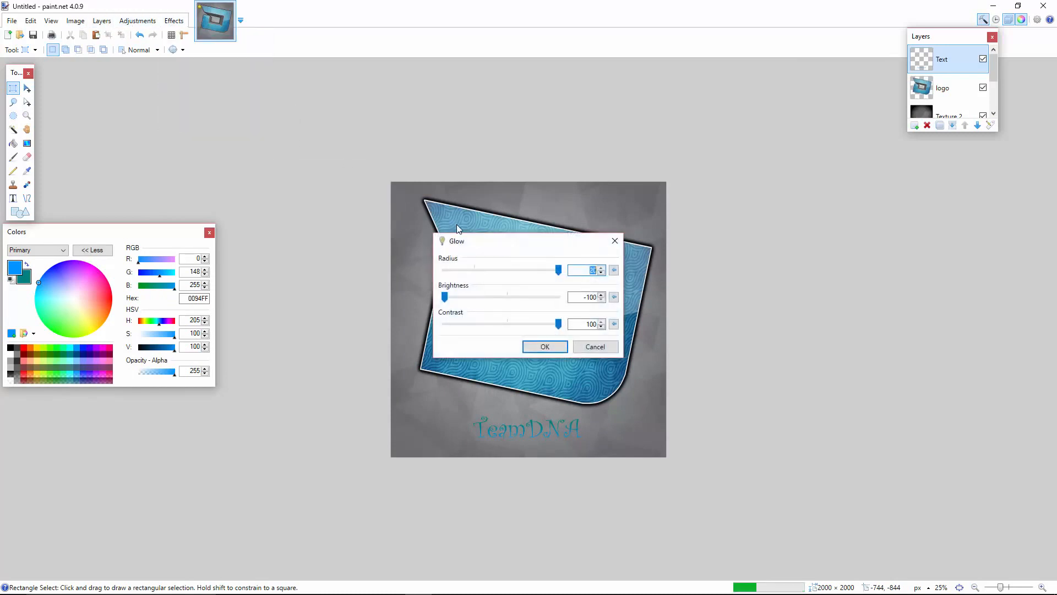
pyautogui.moveTo(515, 243); pyautogui.dragTo(783, 211)
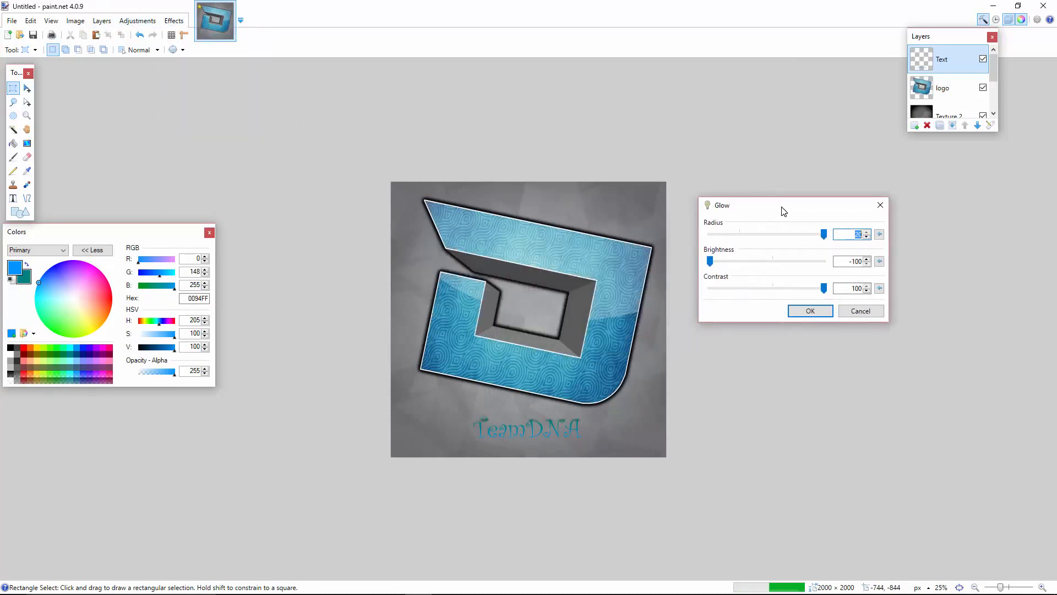
pyautogui.click(810, 312)
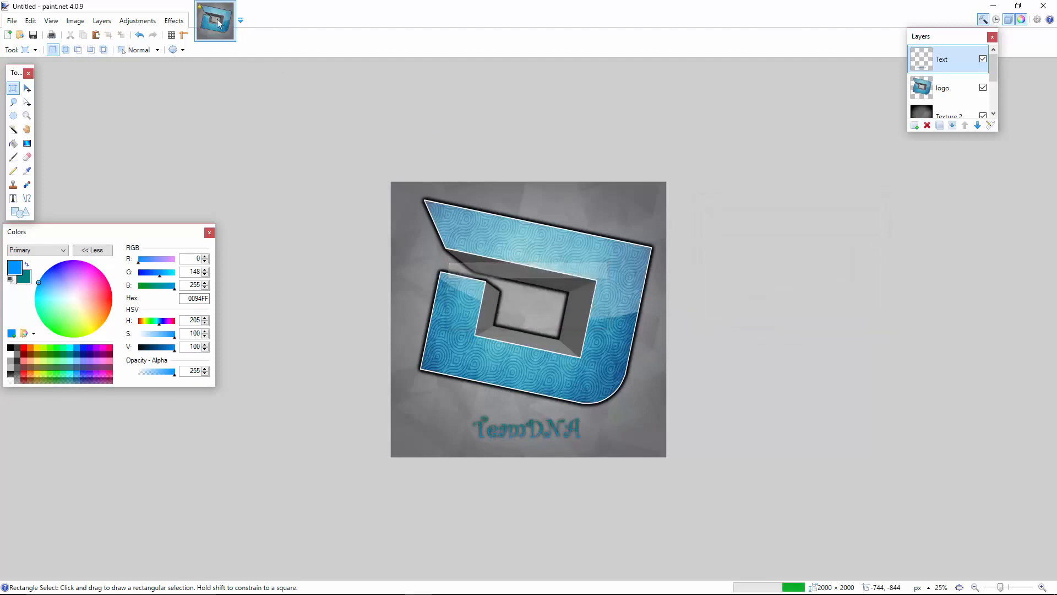
# Repeat the Glow effect once on the Text layer to darken the edge around the letters, and check the result up close.
pyautogui.click(174, 20)
pyautogui.click(201, 37)
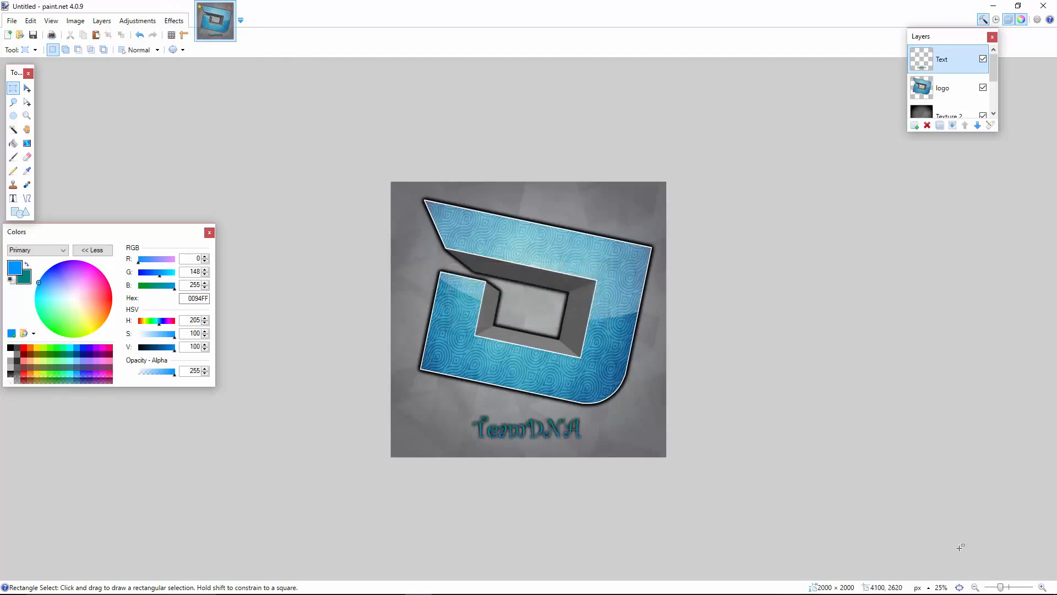
pyautogui.click(1044, 587)
pyautogui.click(1047, 586)
pyautogui.click(1047, 586)
pyautogui.scroll(-3, 743, 345)
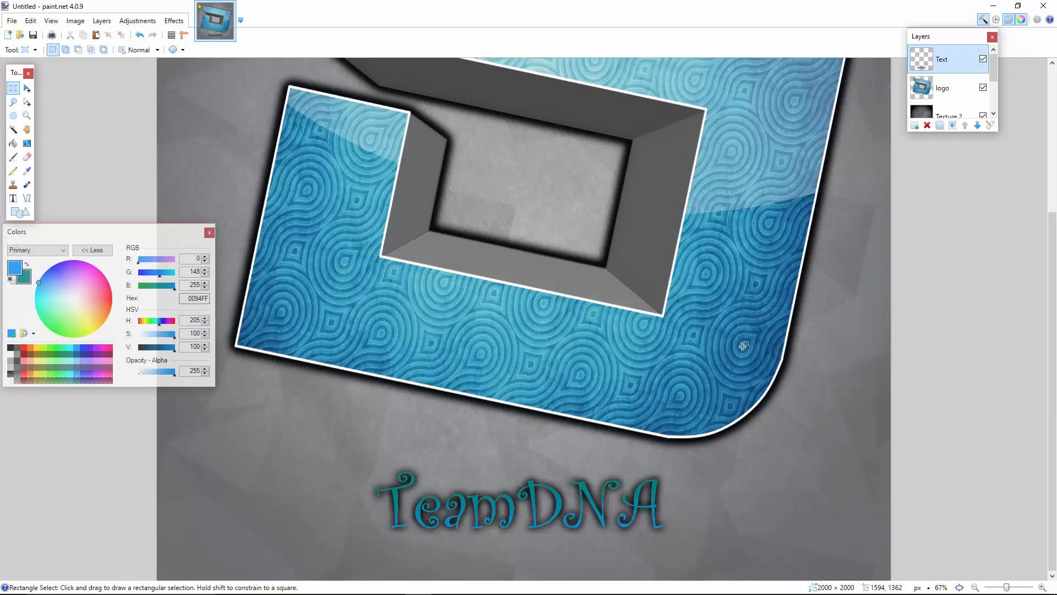
pyautogui.click(980, 589)
pyautogui.click(980, 590)
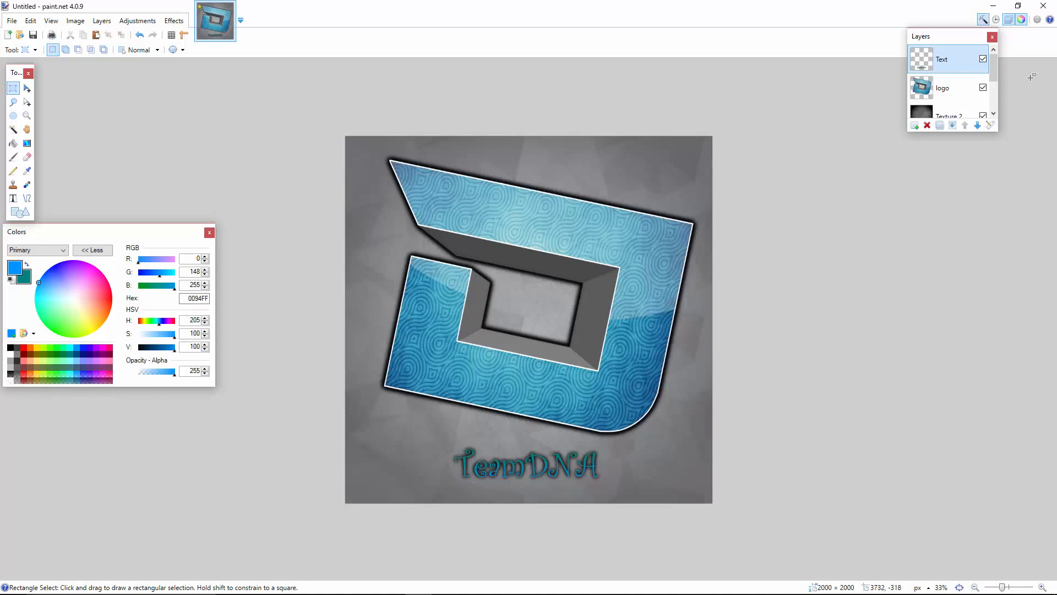
# Hide the Texture 2, Texture 1 and Background layers to preview the logo and text on transparency.
pyautogui.moveTo(994, 66)
pyautogui.mouseDown()
pyautogui.moveTo(1002, 90)
pyautogui.moveTo(997, 80)
pyautogui.mouseUp()
pyautogui.click(984, 71)
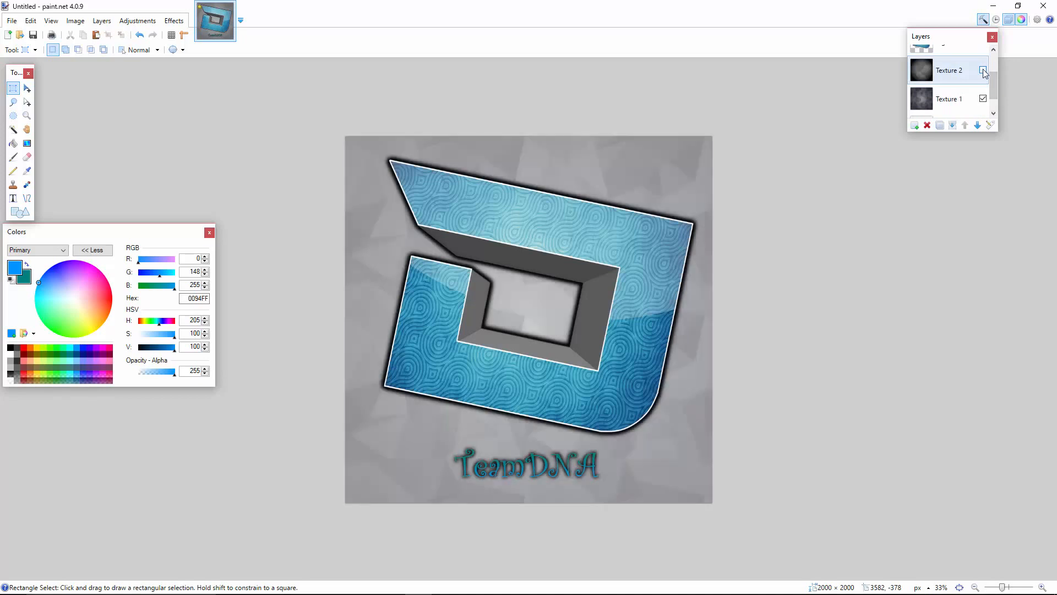
pyautogui.click(983, 100)
pyautogui.scroll(-1, 985, 102)
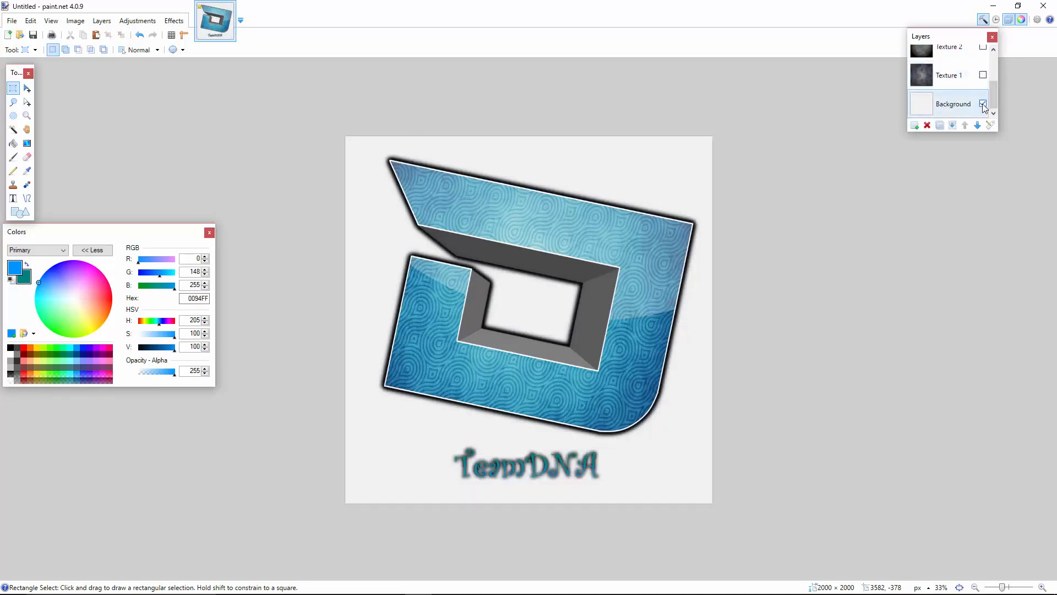
pyautogui.click(983, 104)
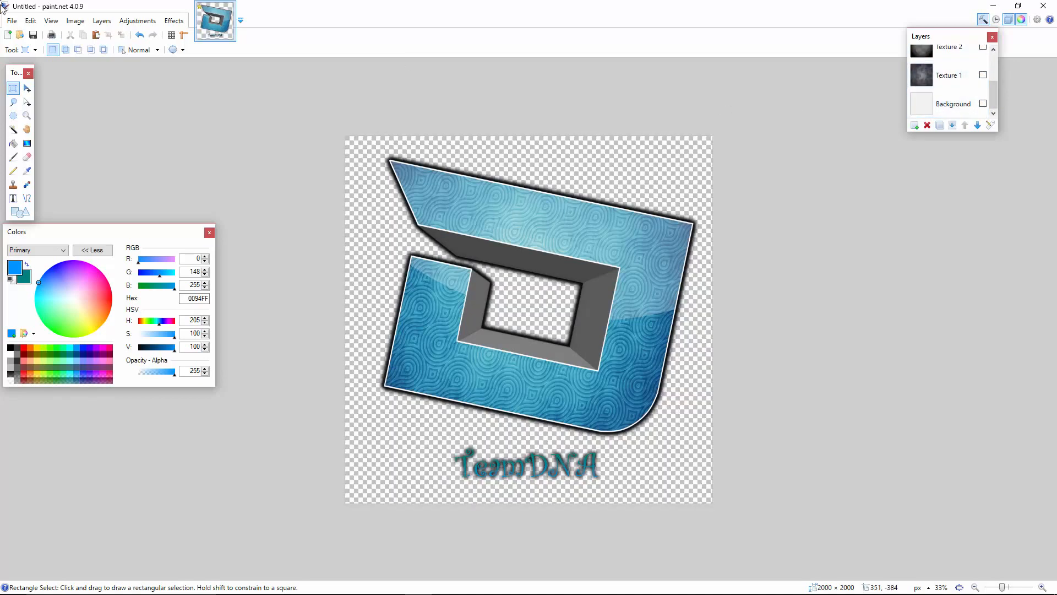
pyautogui.scroll(2, 981, 84)
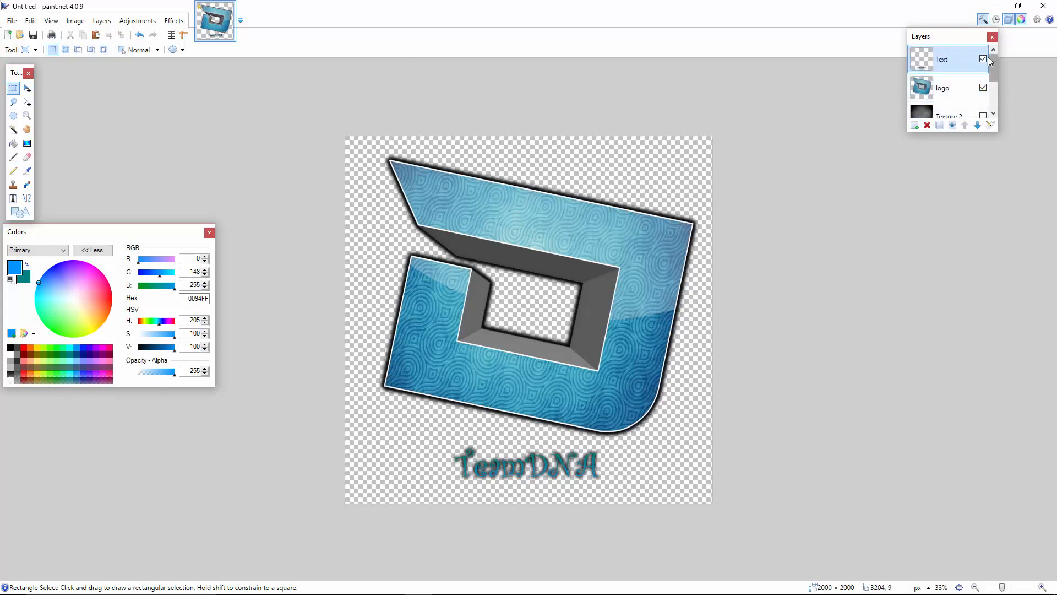
pyautogui.click(983, 59)
pyautogui.click(983, 59)
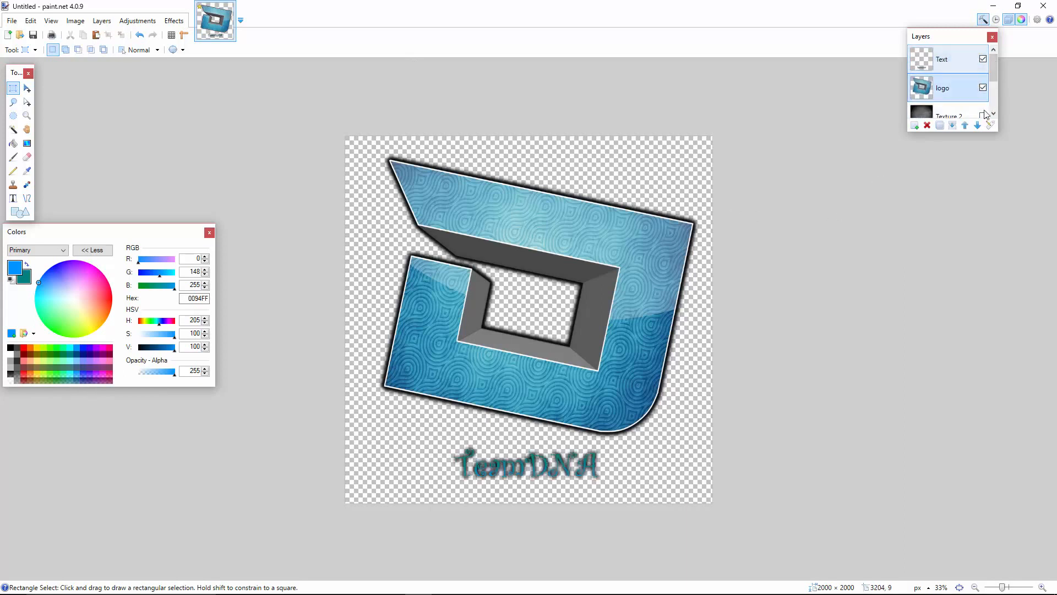
# Show the Texture 2, Texture 1 and Background layers again and make the Text layer active.
pyautogui.scroll(-2, 986, 58)
pyautogui.click(983, 47)
pyautogui.click(983, 75)
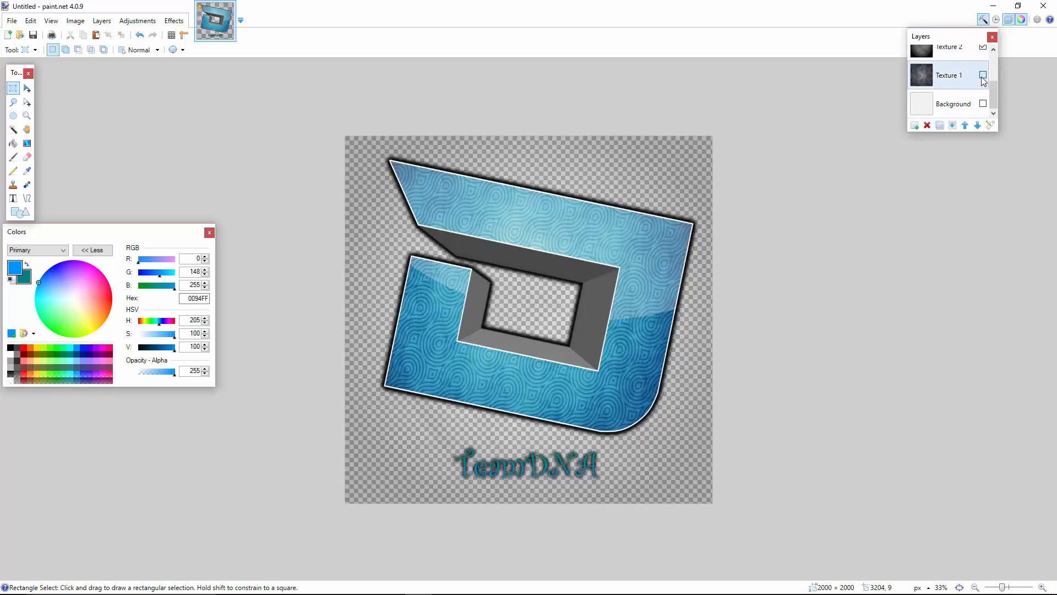
pyautogui.click(984, 104)
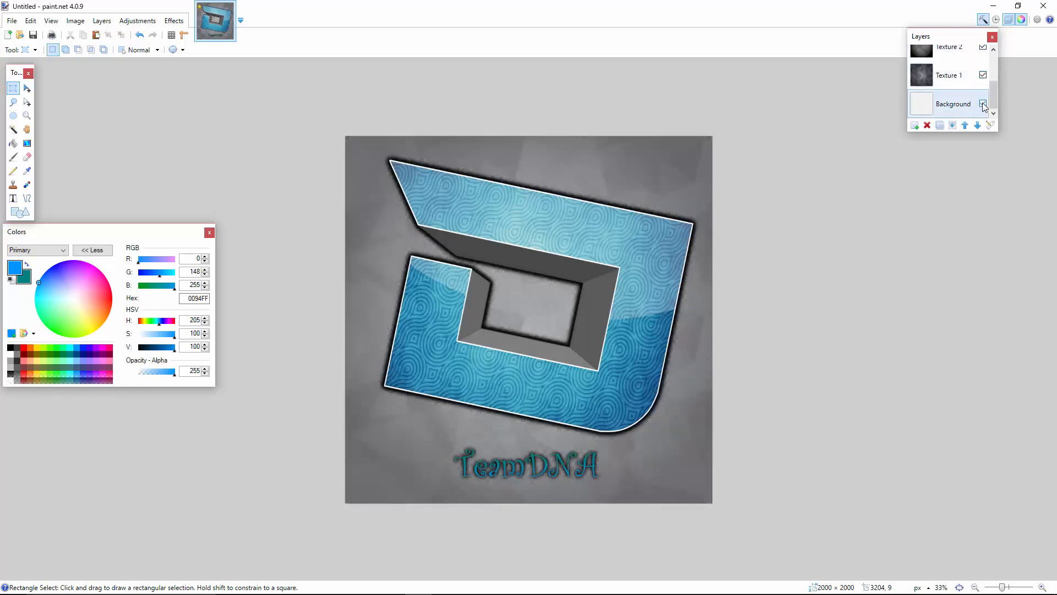
pyautogui.scroll(3, 969, 83)
pyautogui.click(949, 59)
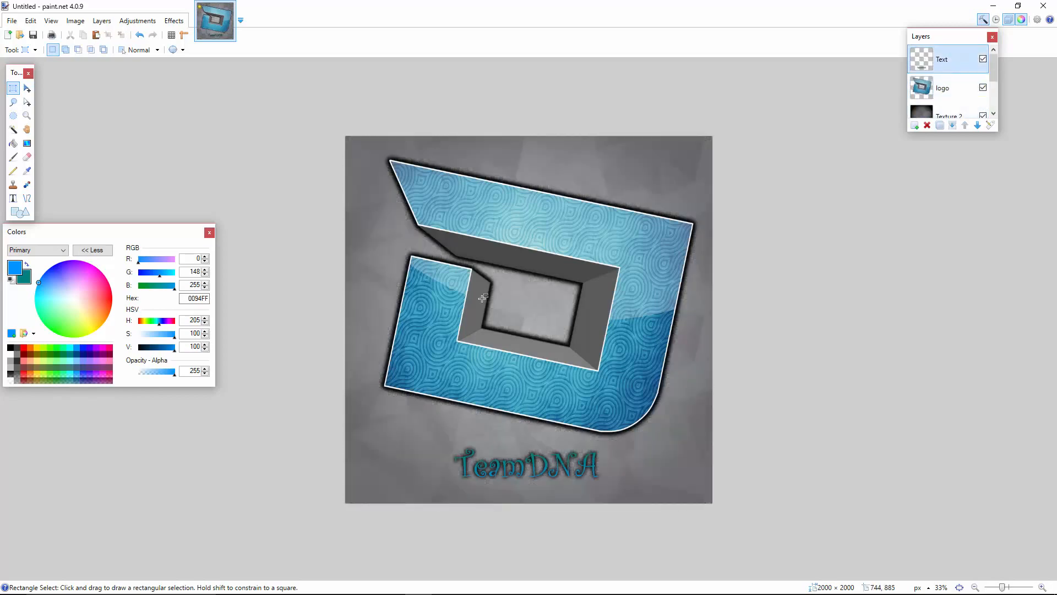